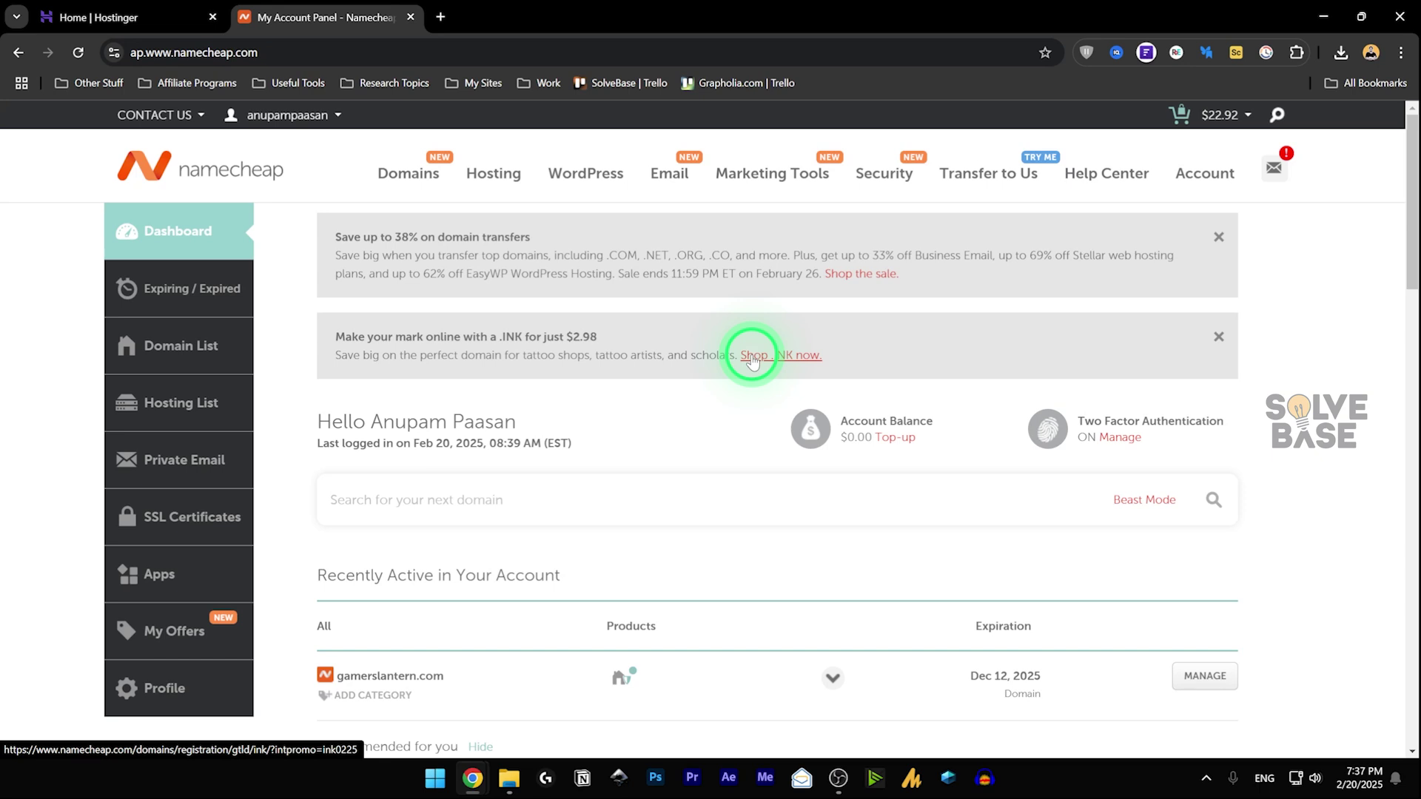
# - Open gamerslantern.com's Namecheap management page and view its Advanced DNS host records
pyautogui.scroll(-1, 449, 360)
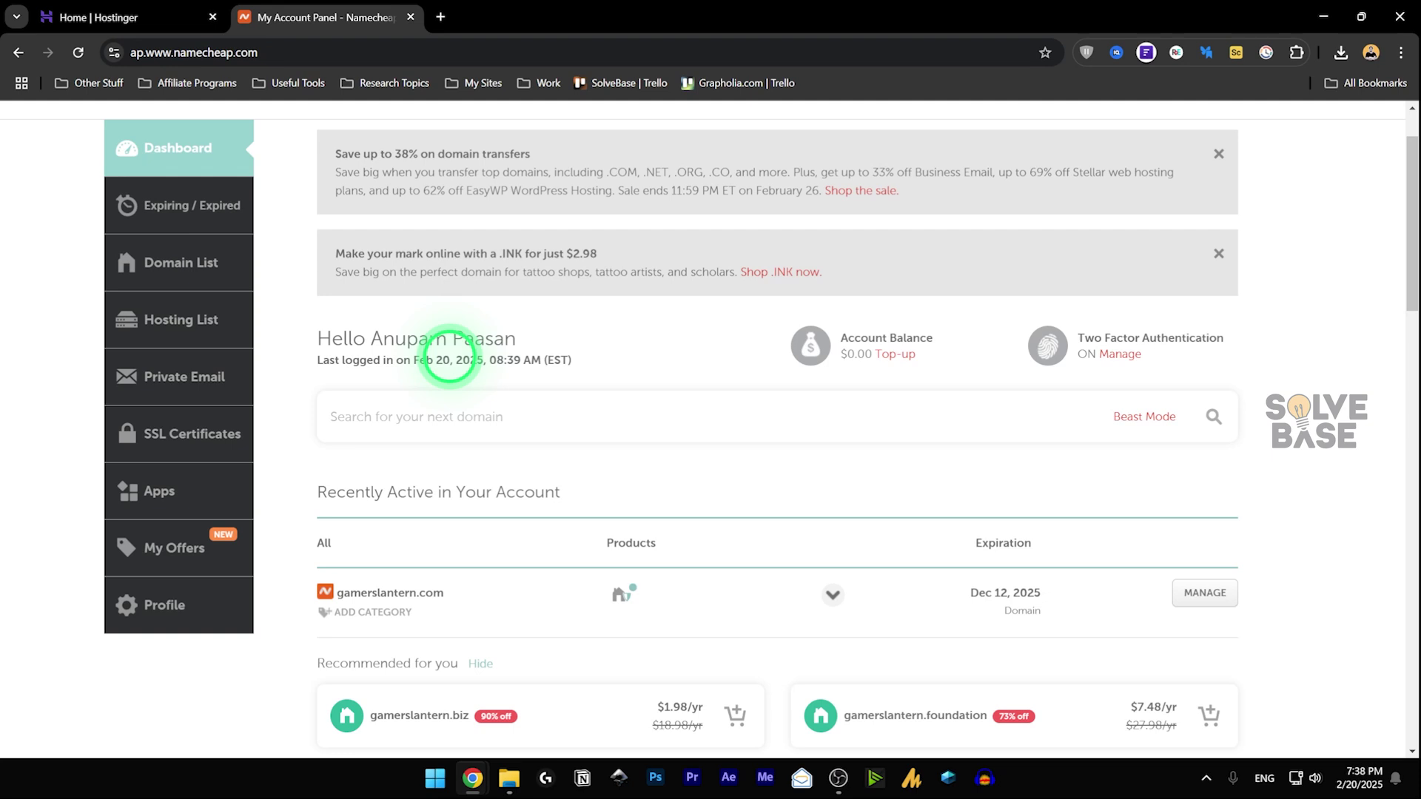
pyautogui.scroll(-1, 449, 361)
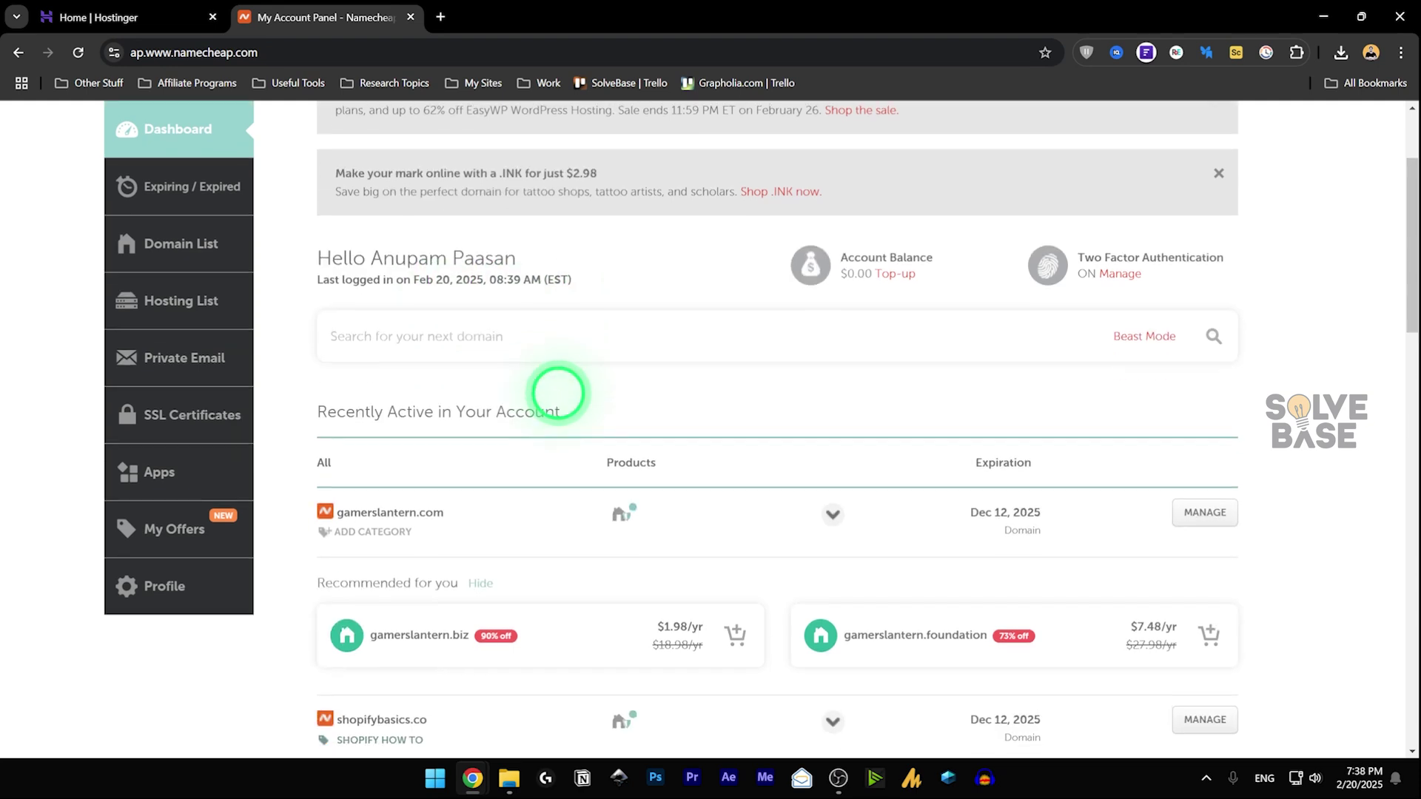
pyautogui.scroll(2, 498, 380)
pyautogui.scroll(-2, 508, 432)
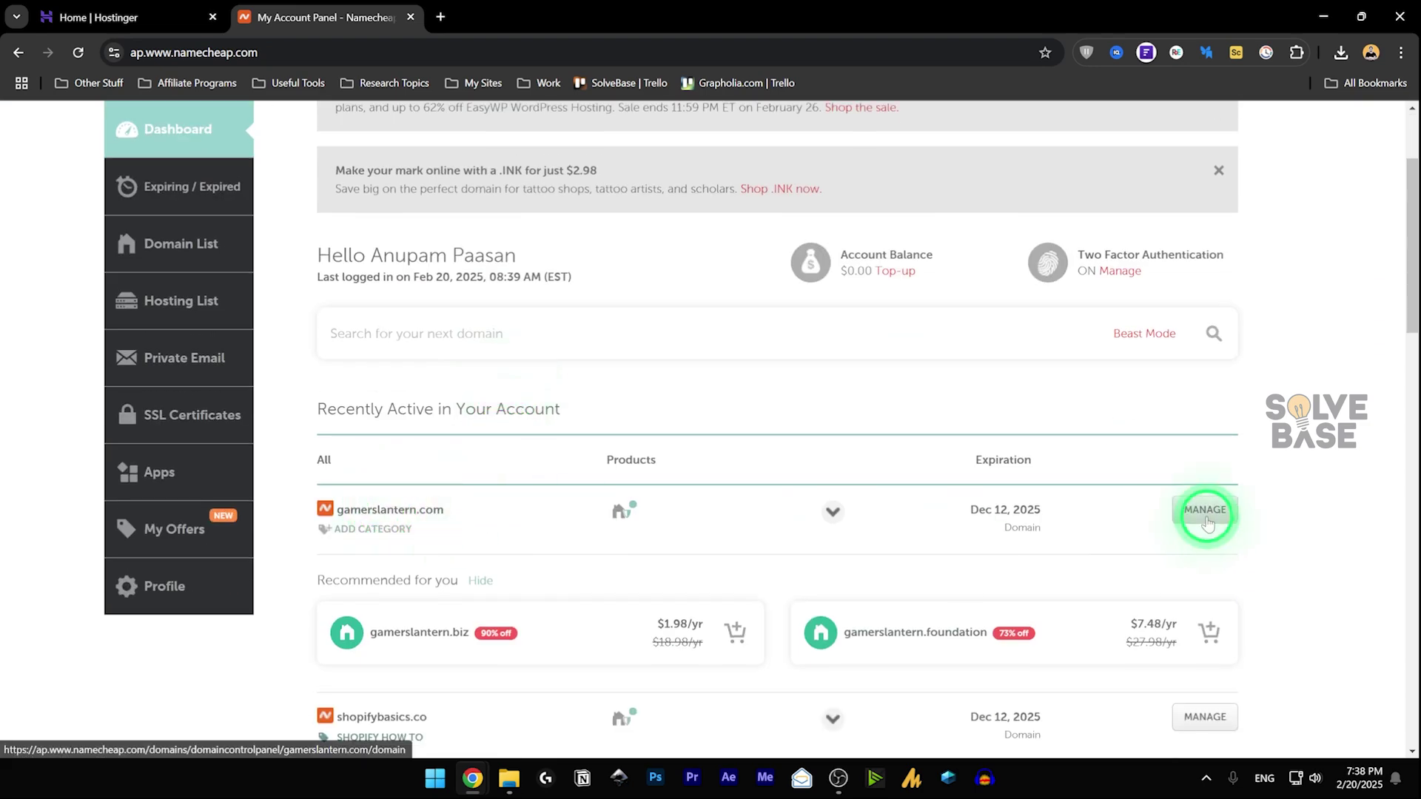
pyautogui.scroll(1, 516, 381)
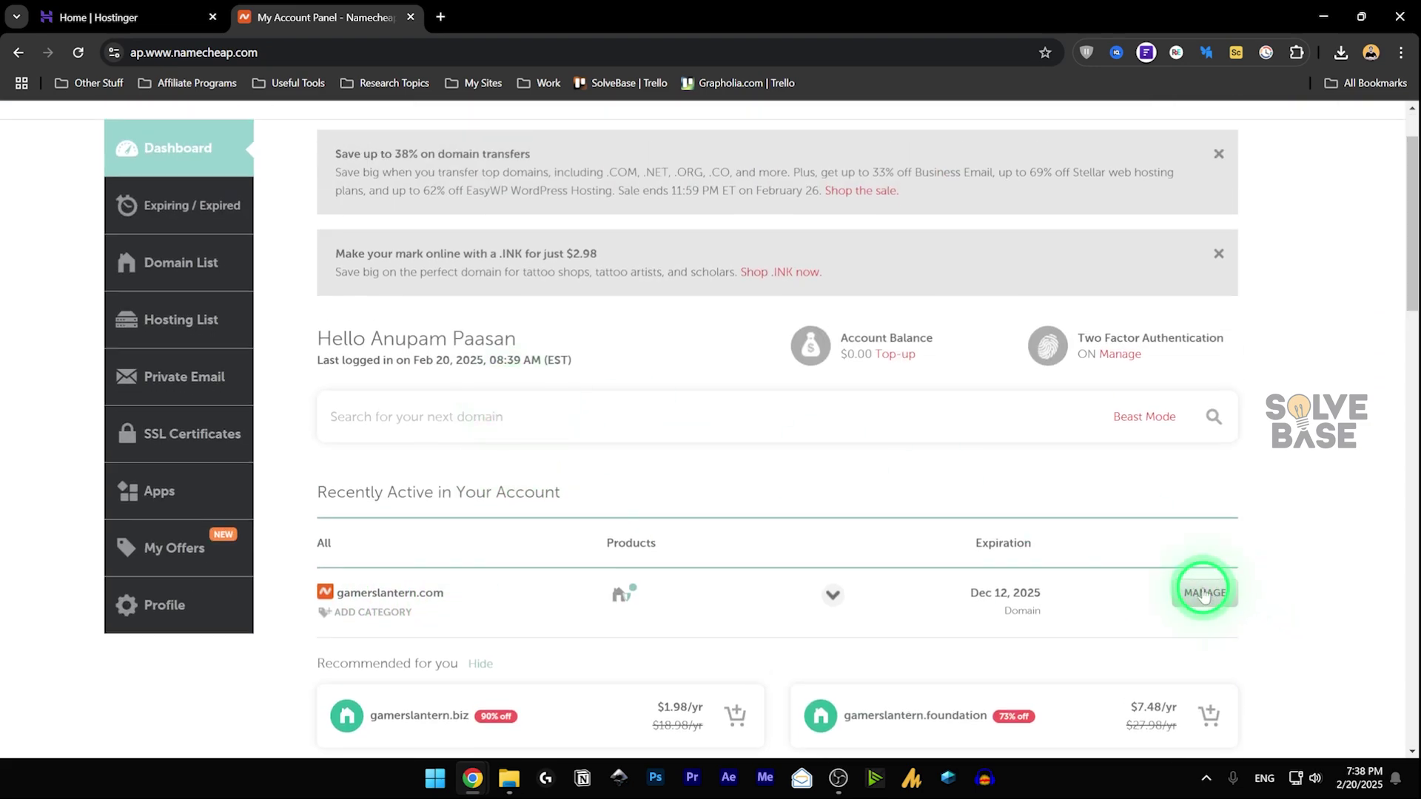
pyautogui.click(1204, 595)
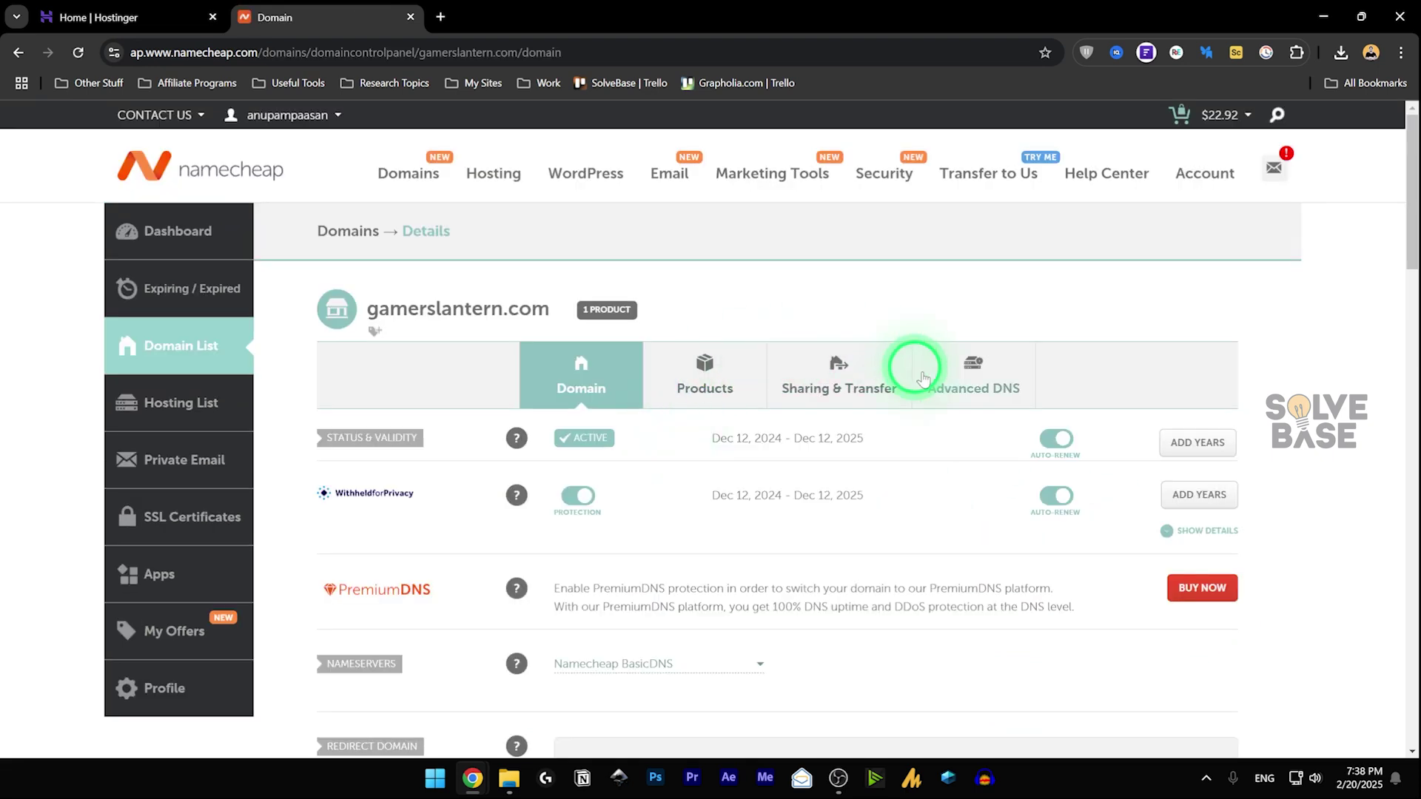
pyautogui.click(977, 396)
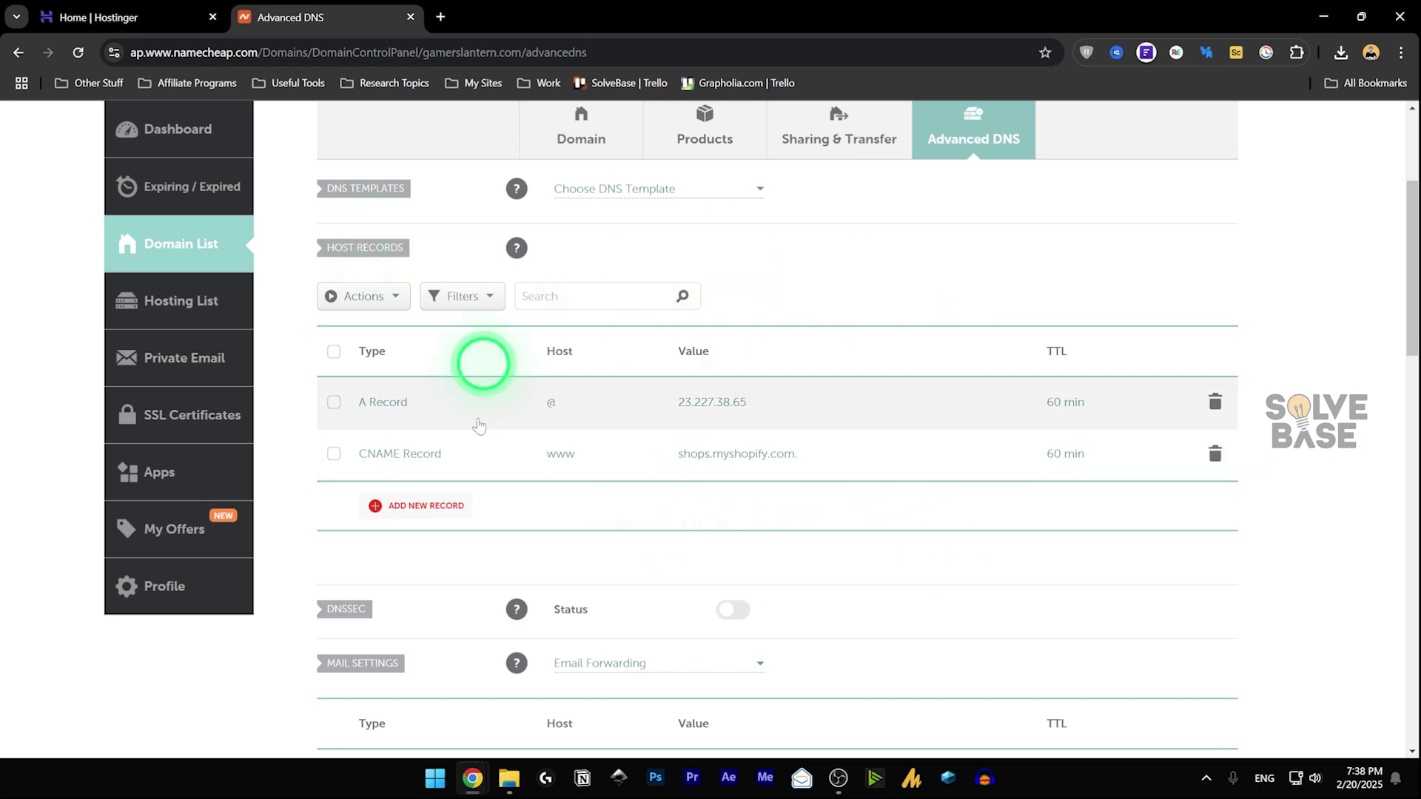
# - Switch to the Hostinger hPanel home tab with the Business Web Hosting plan
pyautogui.click(115, 9)
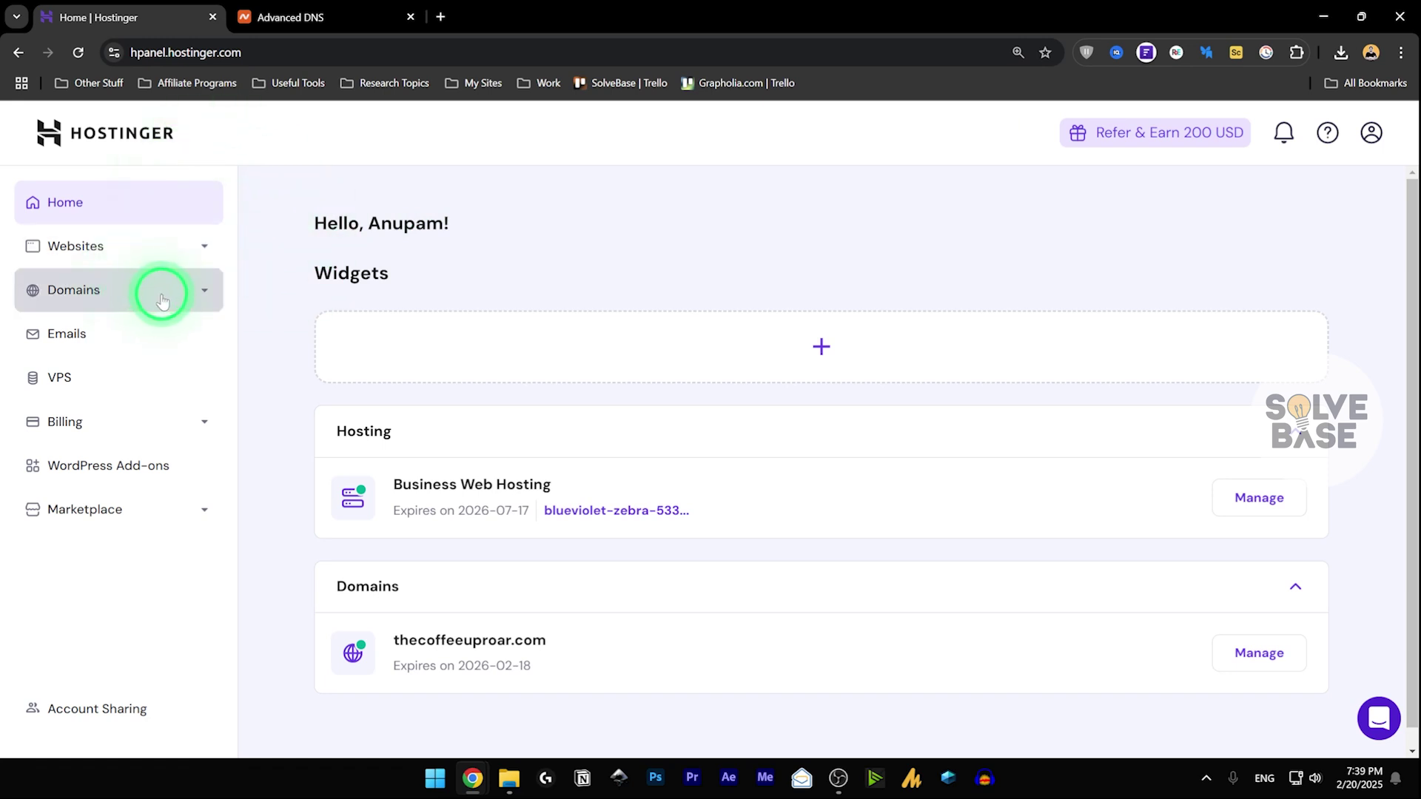
# - Open the blueviolet-zebra-533228.hostingersite.com dashboard from the Websites list and start adding a domain
pyautogui.click(166, 257)
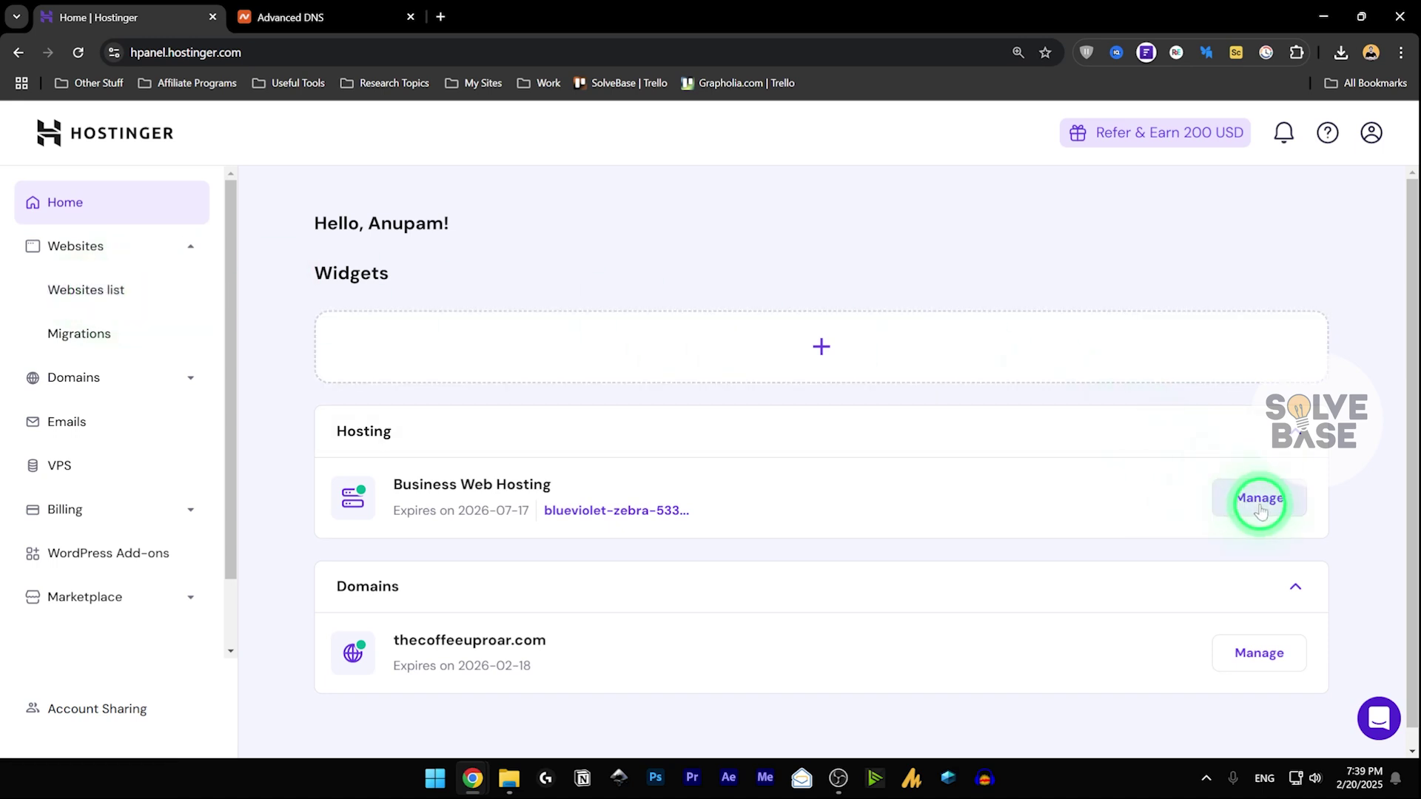
pyautogui.click(129, 290)
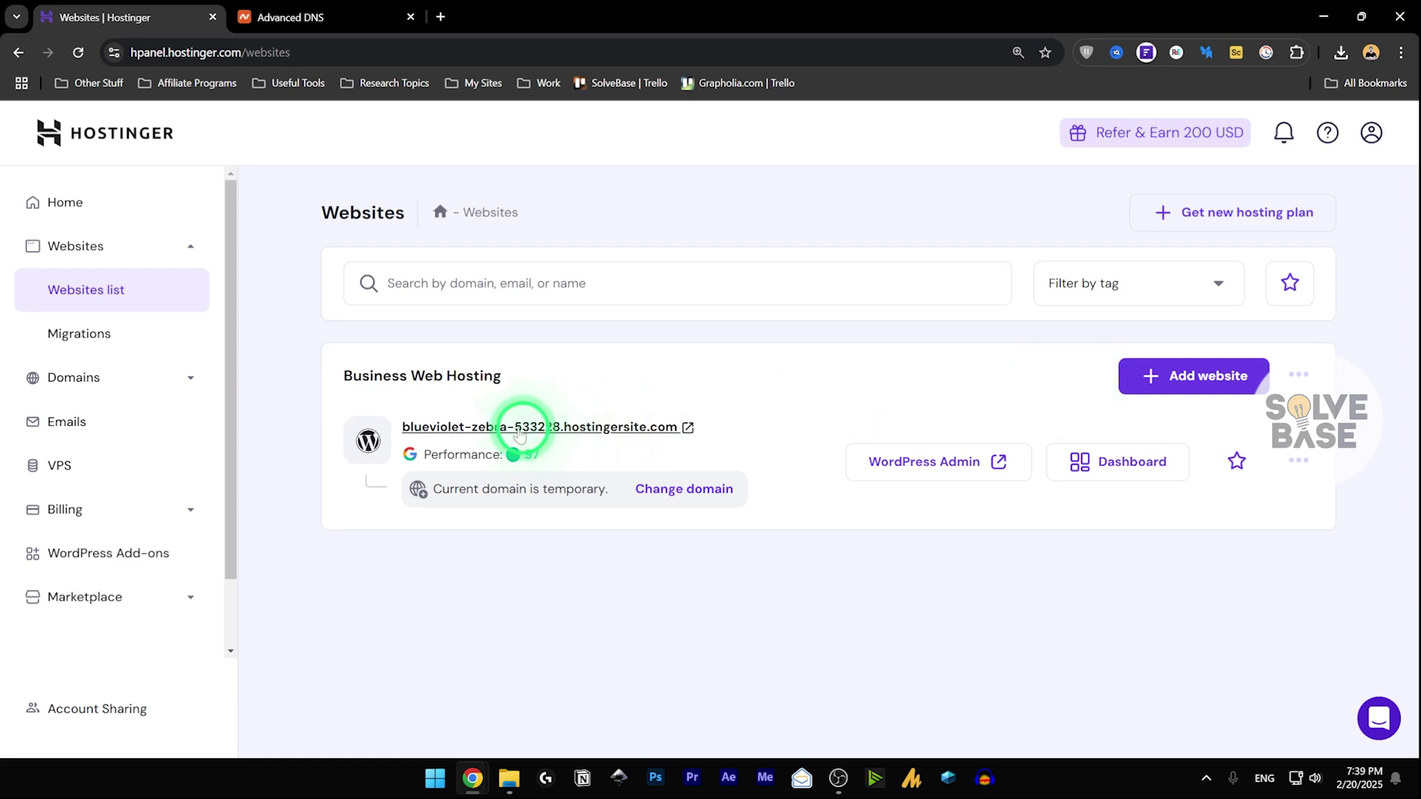
pyautogui.click(1299, 462)
pyautogui.click(1249, 552)
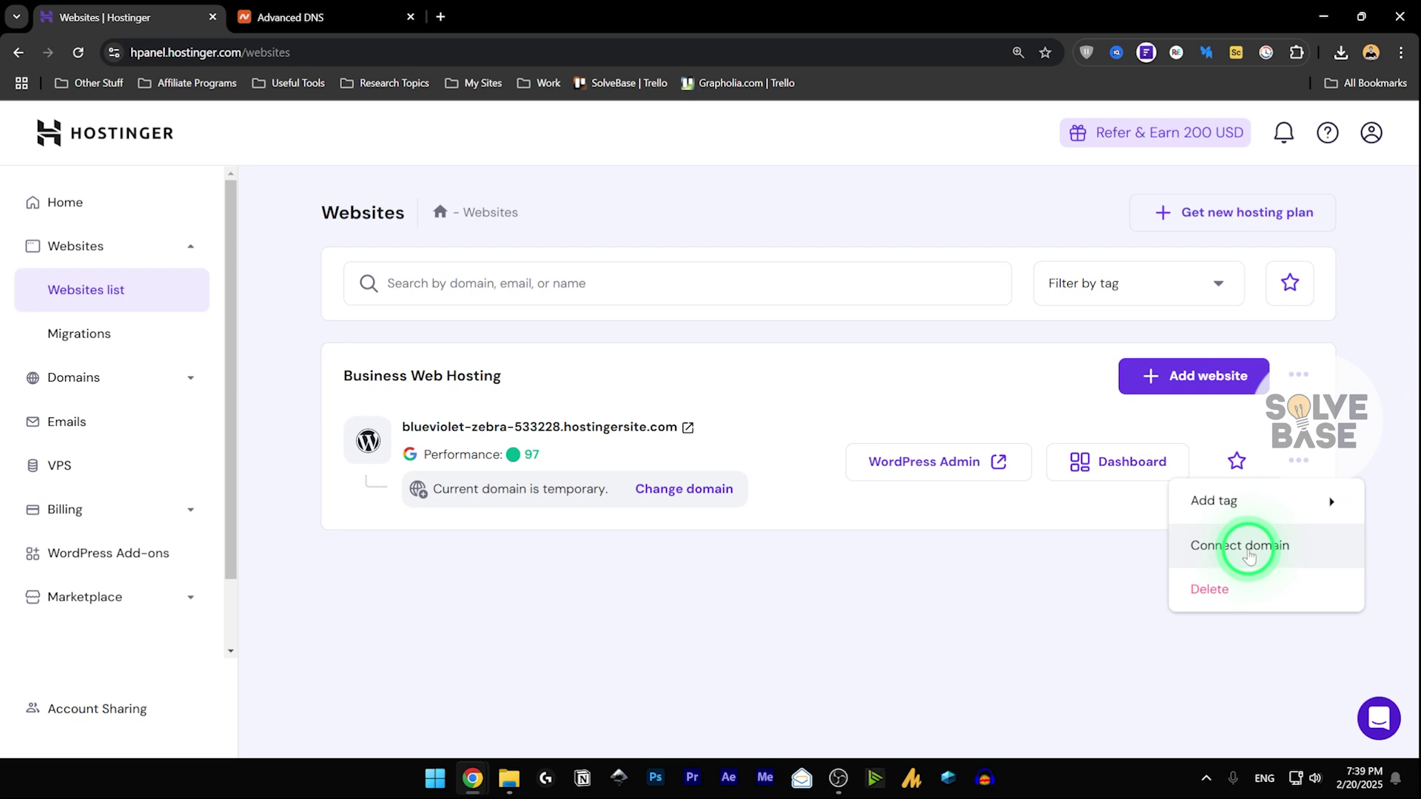
pyautogui.click(1113, 465)
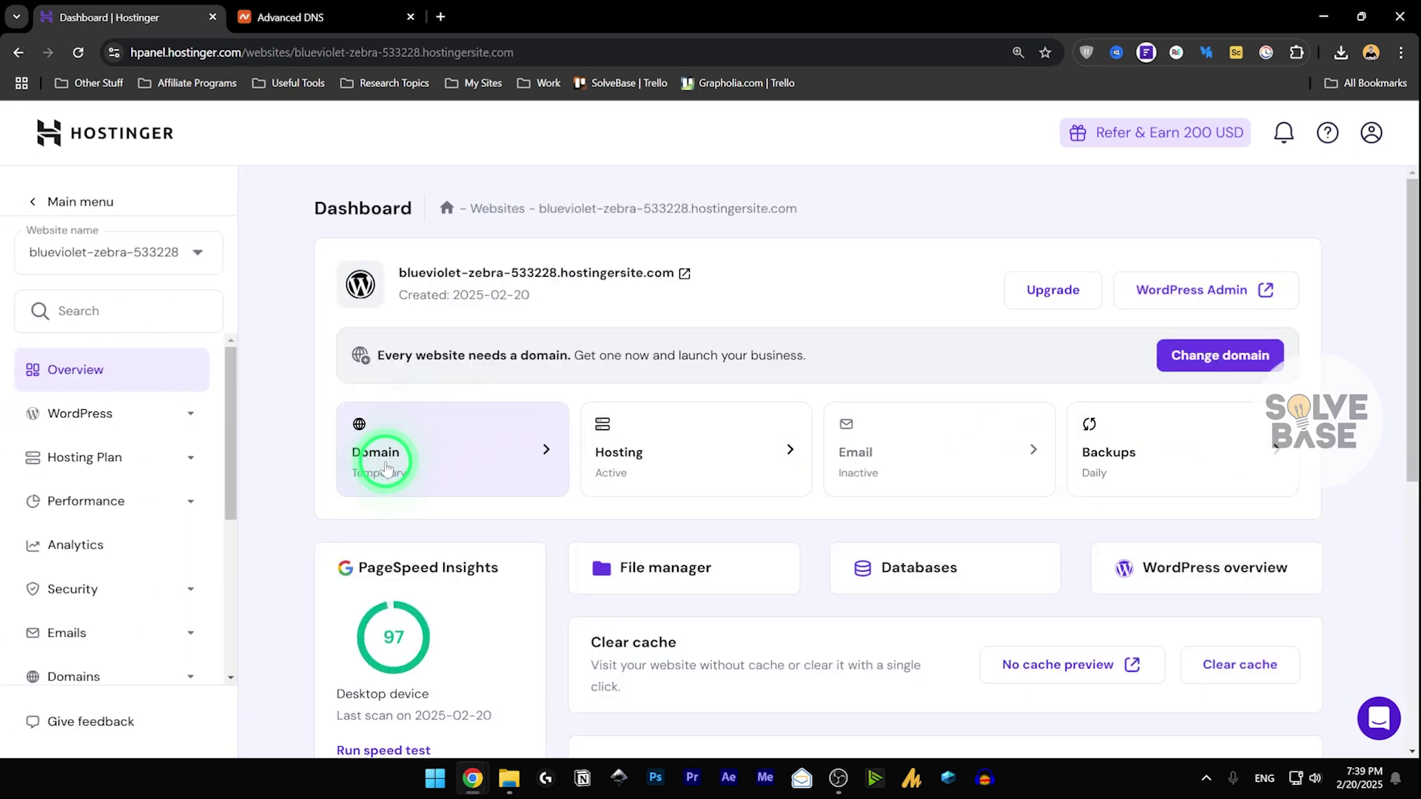
pyautogui.click(1191, 360)
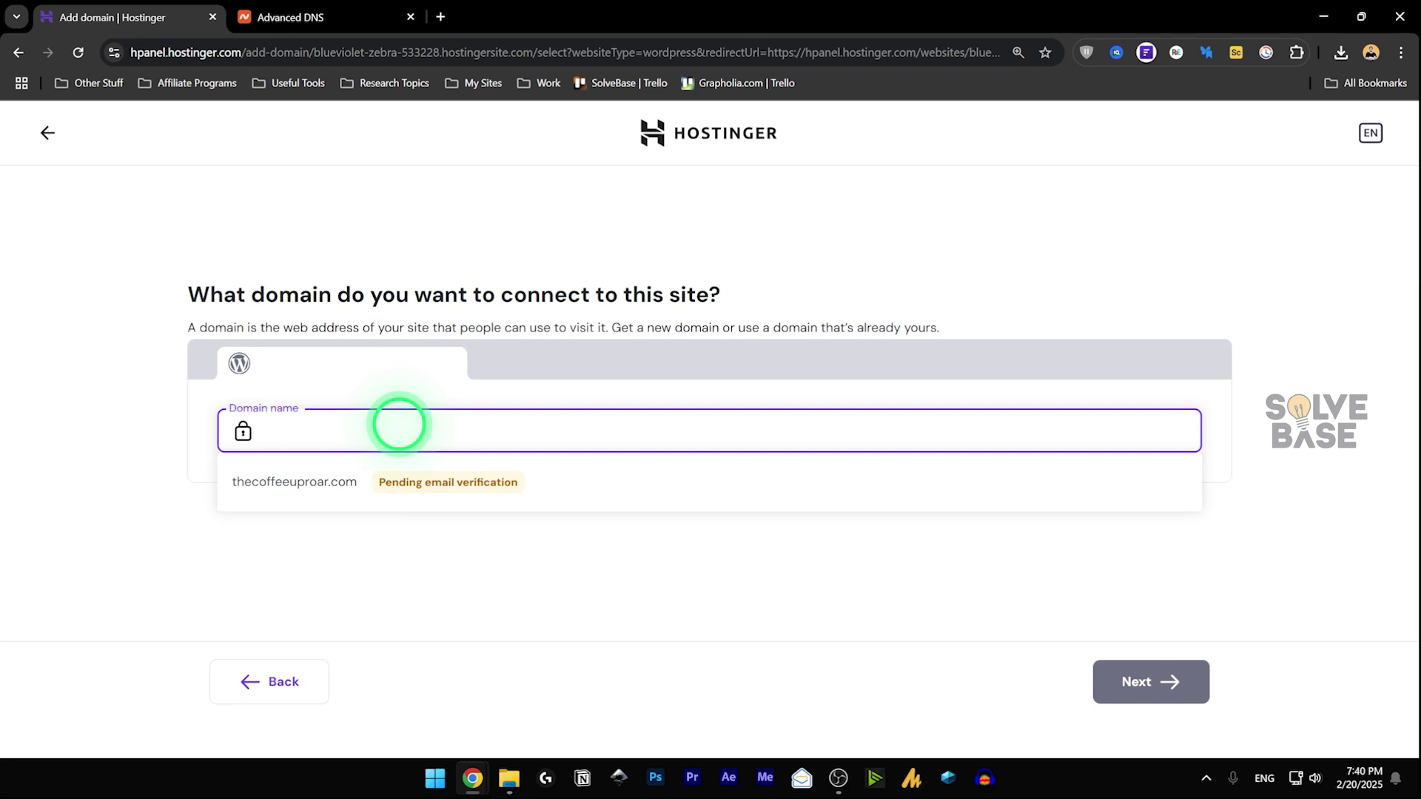
# - Clear the suggested thecoffeeuproar.com entry from the Domain name field
pyautogui.click(309, 497)
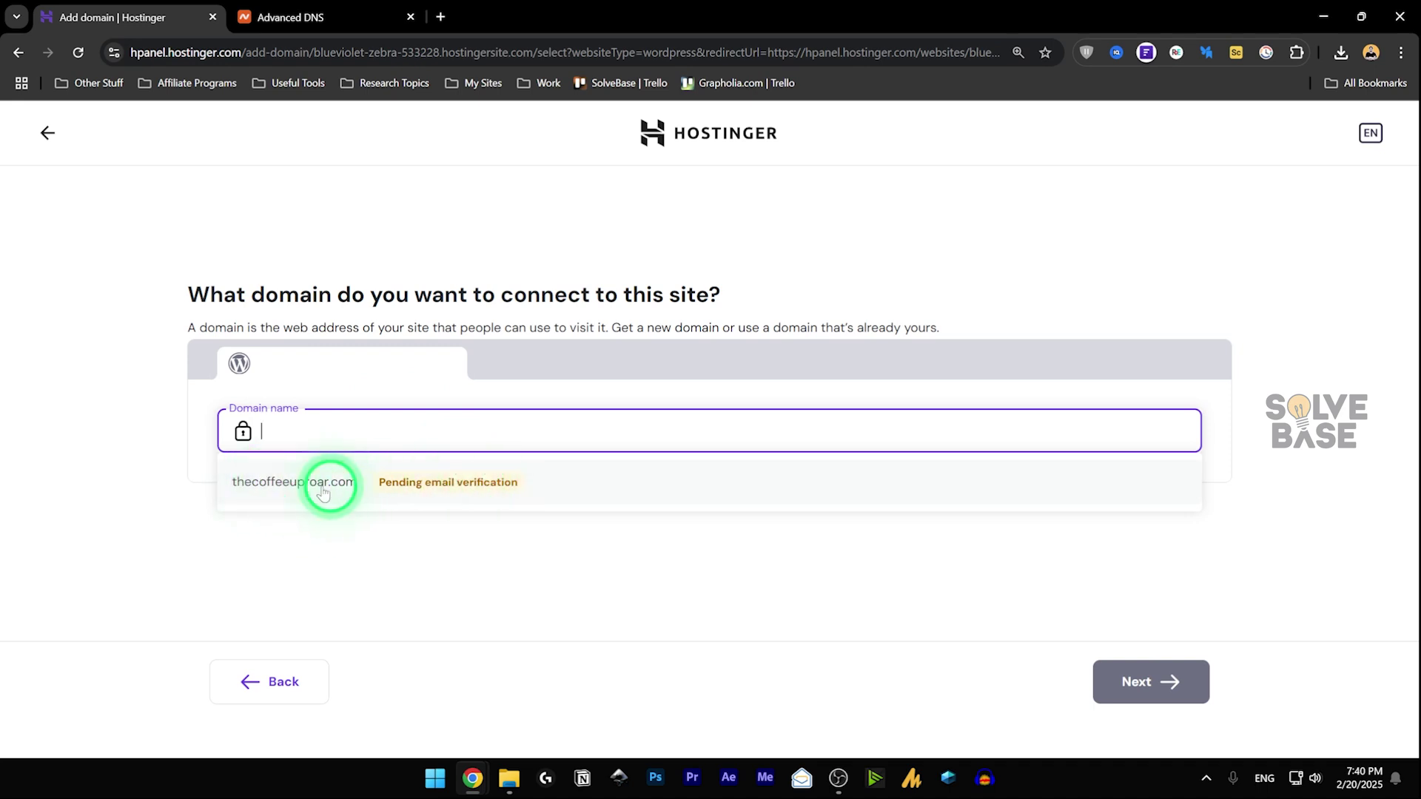
pyautogui.click(294, 488)
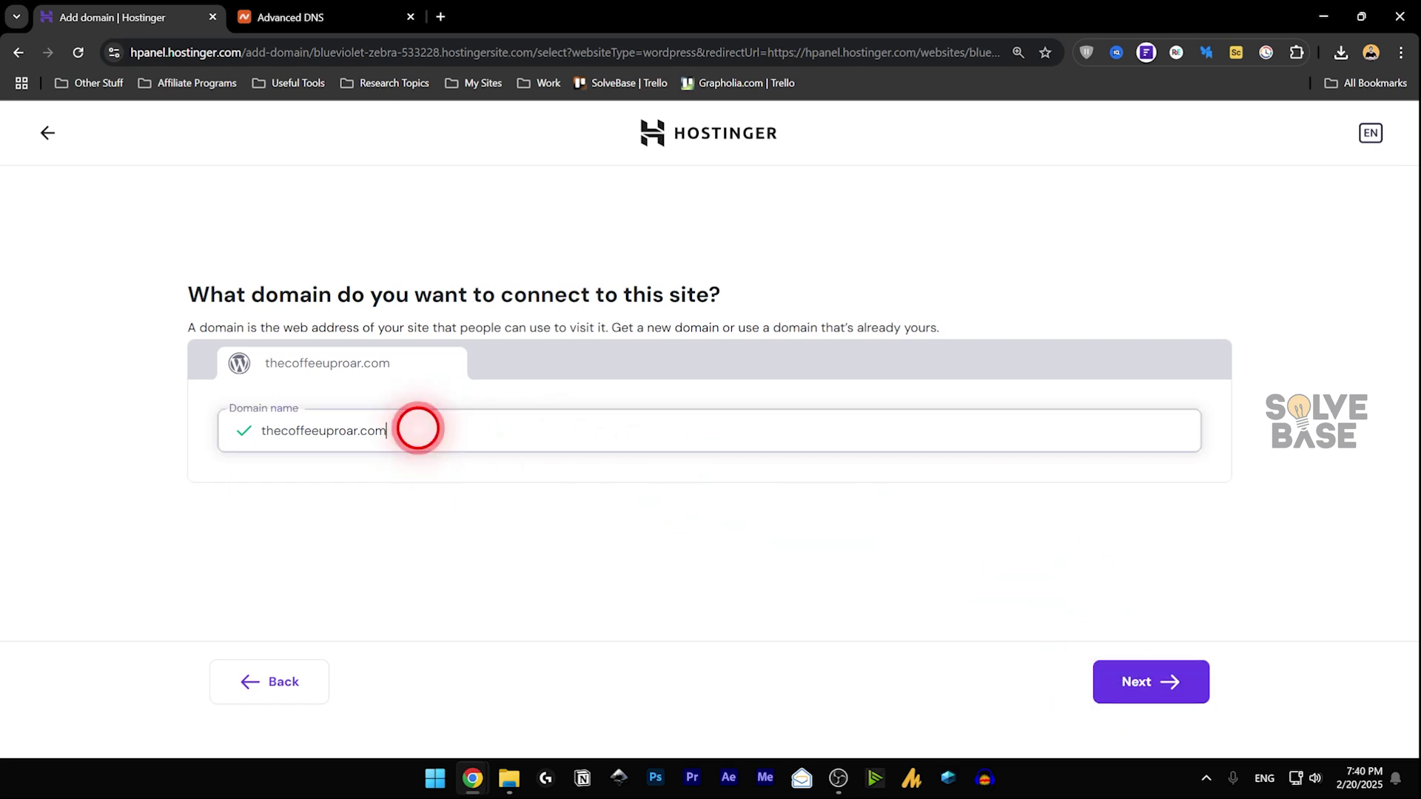
pyautogui.moveTo(418, 429); pyautogui.dragTo(232, 423)
pyautogui.press('BackSpace')
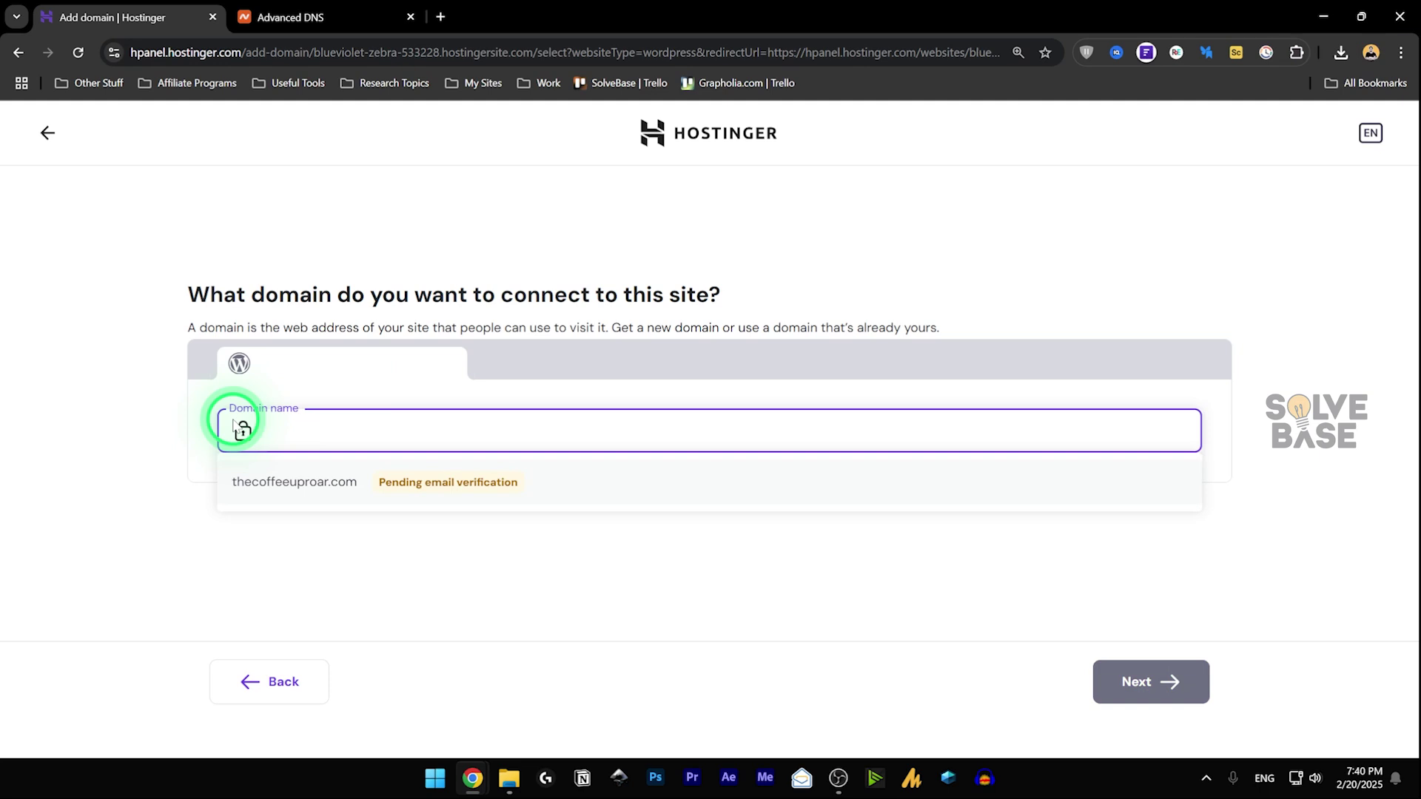
# - Copy gamerslantern.com from the Namecheap page into Hostinger's Domain name field
pyautogui.click(335, 18)
pyautogui.scroll(3, 412, 296)
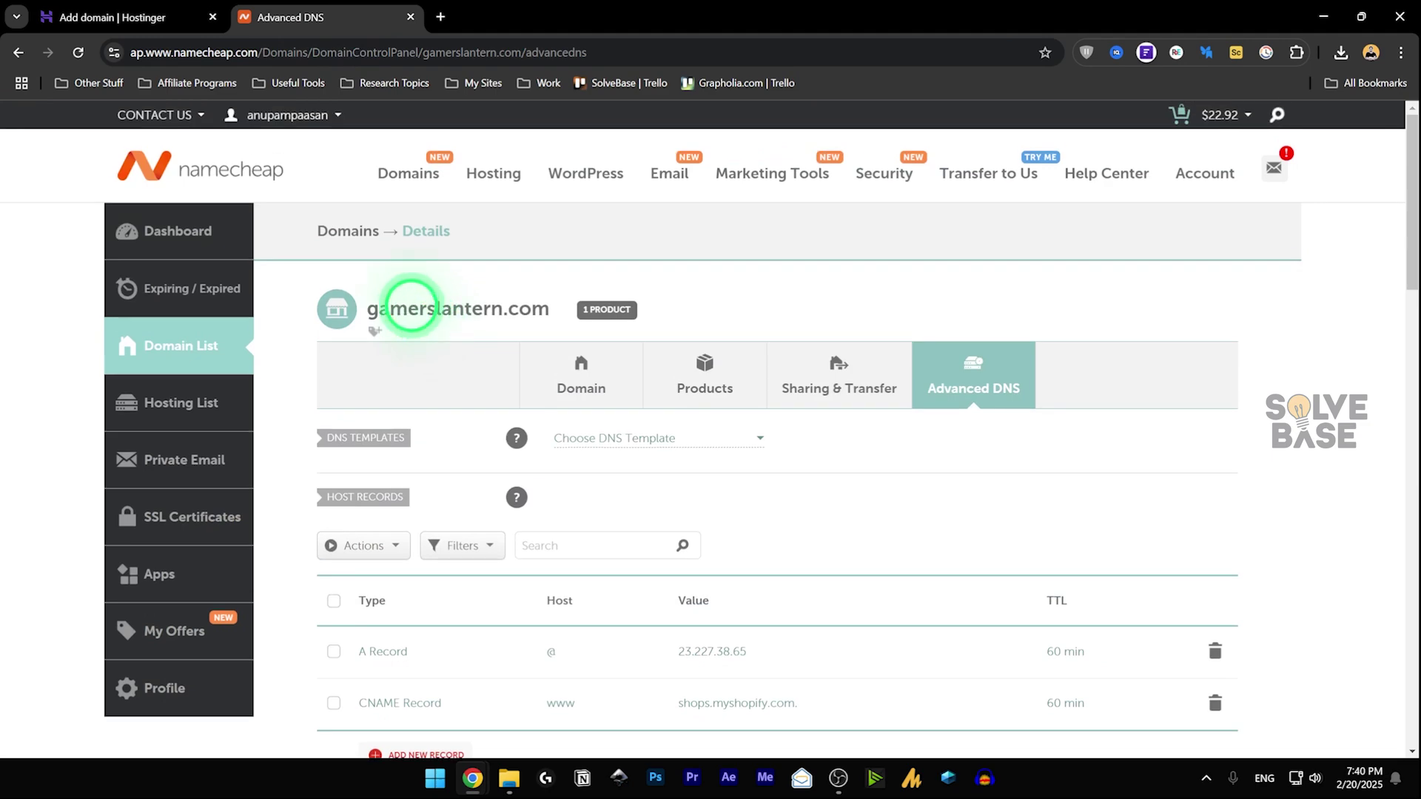
pyautogui.moveTo(368, 309); pyautogui.dragTo(549, 308)
pyautogui.hotkey('ctrl', 'c')
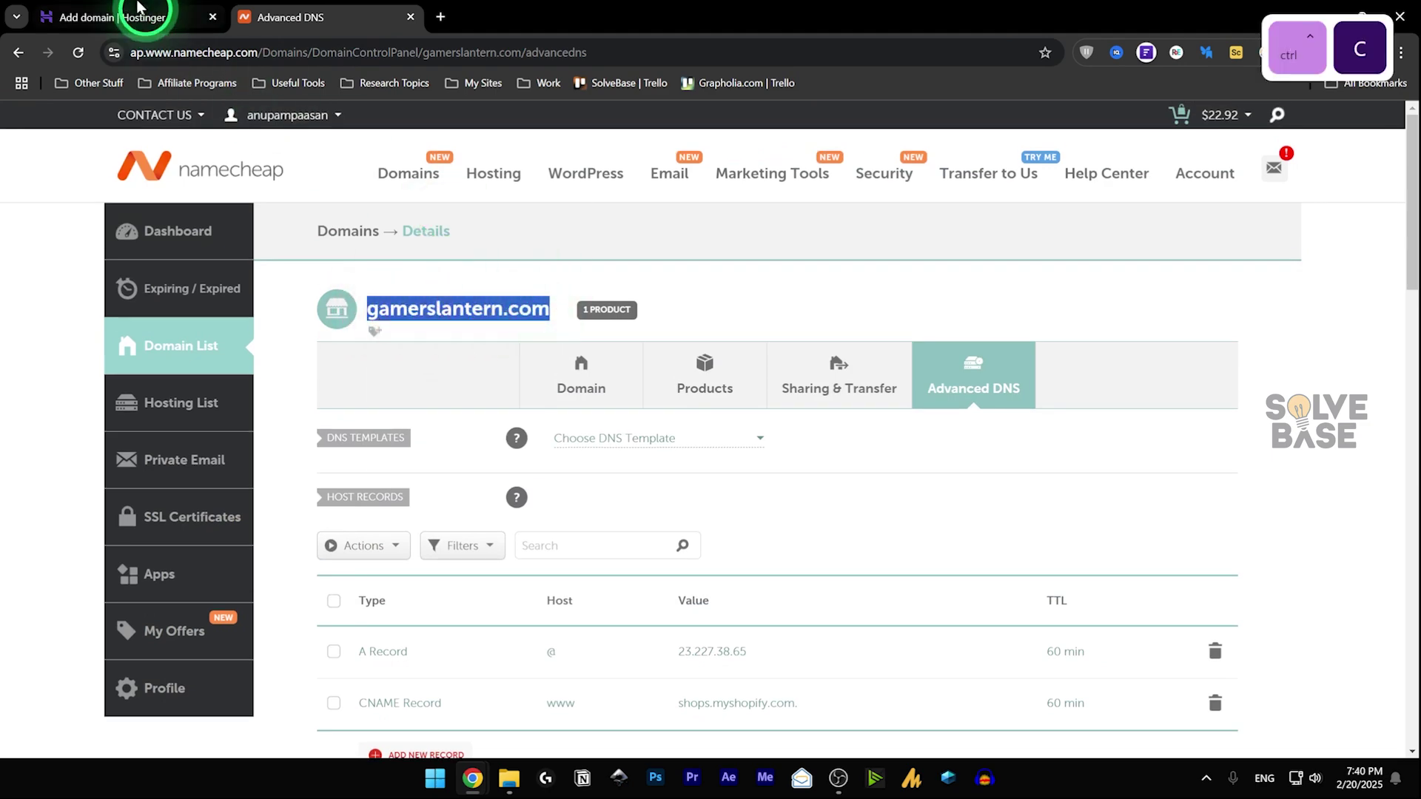
pyautogui.click(148, 20)
pyautogui.hotkey('ctrl', 'v')
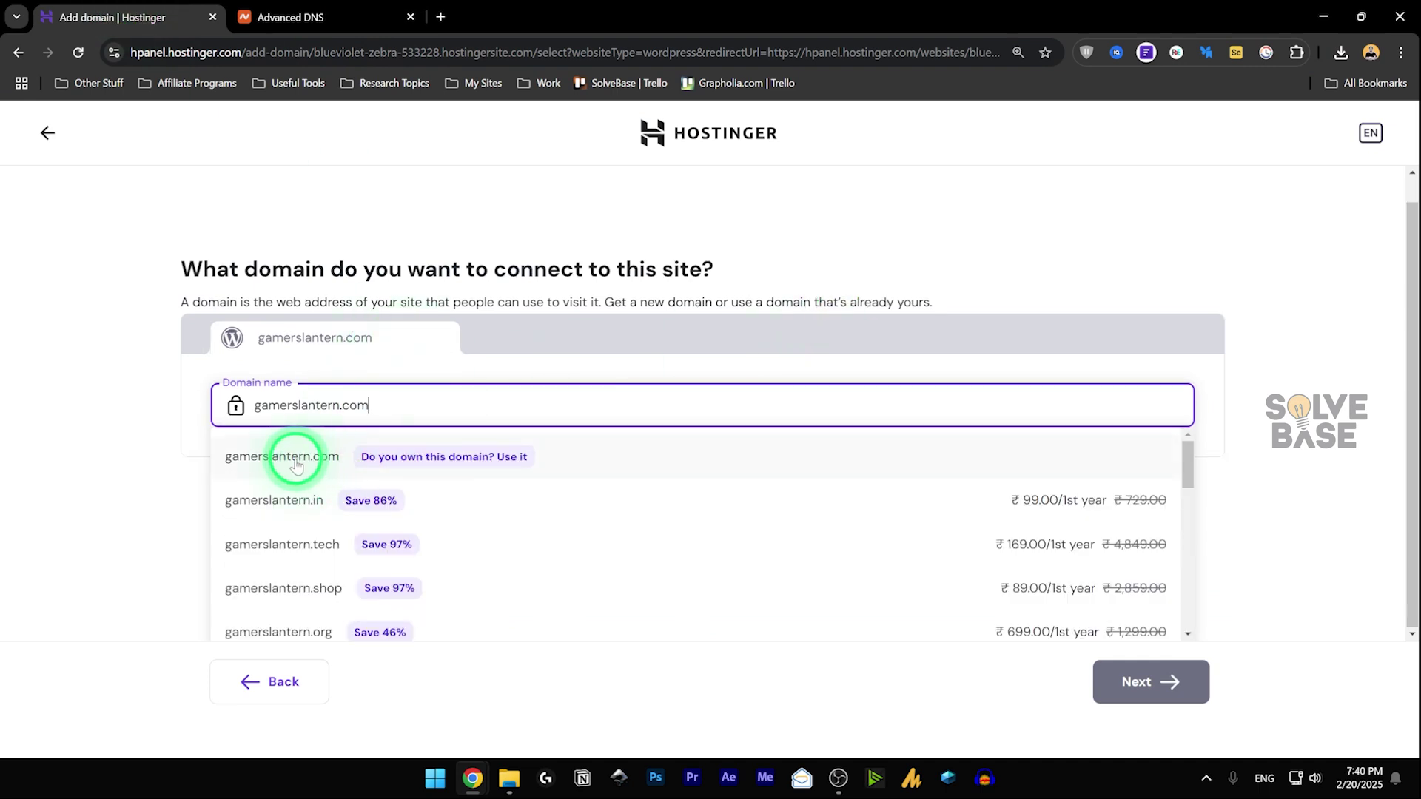
# - Add the owned gamerslantern.com domain to the website and continue to the Websites list
pyautogui.click(277, 456)
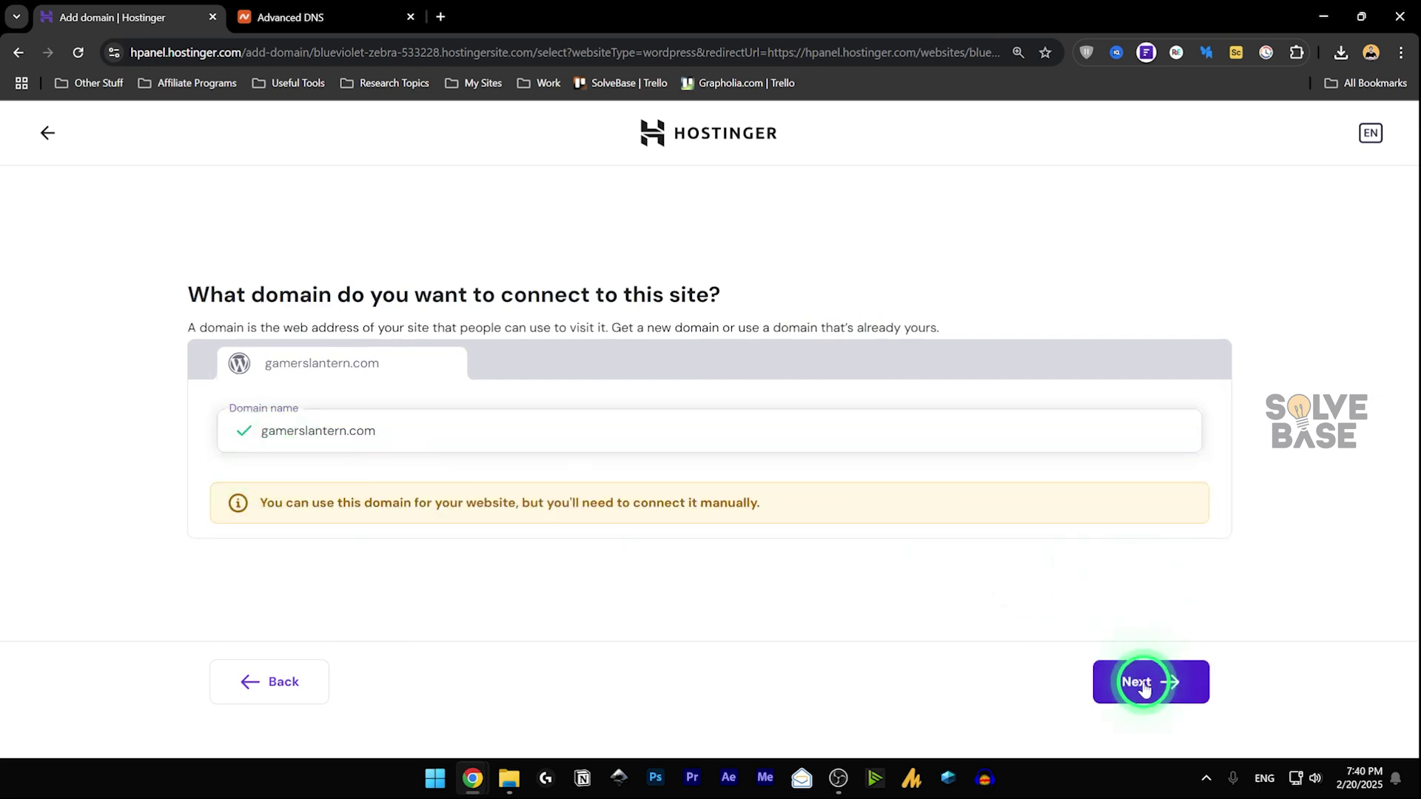
pyautogui.click(1143, 684)
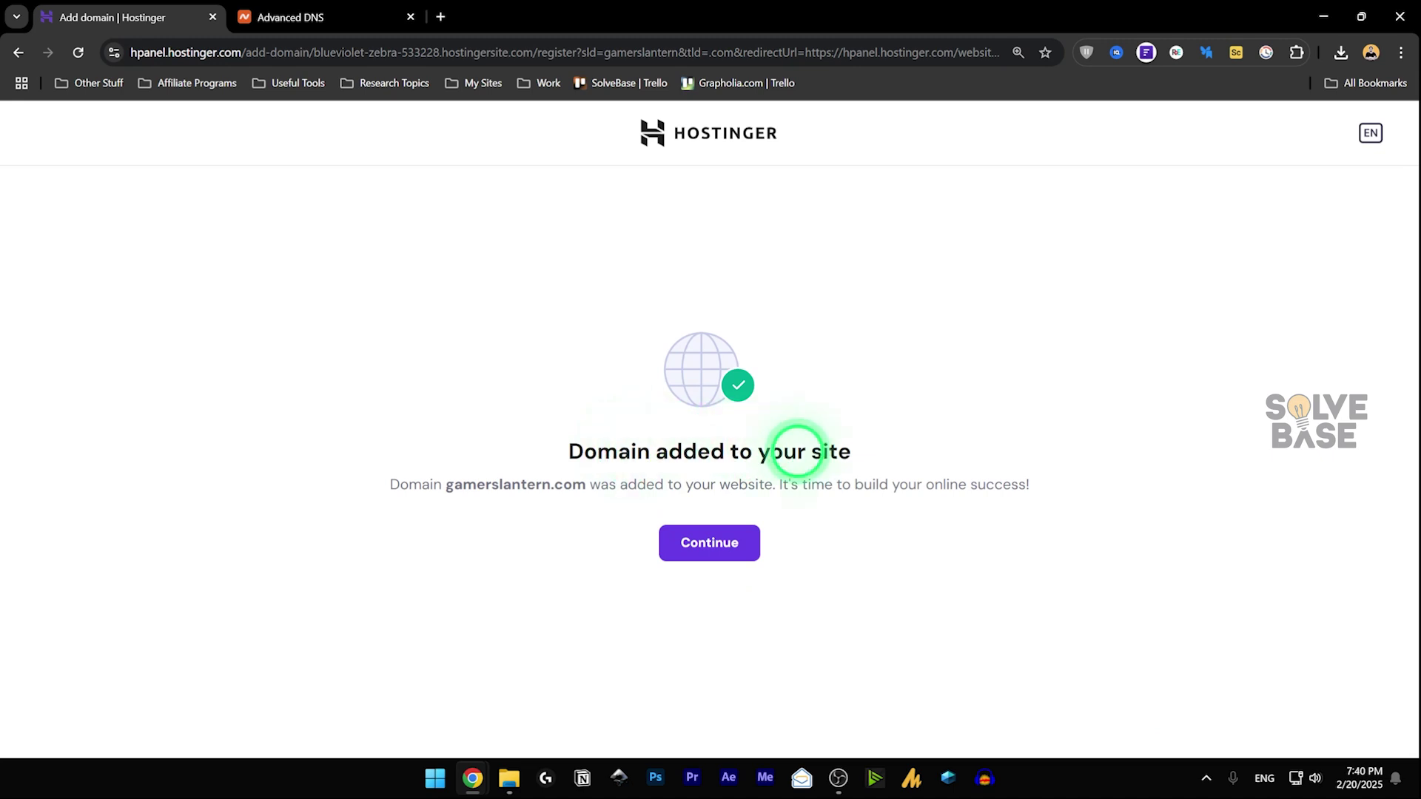
pyautogui.click(707, 540)
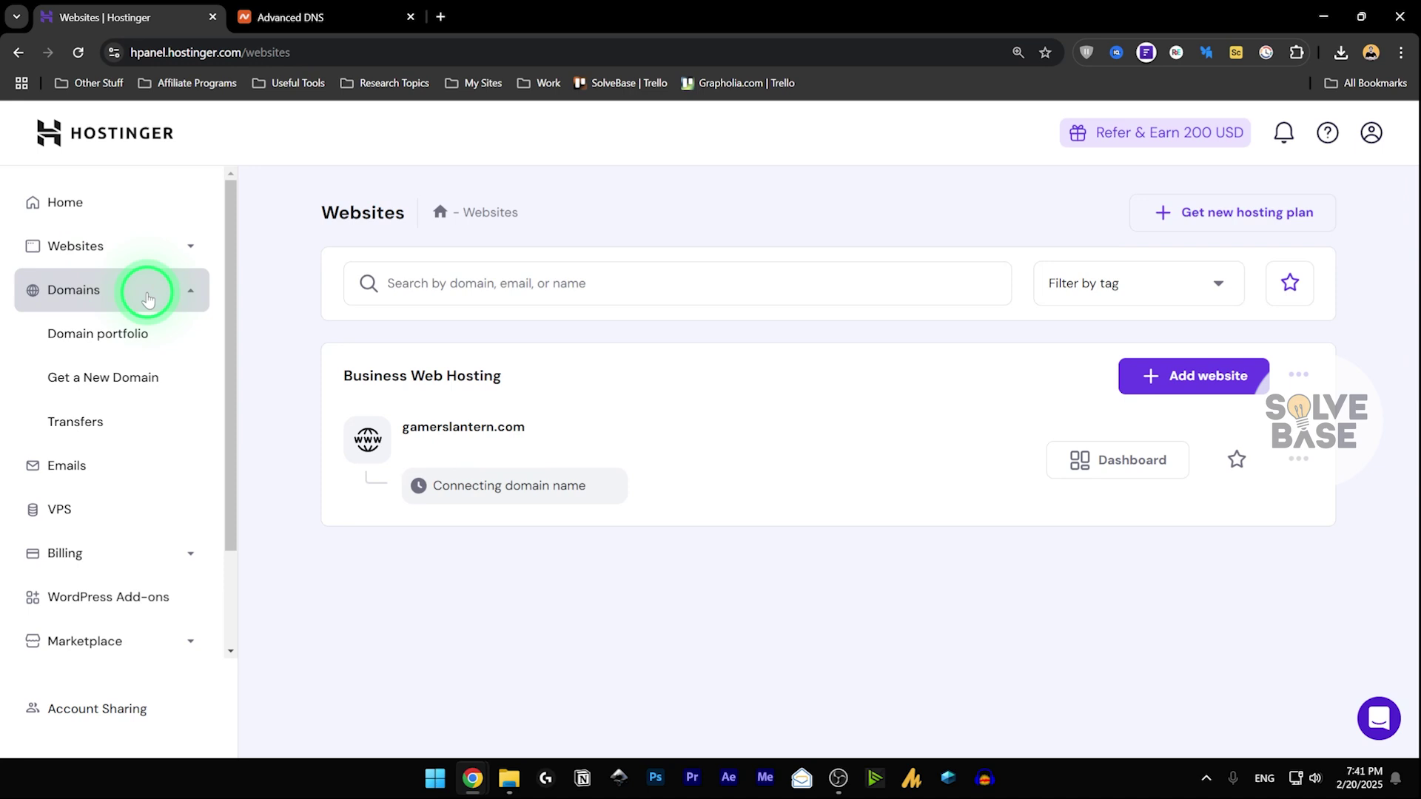
# - From the Domain portfolio, edit gamerslantern.com's DNS under External domains and begin connecting it
pyautogui.click(84, 341)
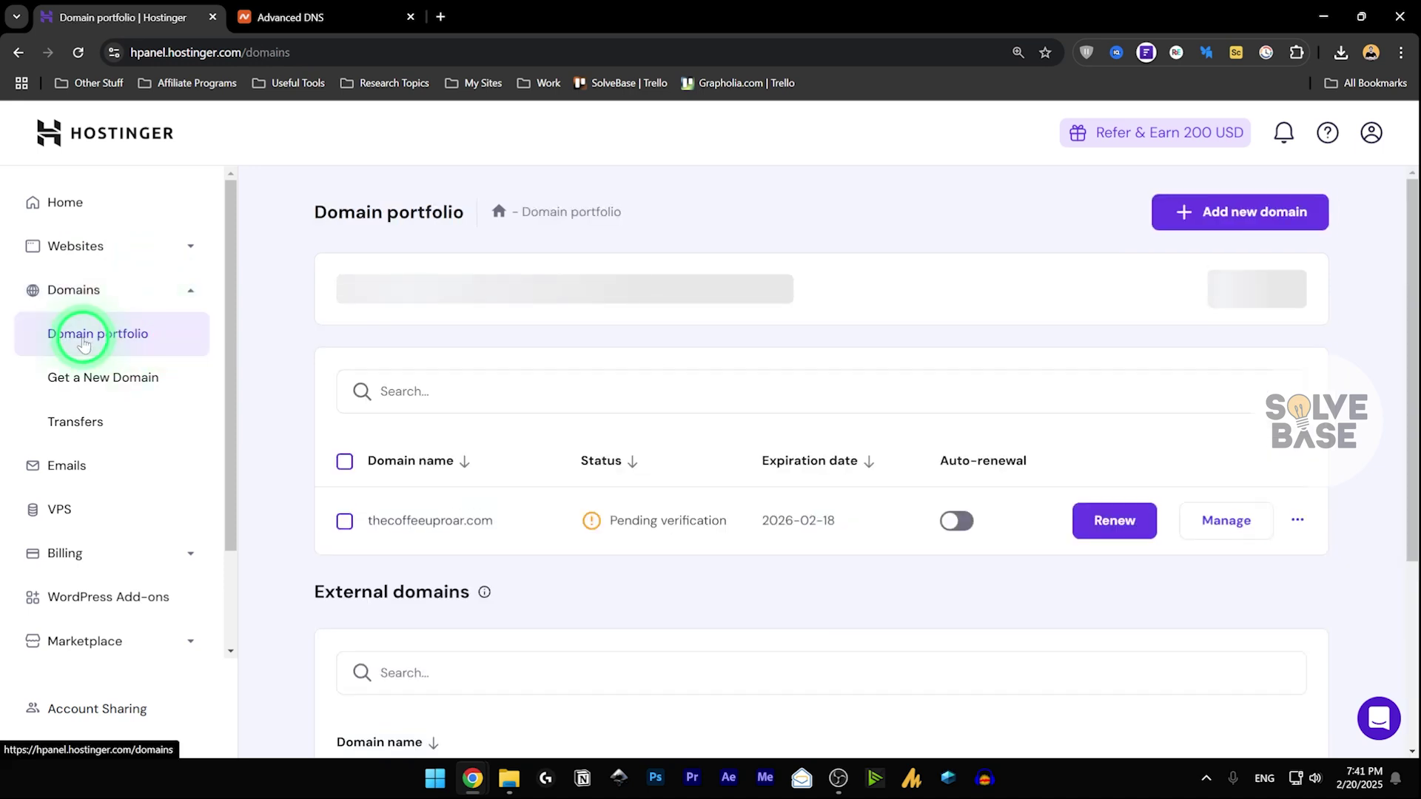
pyautogui.scroll(-4, 538, 362)
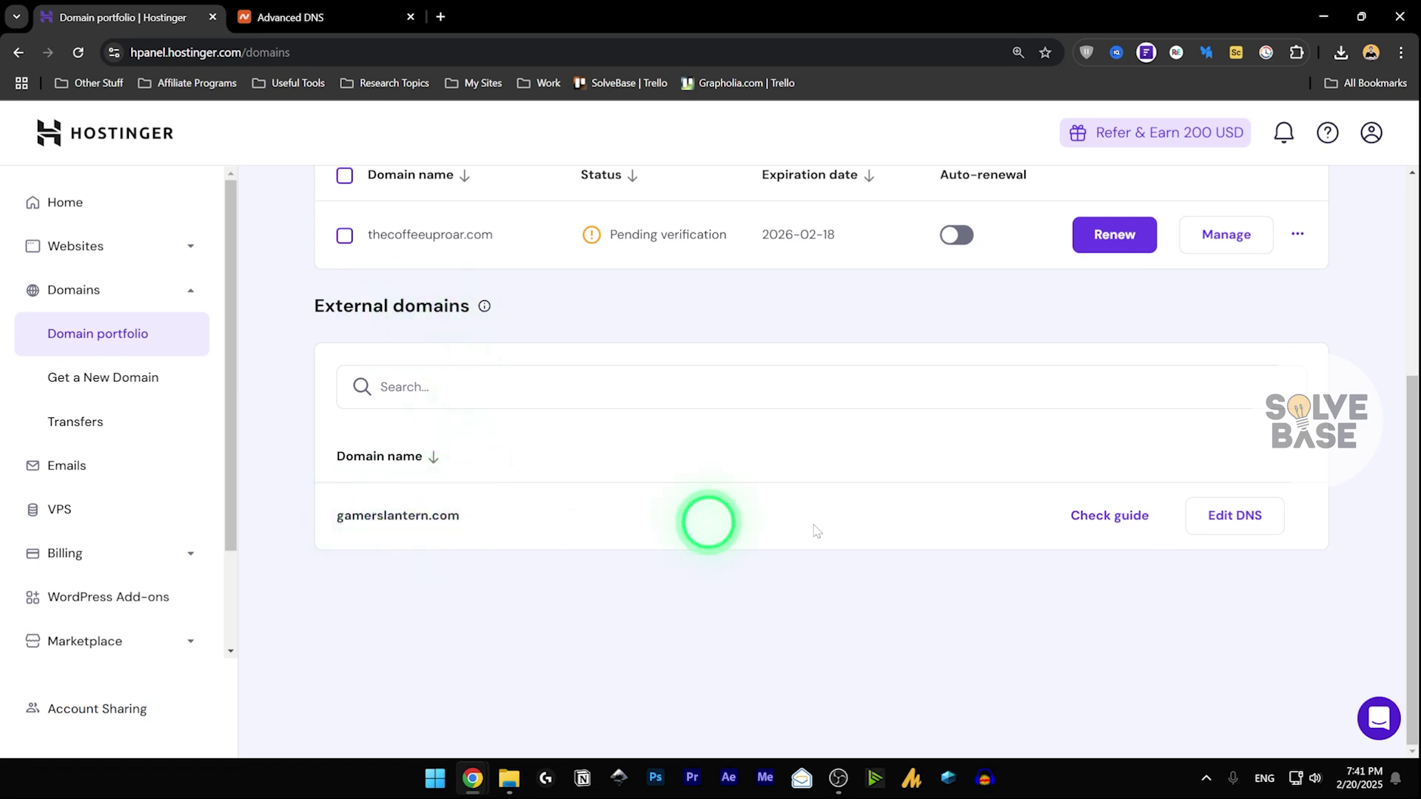
pyautogui.click(1231, 520)
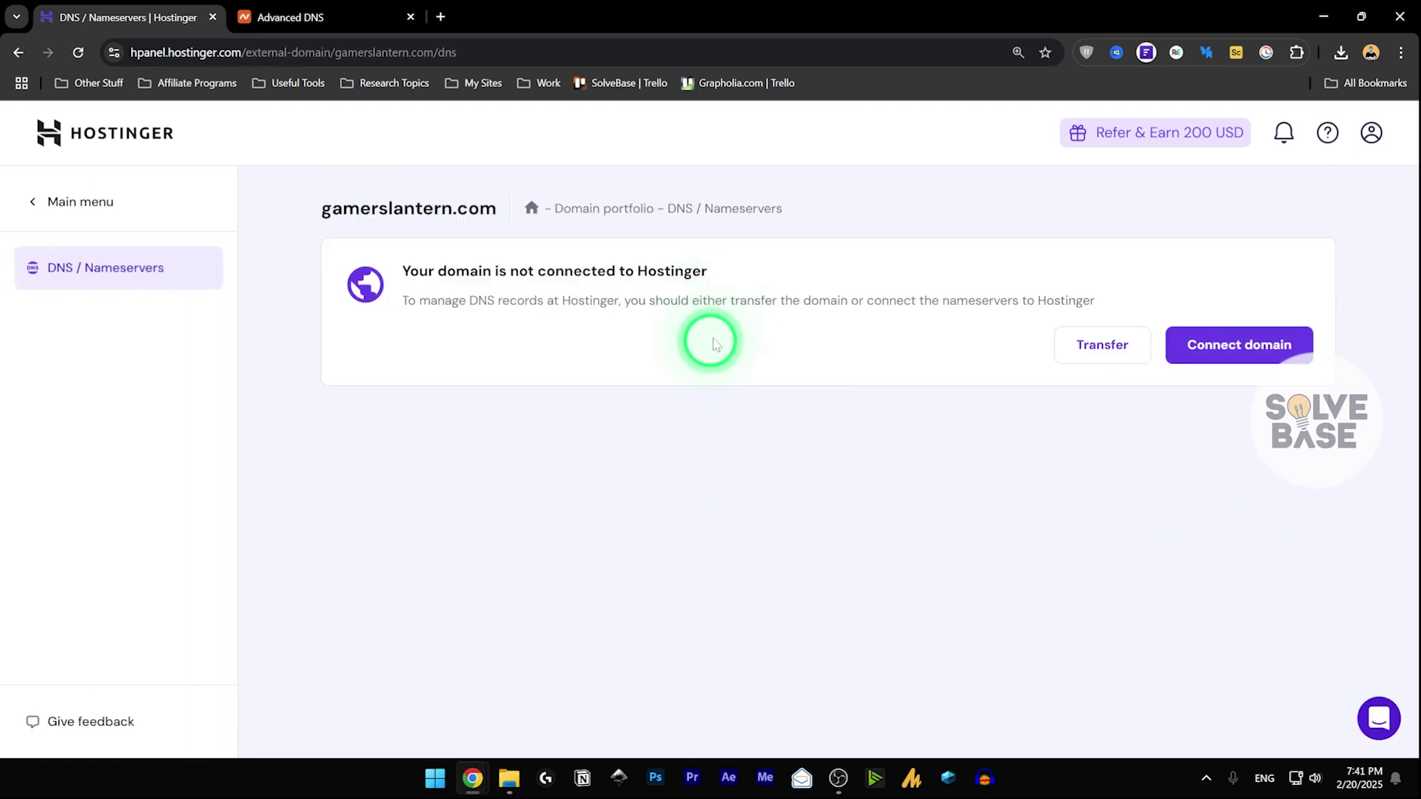
pyautogui.click(1244, 361)
# - Review the guide's nameservers ns1.dns-parking.com and ns2.dns-parking.com, glancing at the Namecheap tab
pyautogui.scroll(-1, 758, 384)
pyautogui.scroll(1, 758, 385)
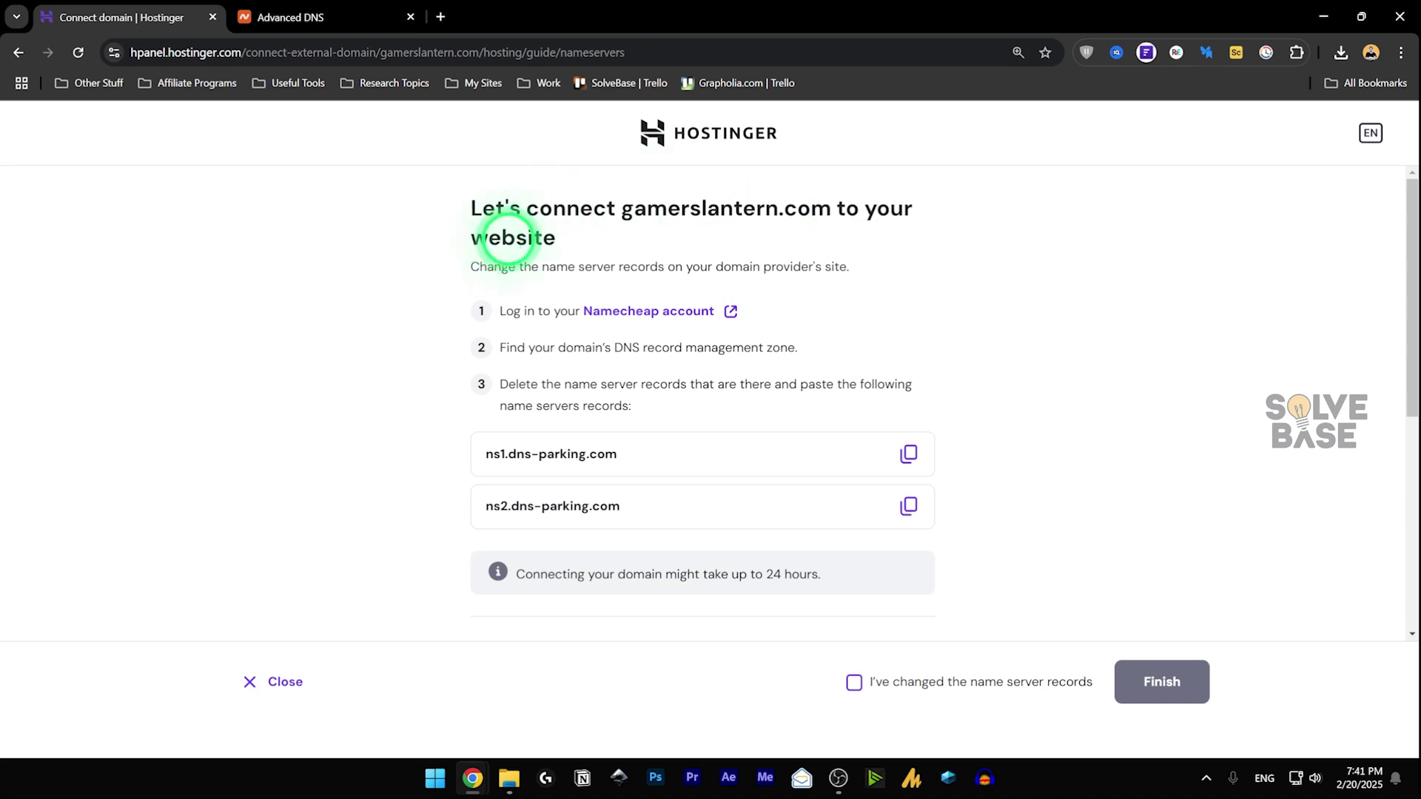
pyautogui.scroll(-1, 747, 300)
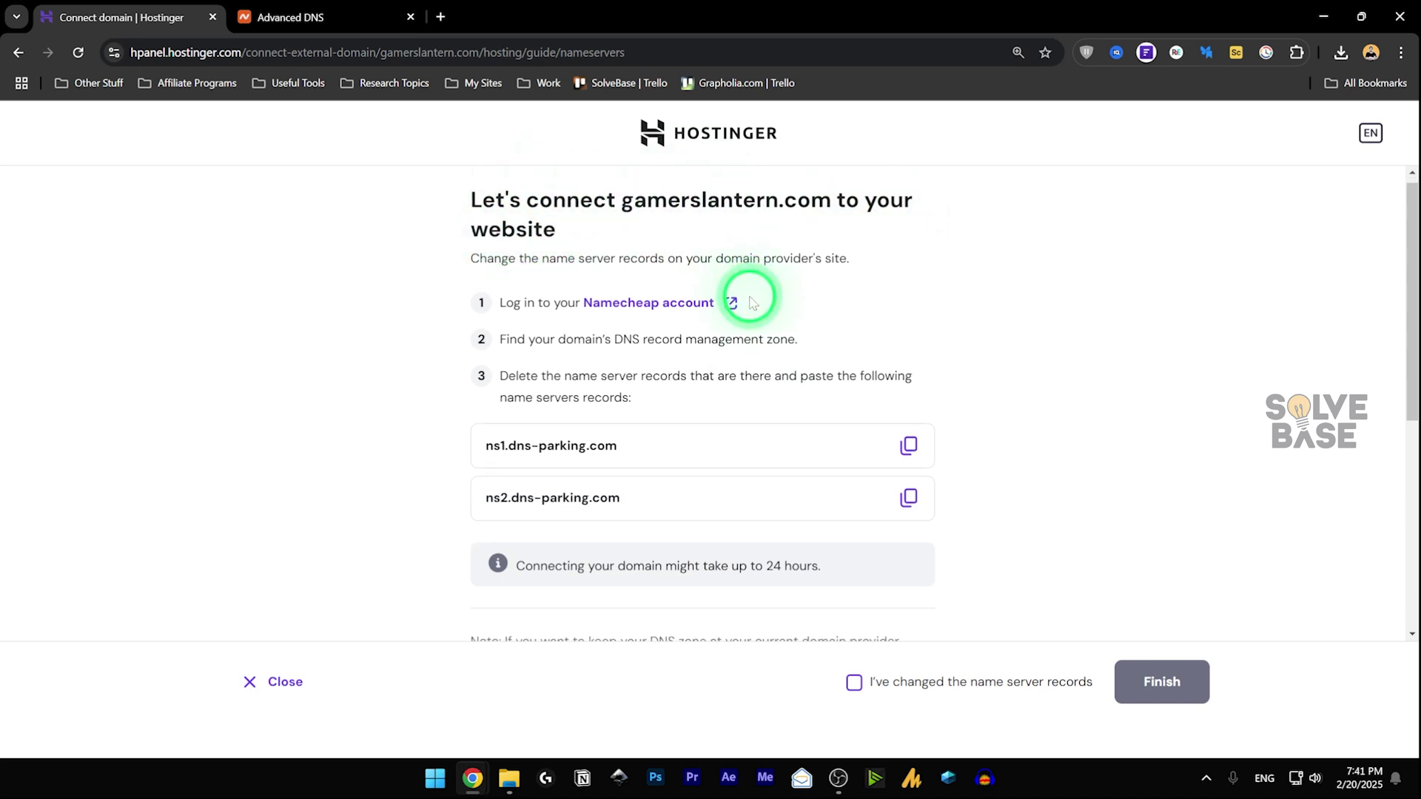
pyautogui.scroll(-1, 749, 299)
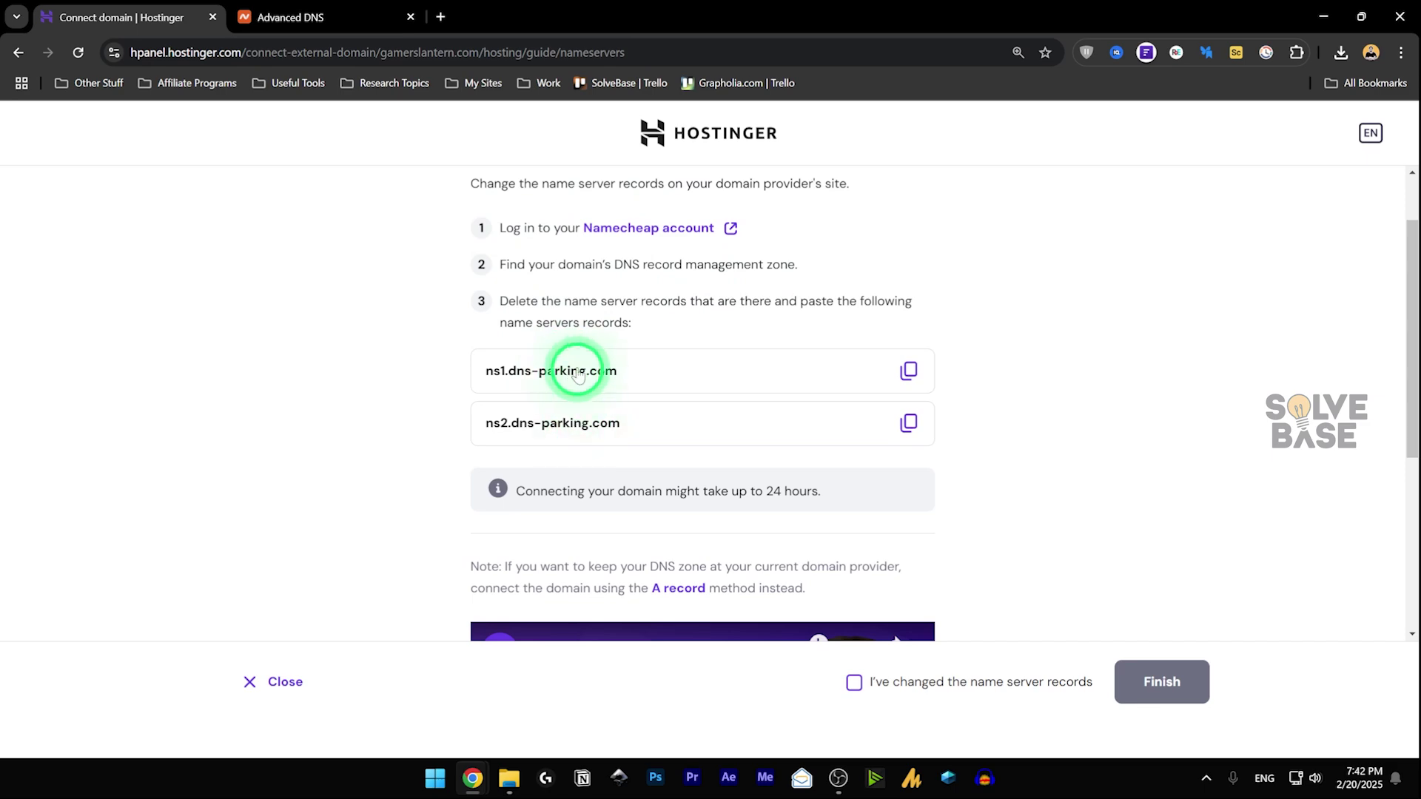
pyautogui.scroll(-2, 593, 371)
pyautogui.hotkey('ctrl', 'Tab')
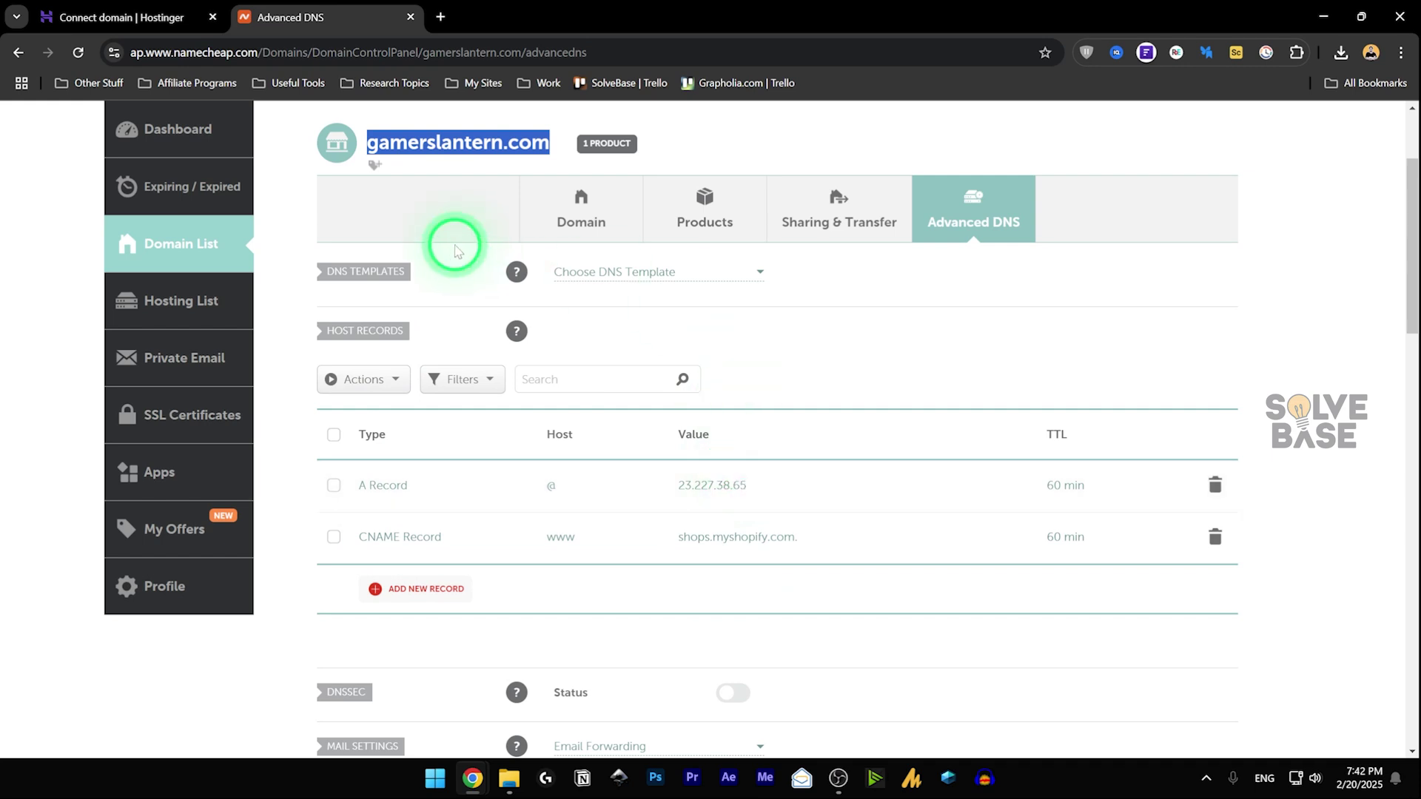
pyautogui.click(123, 15)
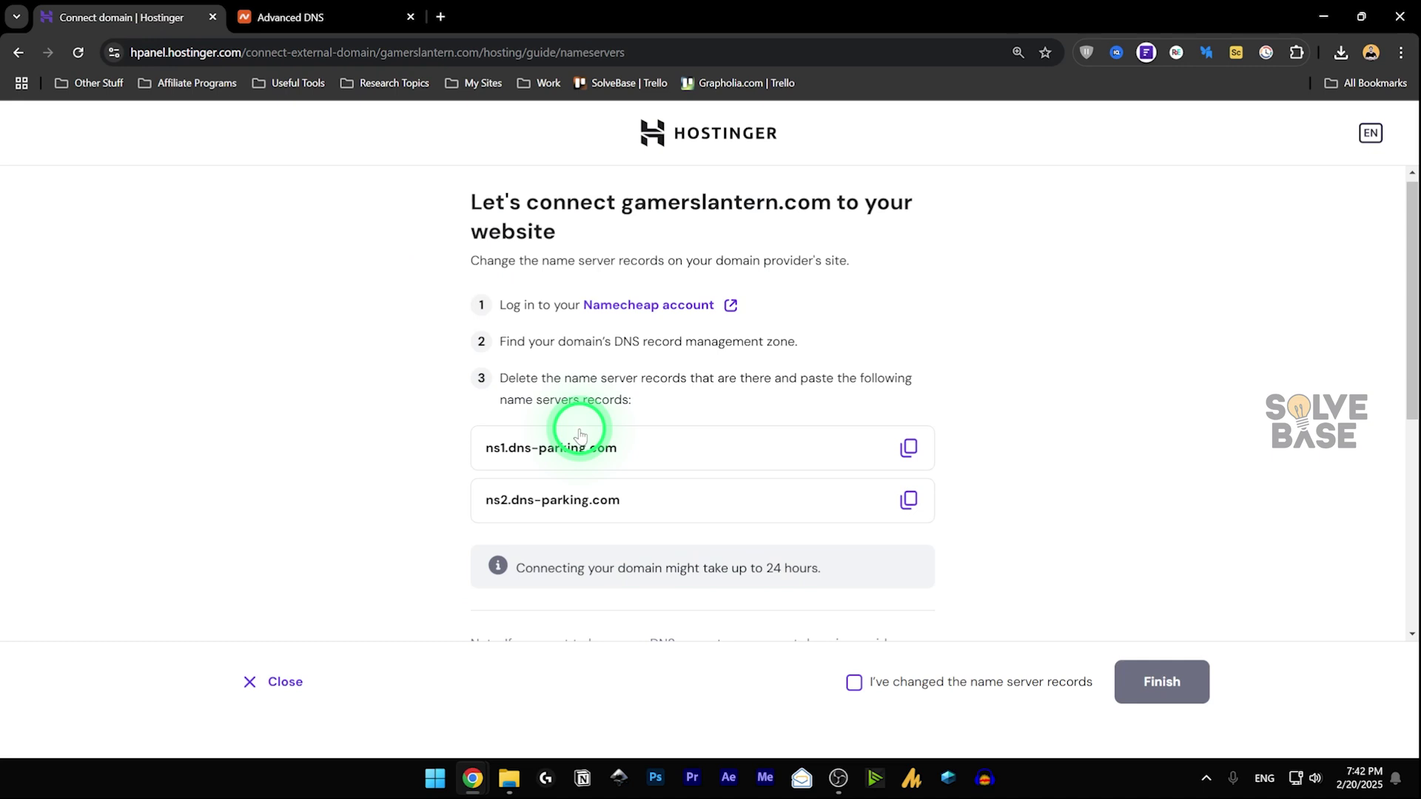
# - Set gamerslantern.com's Namecheap nameserver type to Custom DNS on its Domain page
pyautogui.click(911, 450)
pyautogui.click(290, 16)
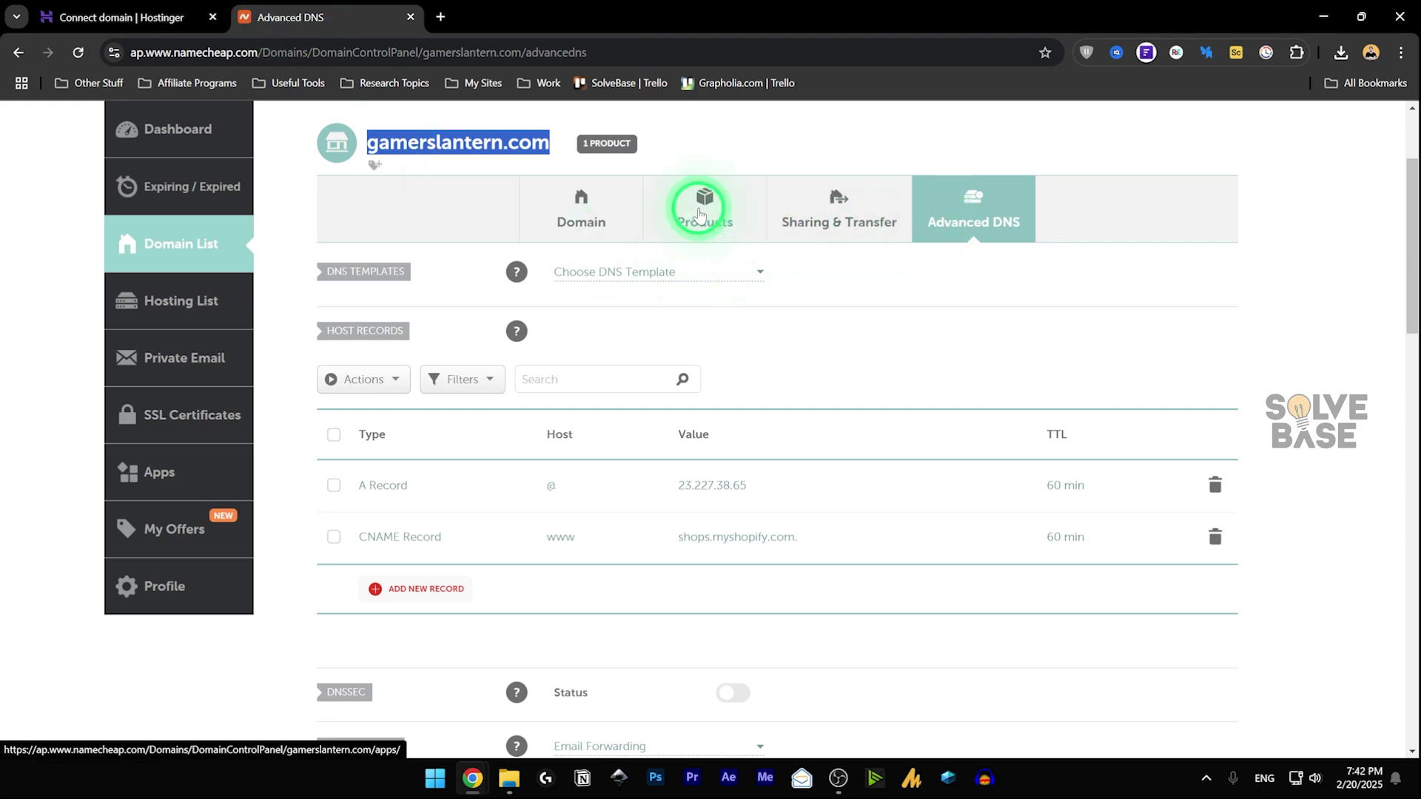
pyautogui.click(582, 225)
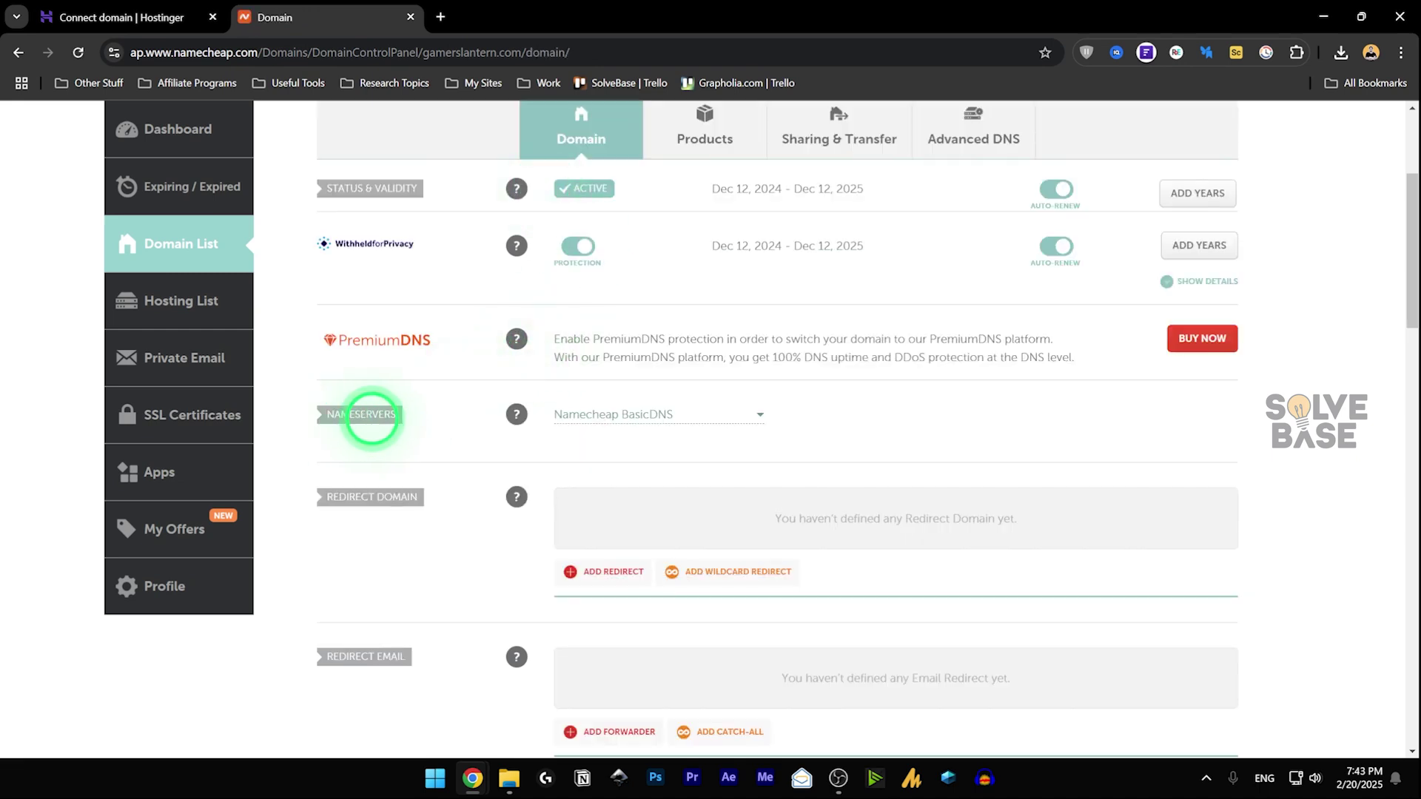
pyautogui.click(666, 416)
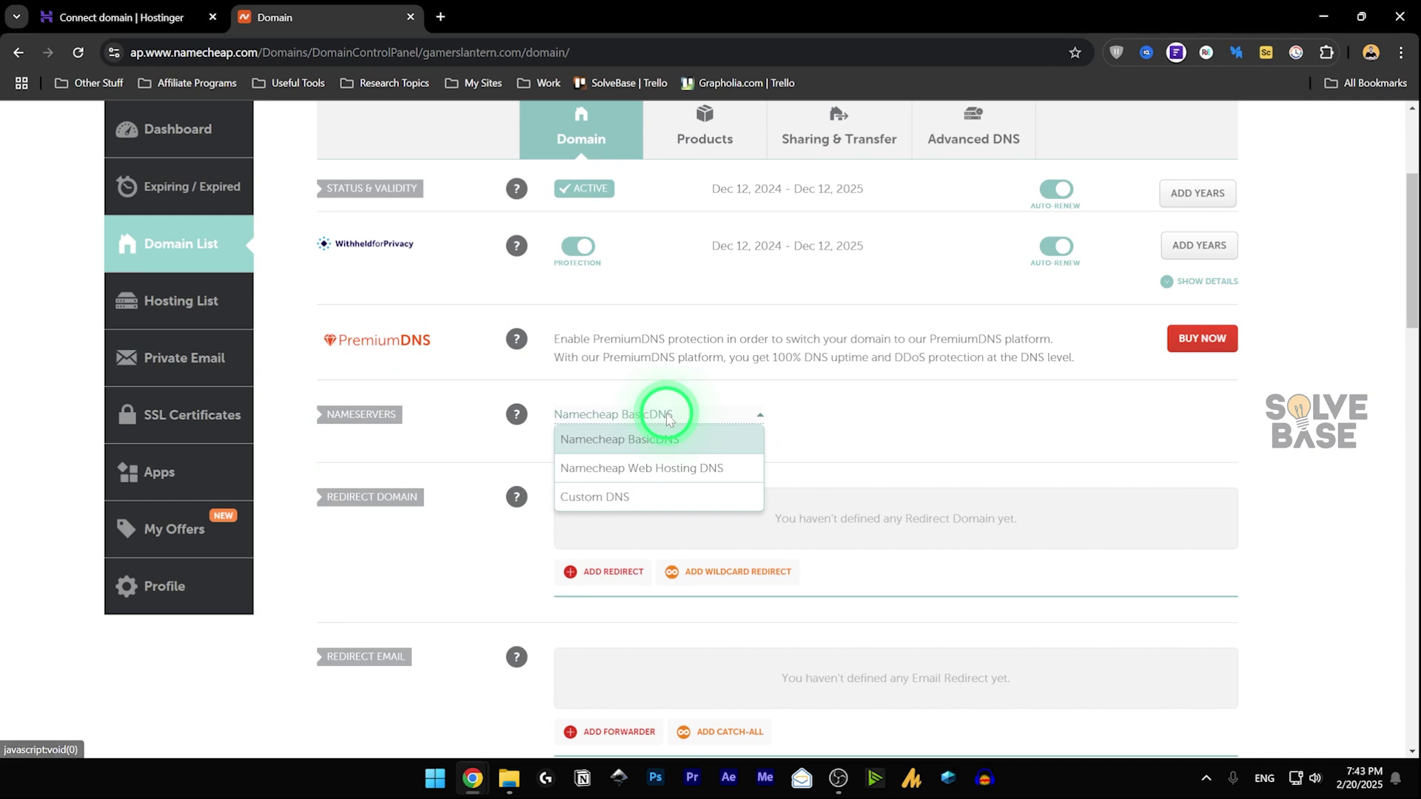
pyautogui.click(599, 498)
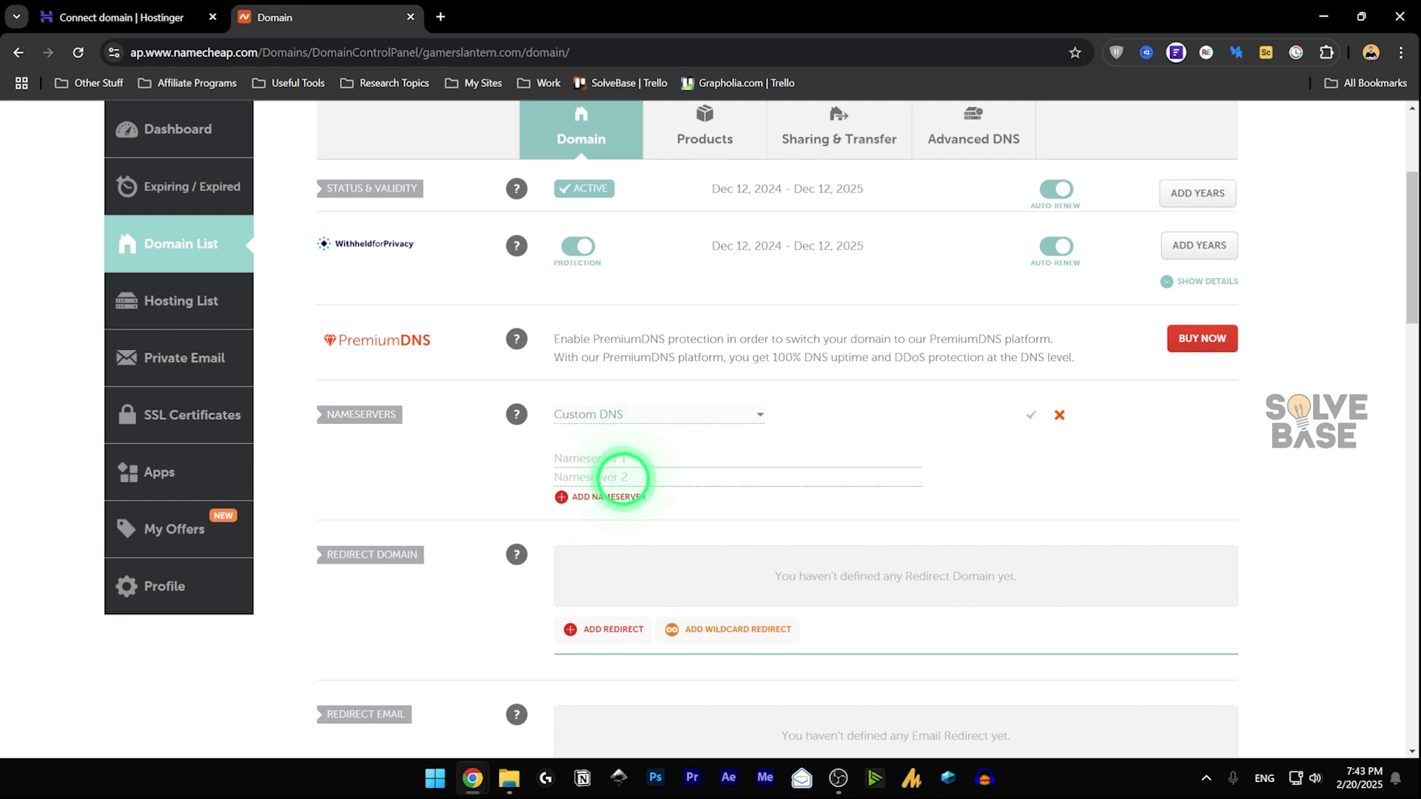
# - Copy ns1.dns-parking.com from Hostinger into Namecheap's Nameserver 1 field
pyautogui.click(908, 448)
pyautogui.click(913, 450)
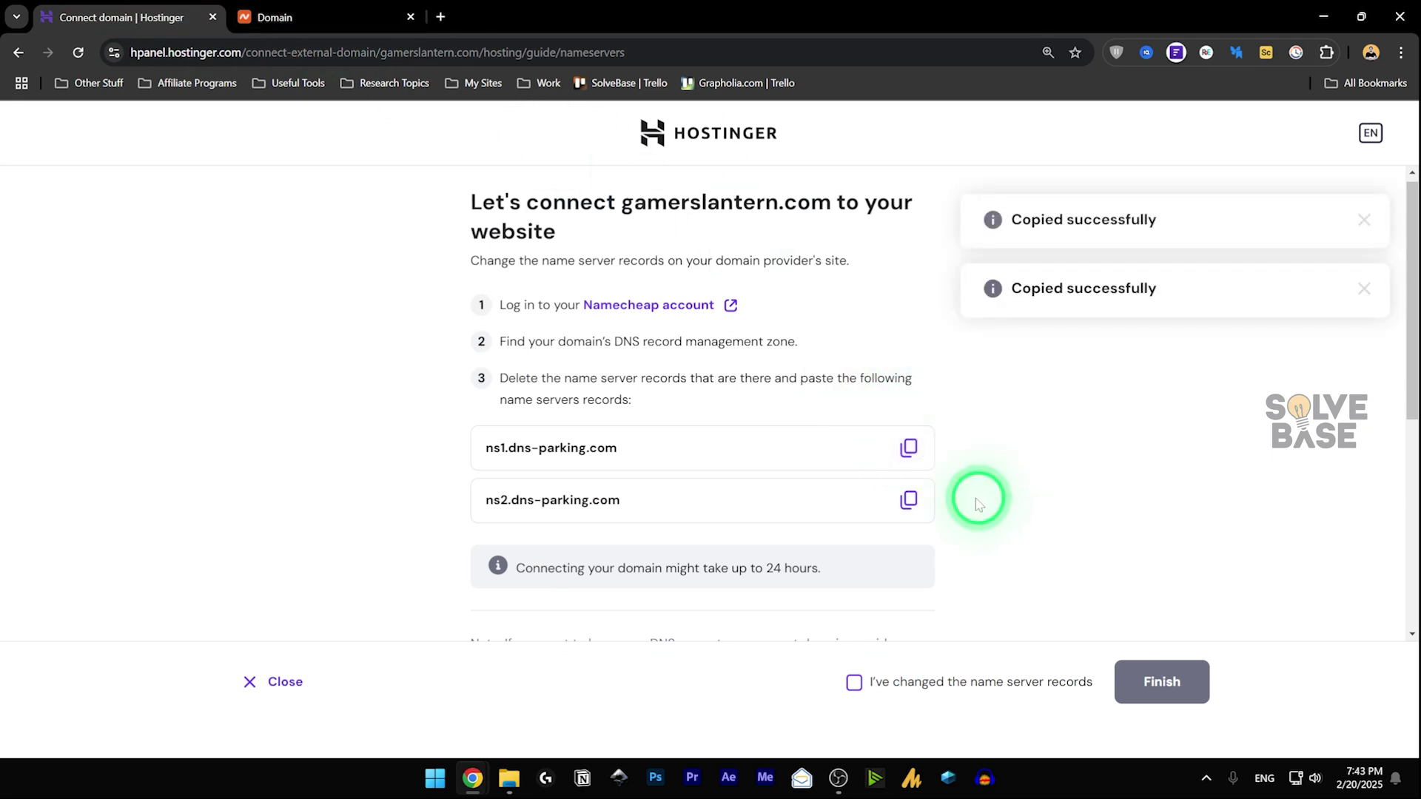
pyautogui.click(311, 16)
pyautogui.click(621, 458)
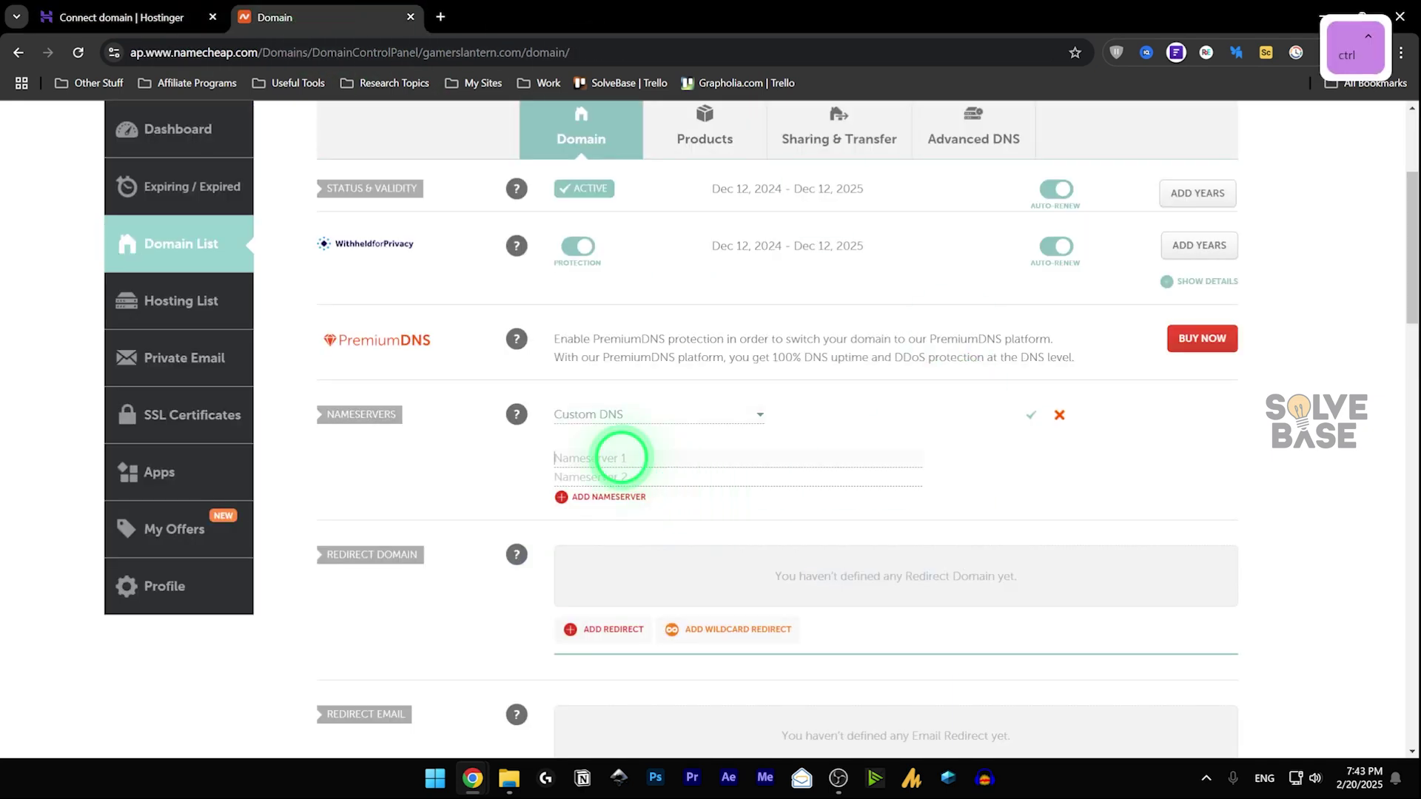
pyautogui.hotkey('ctrl', 'v')
# - Paste ns2.dns-parking.com into Nameserver 2 and save the custom nameservers
pyautogui.click(129, 16)
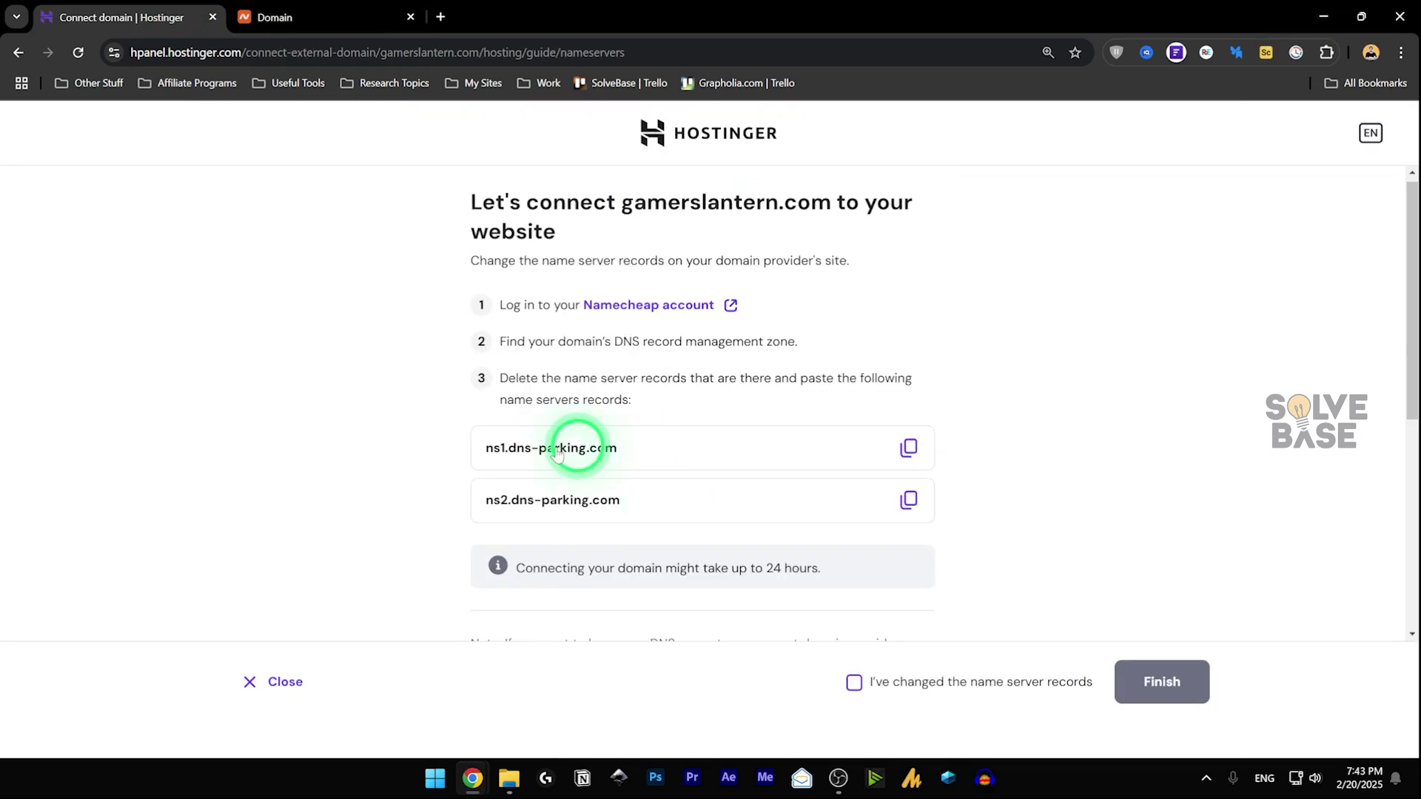
pyautogui.click(908, 500)
pyautogui.click(304, 16)
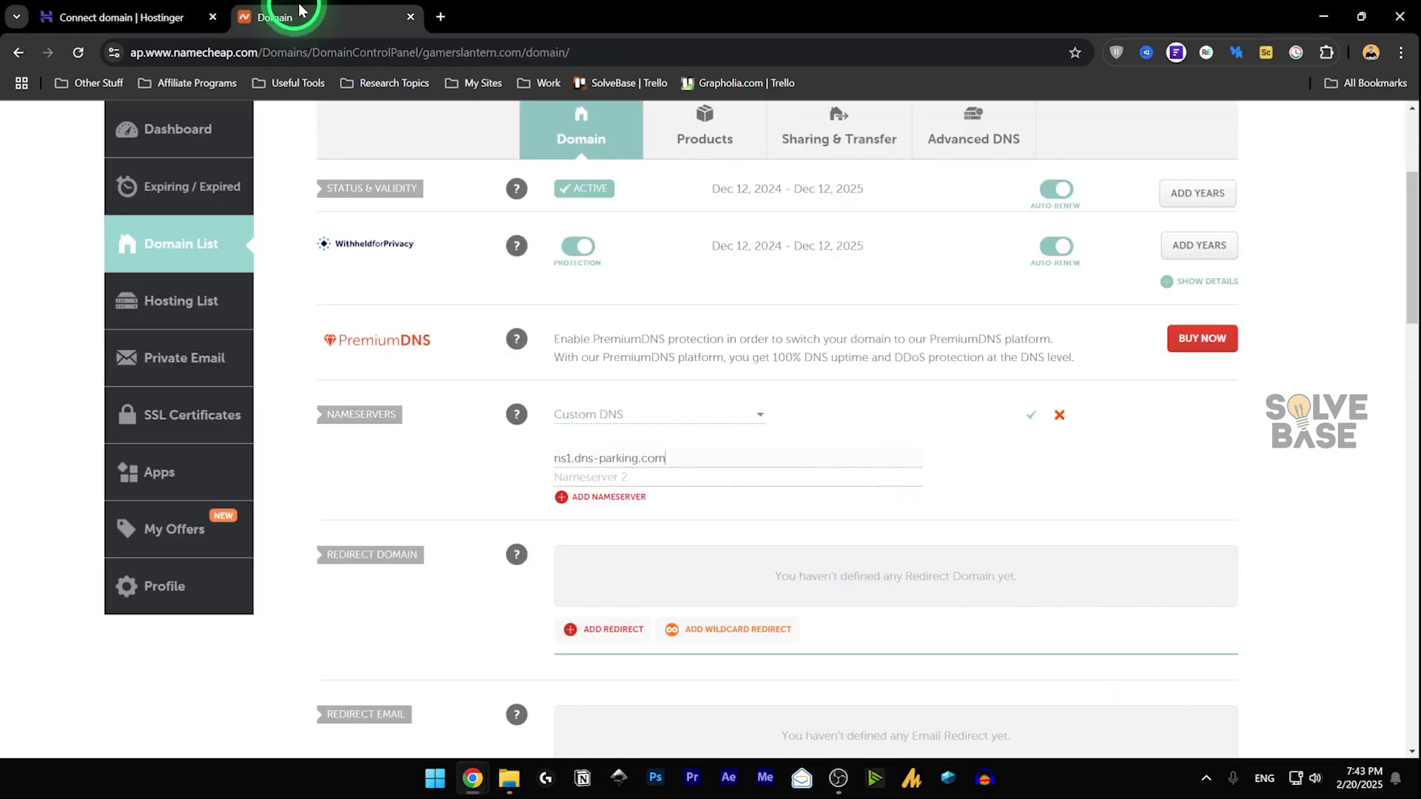
pyautogui.click(622, 475)
pyautogui.hotkey('ctrl', 'v')
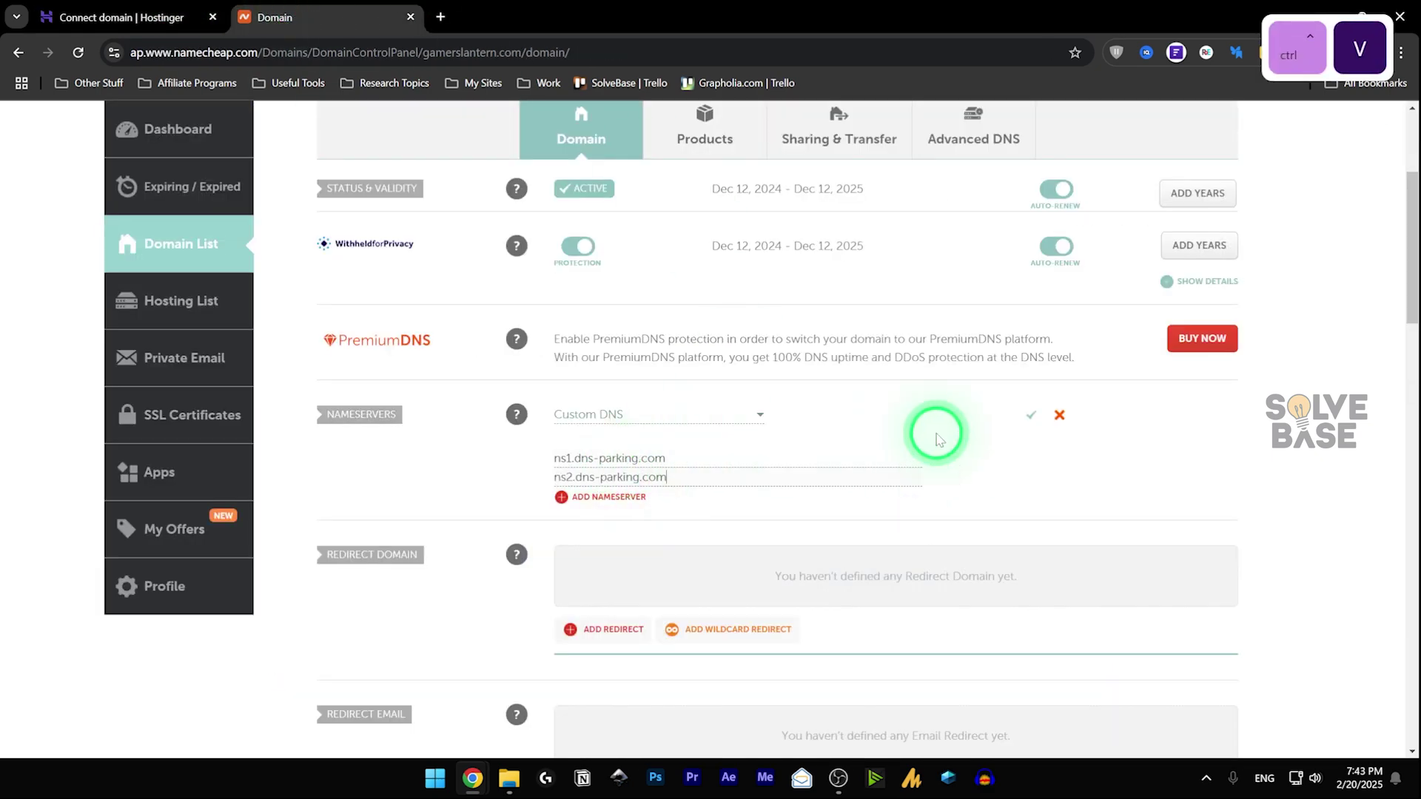
pyautogui.click(1031, 419)
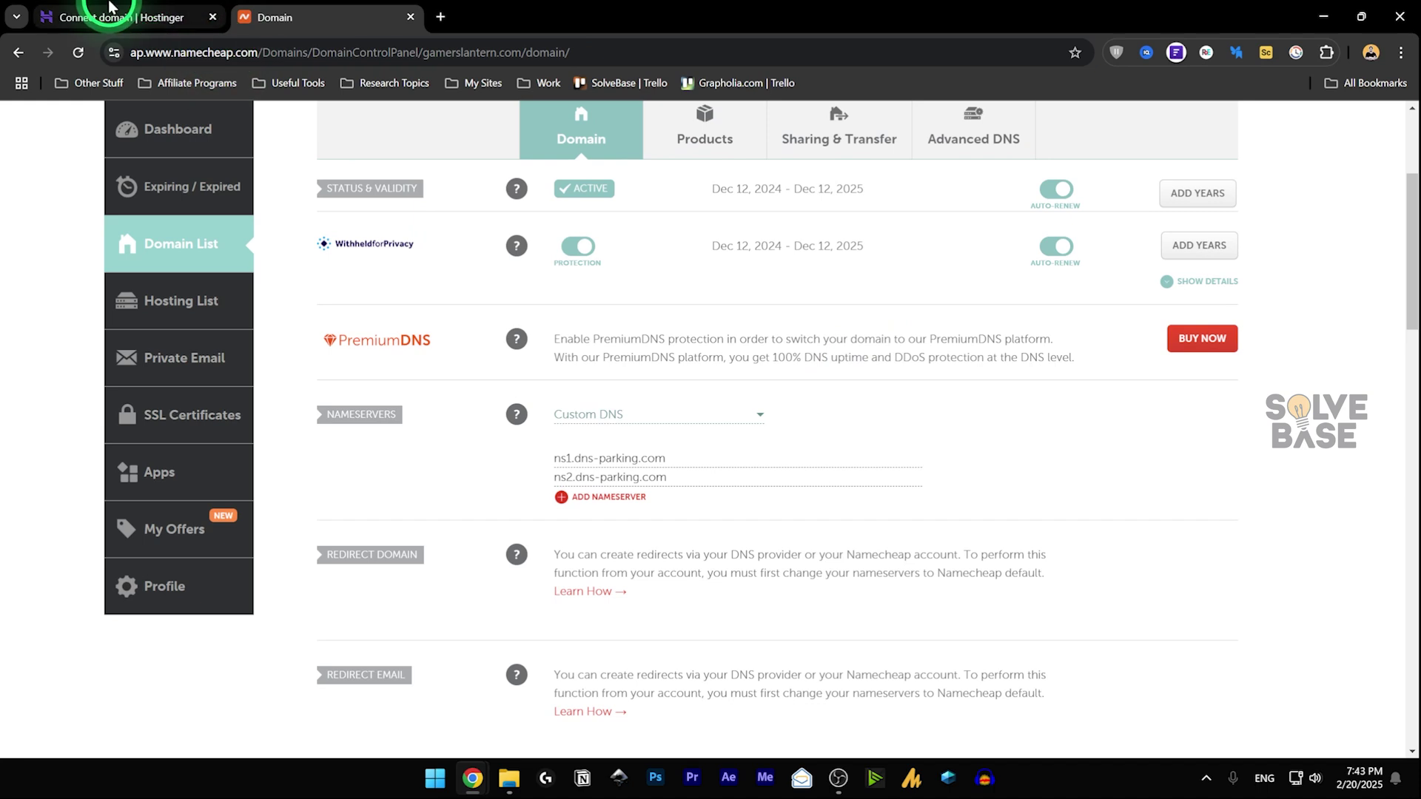
pyautogui.click(122, 17)
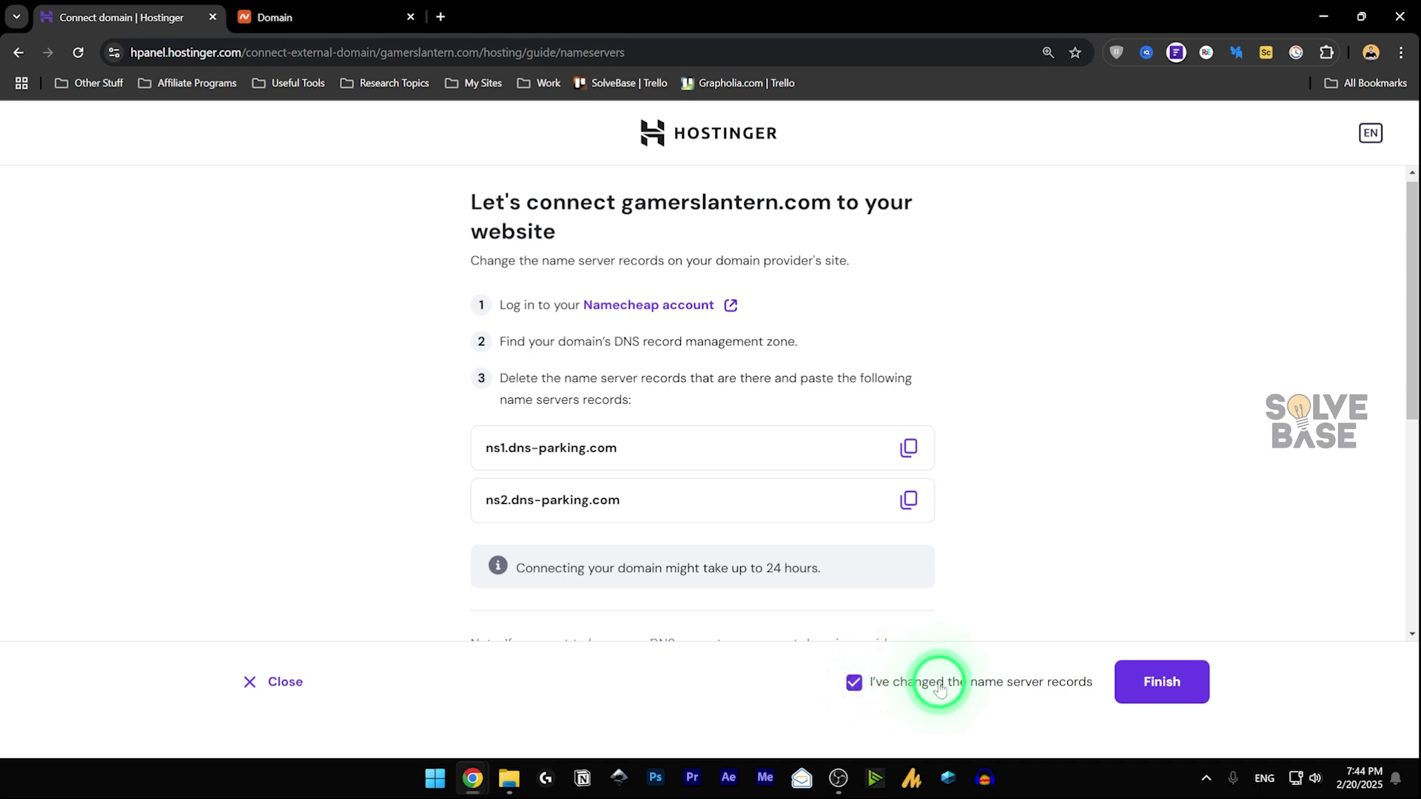
# - Confirm the nameserver change in Hostinger and dismiss the 24-hour connection notice
pyautogui.click(1164, 688)
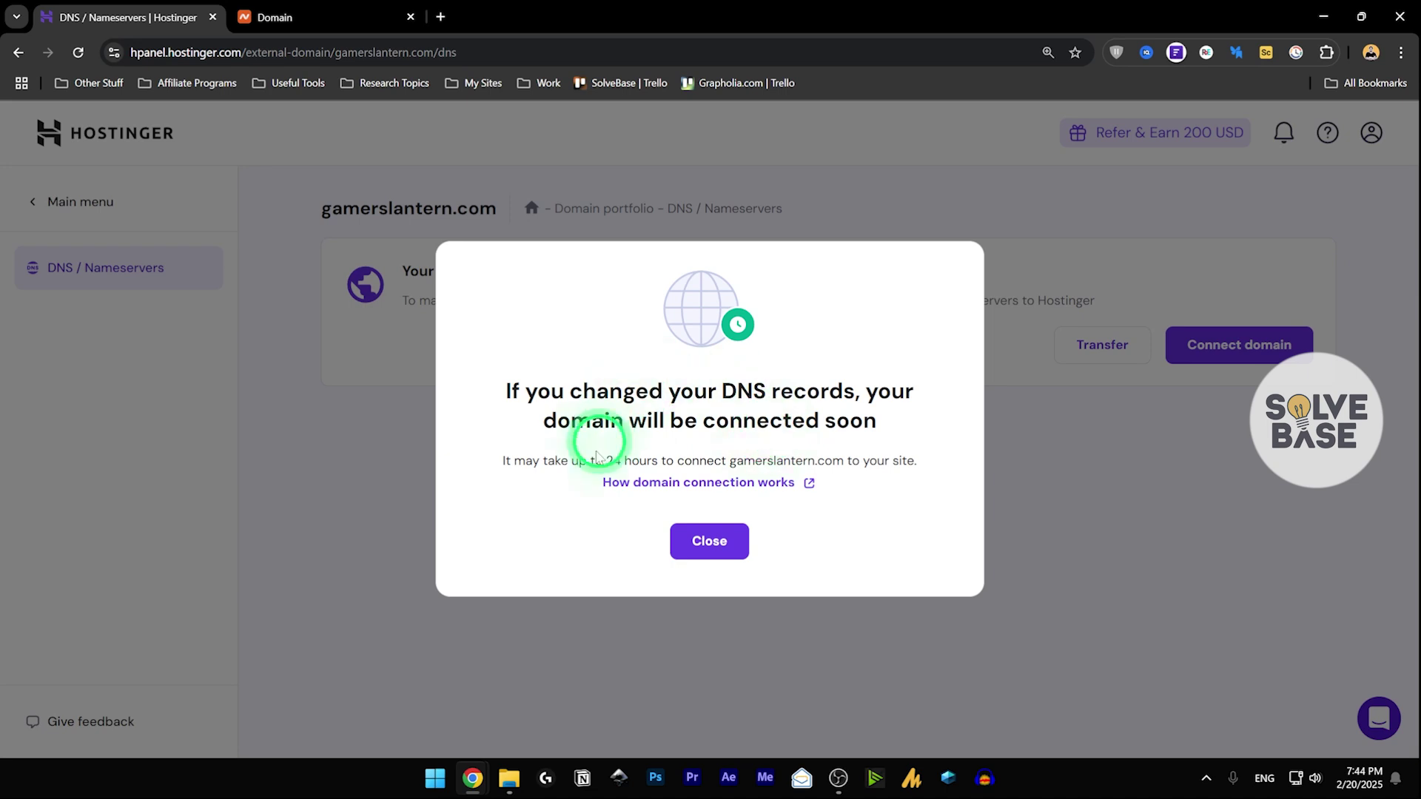
pyautogui.click(707, 549)
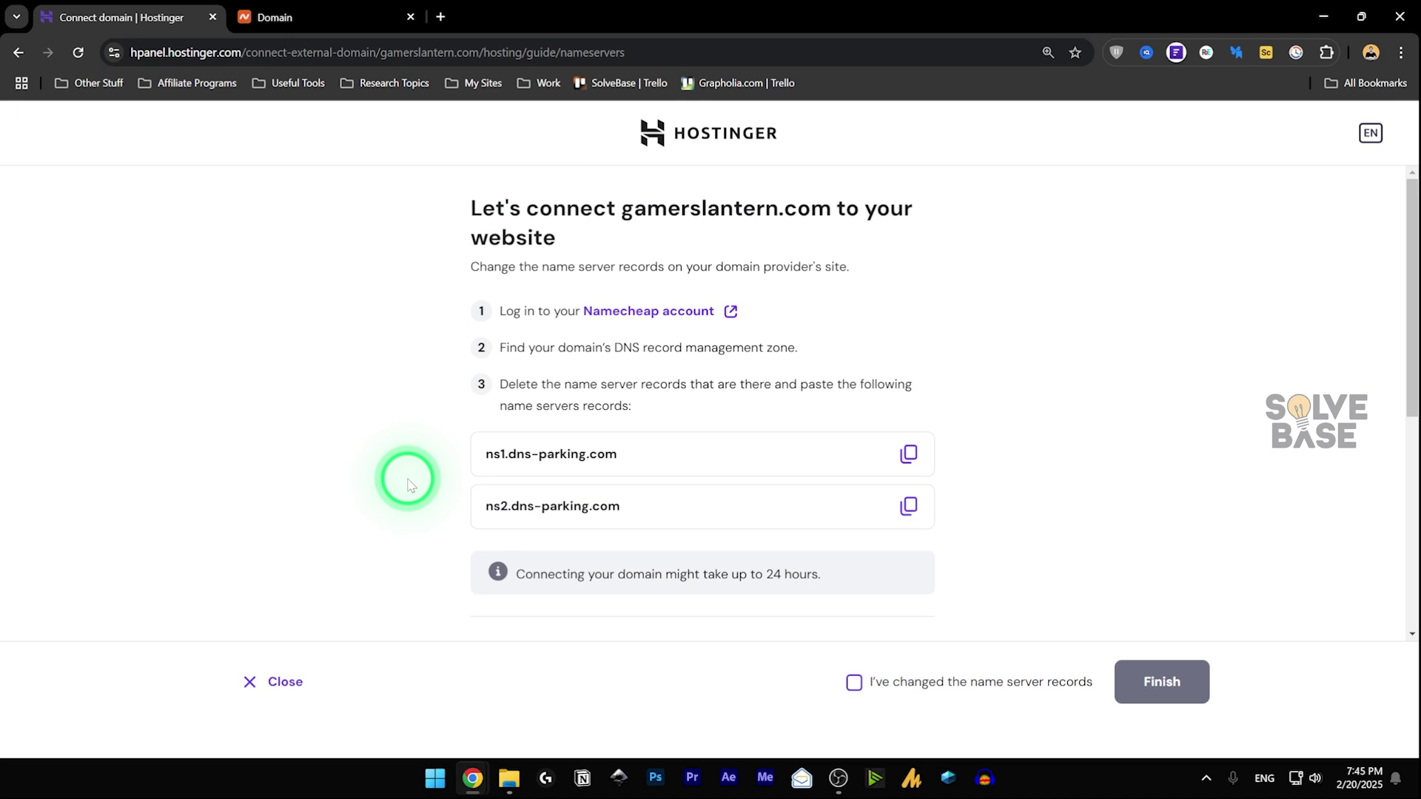
pyautogui.scroll(-1, 422, 466)
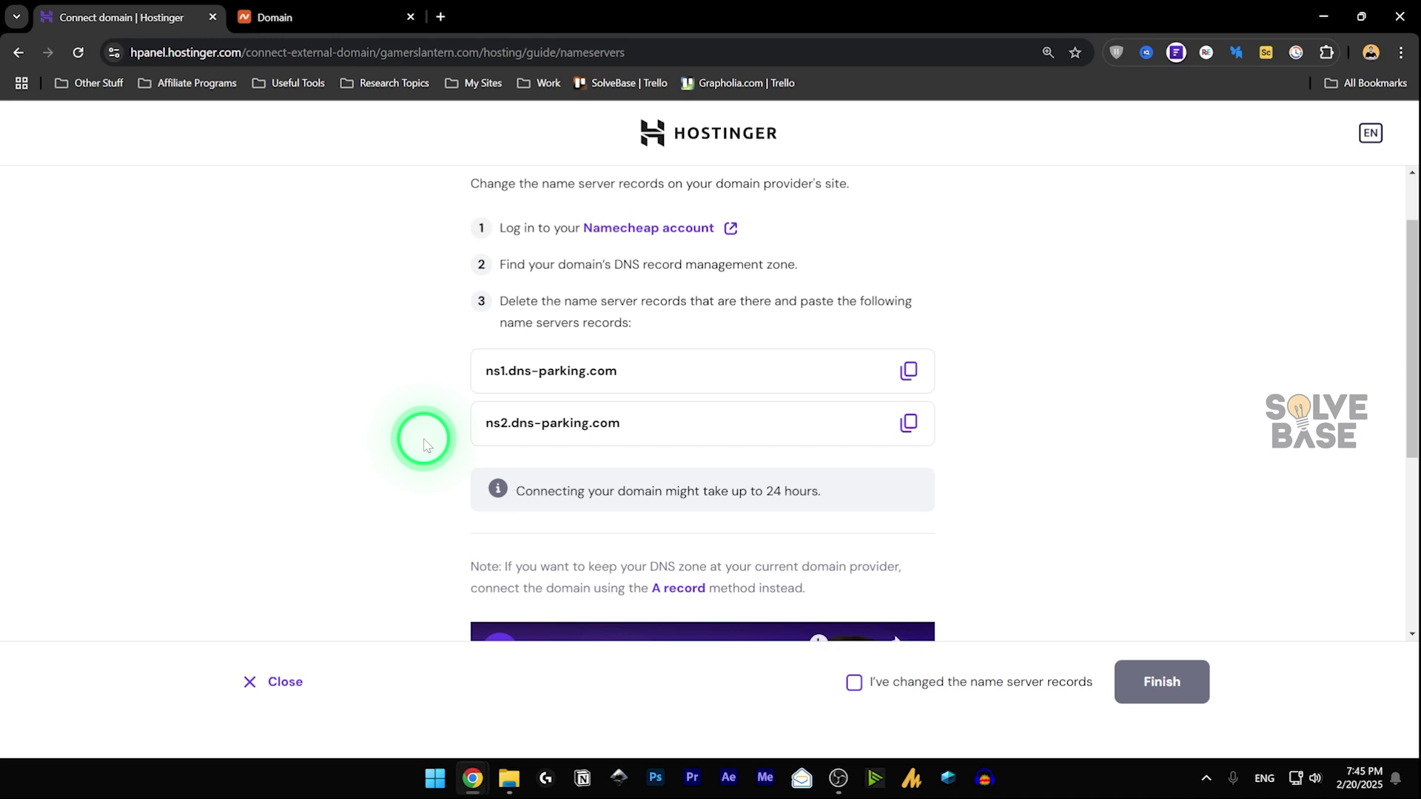
# - Check Namecheap's Advanced DNS page, then scroll Hostinger's guide to the dns-parking.com nameservers
pyautogui.hotkey('ctrl', 'Tab')
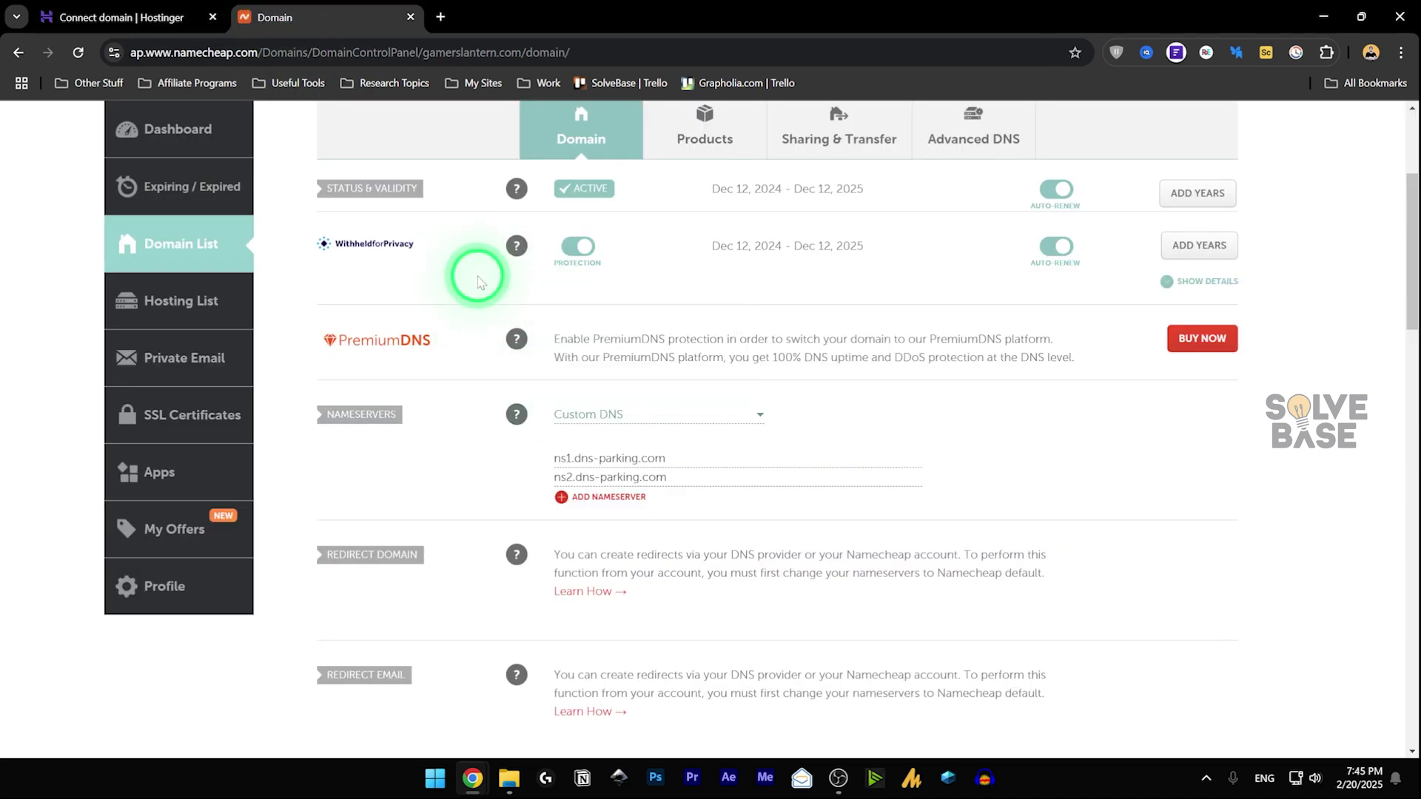
pyautogui.click(974, 137)
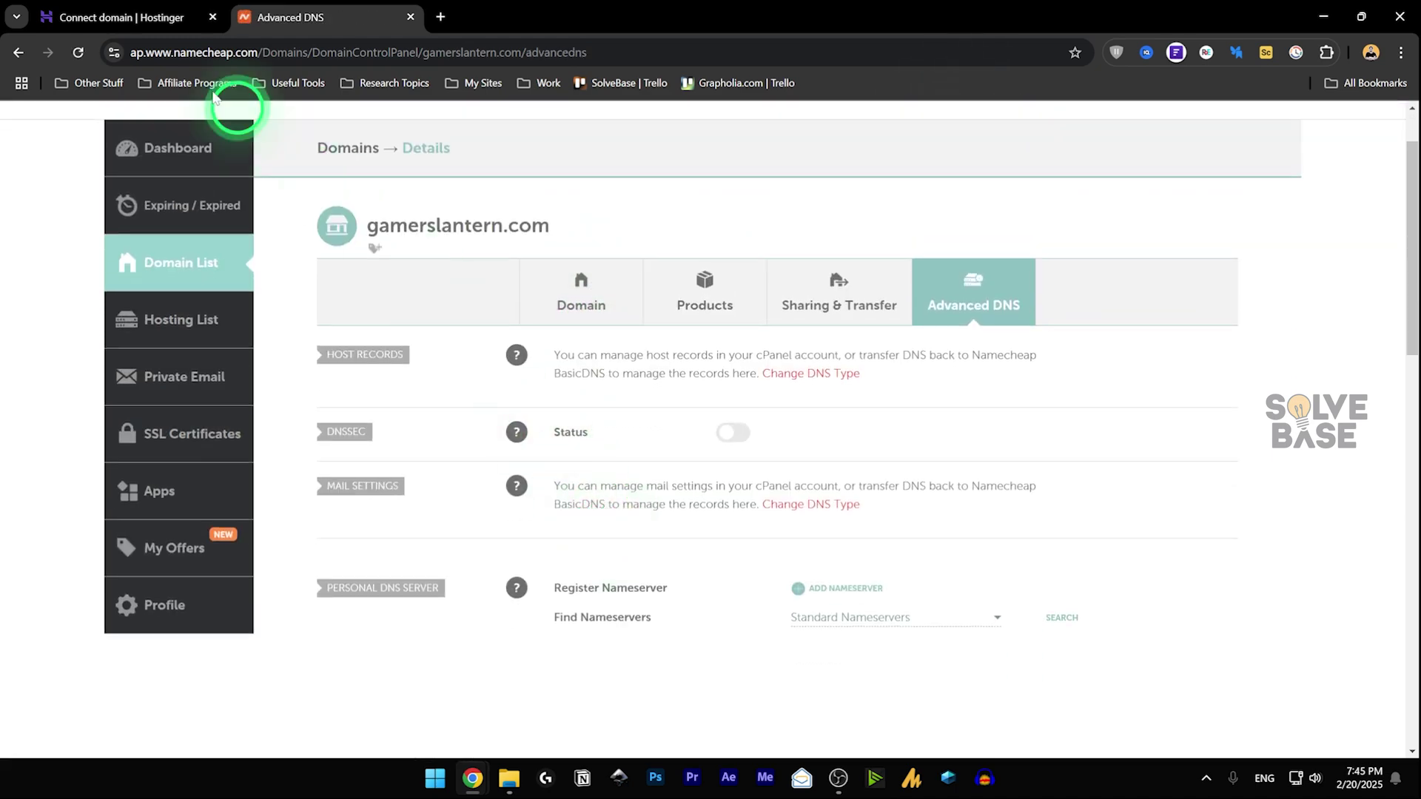
pyautogui.click(113, 11)
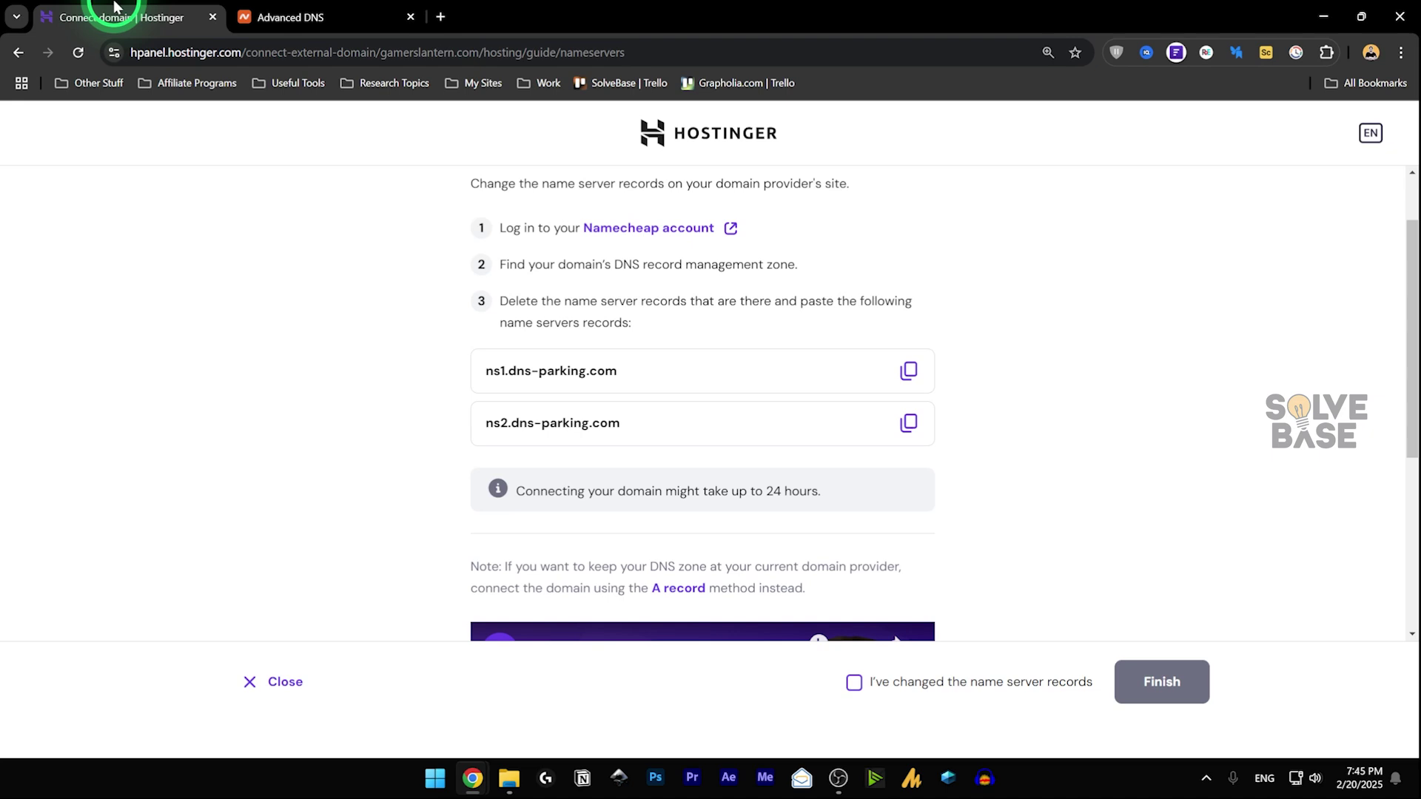
pyautogui.scroll(-1, 688, 435)
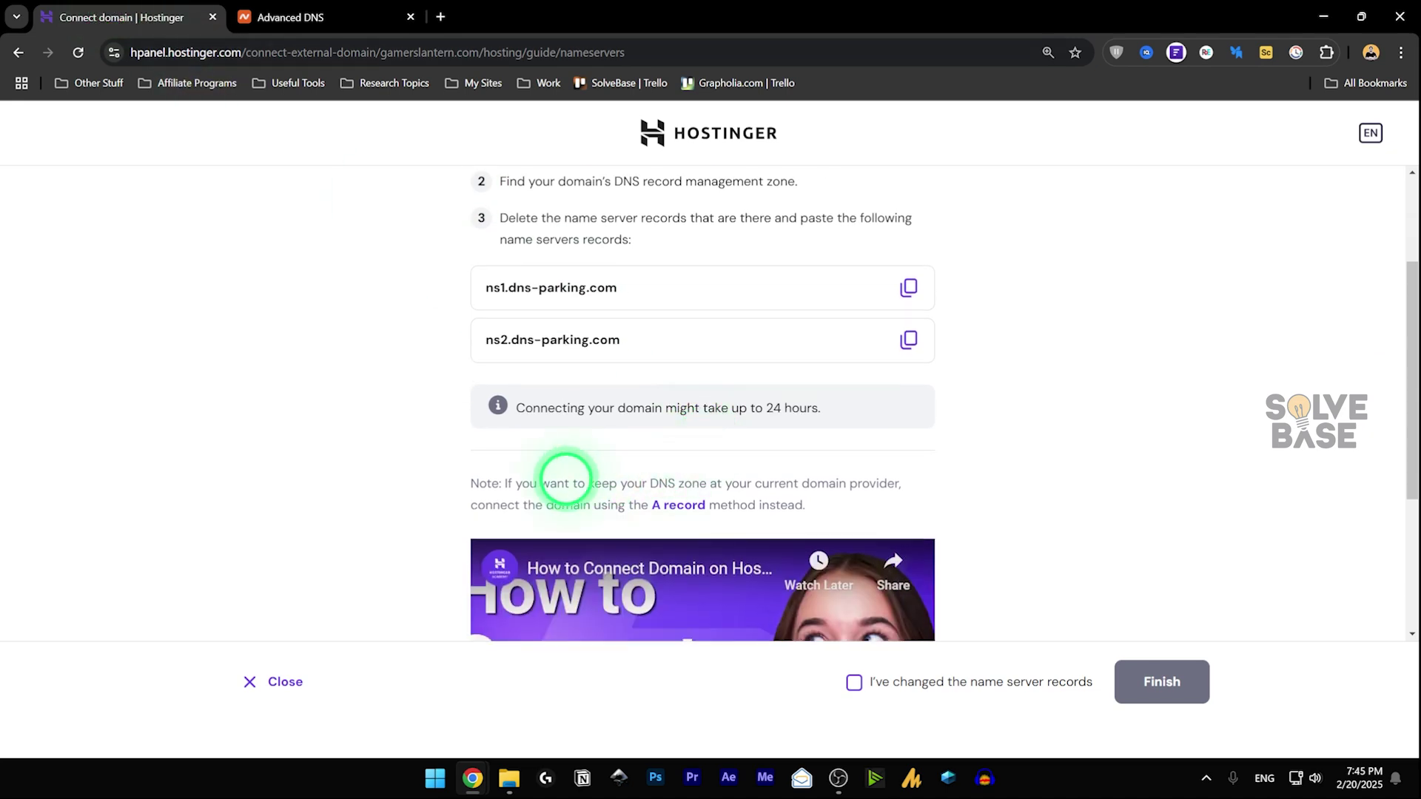
# - Show the A-record method: @ and www pointing to 46.202.183.61, TTL 14400
pyautogui.click(684, 511)
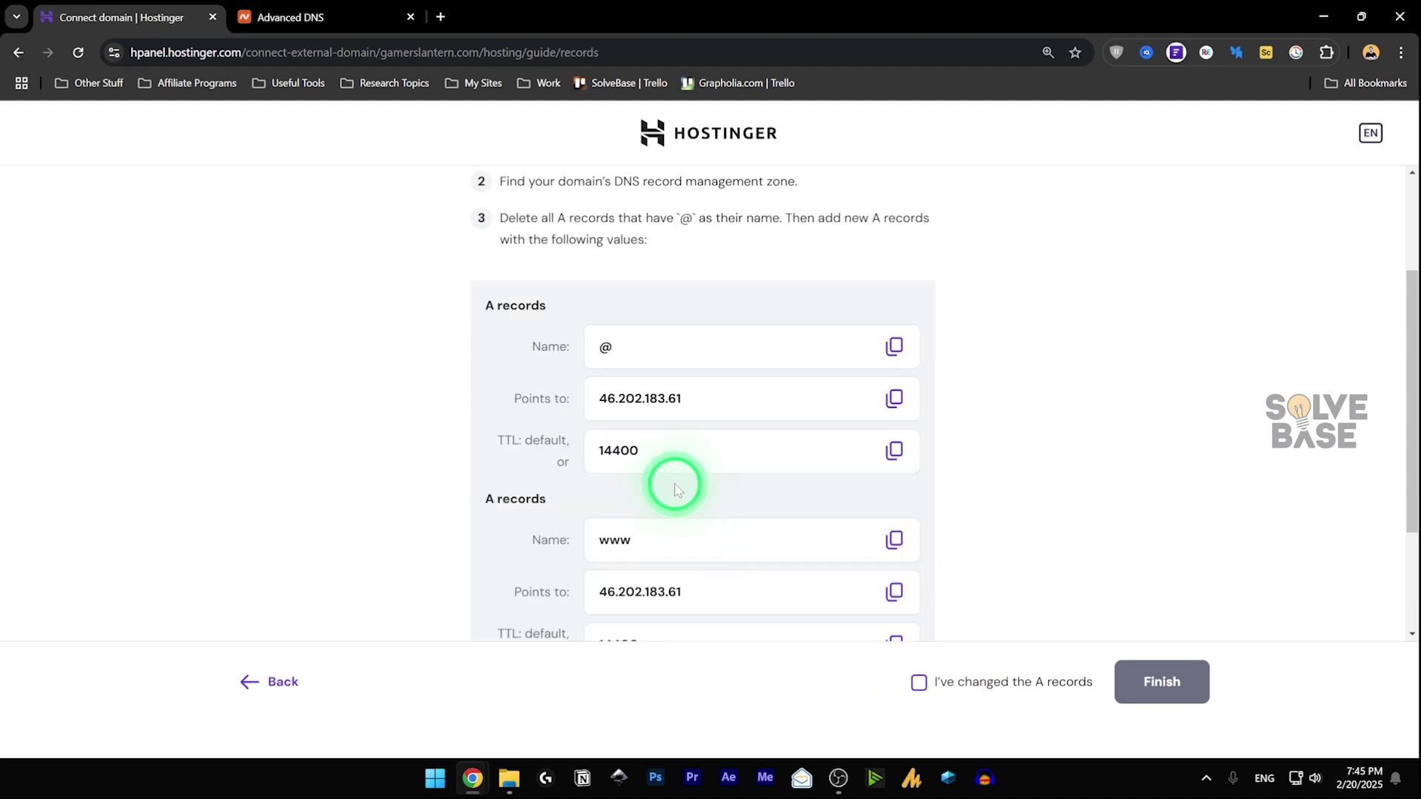
pyautogui.scroll(2, 525, 342)
pyautogui.scroll(-2, 525, 342)
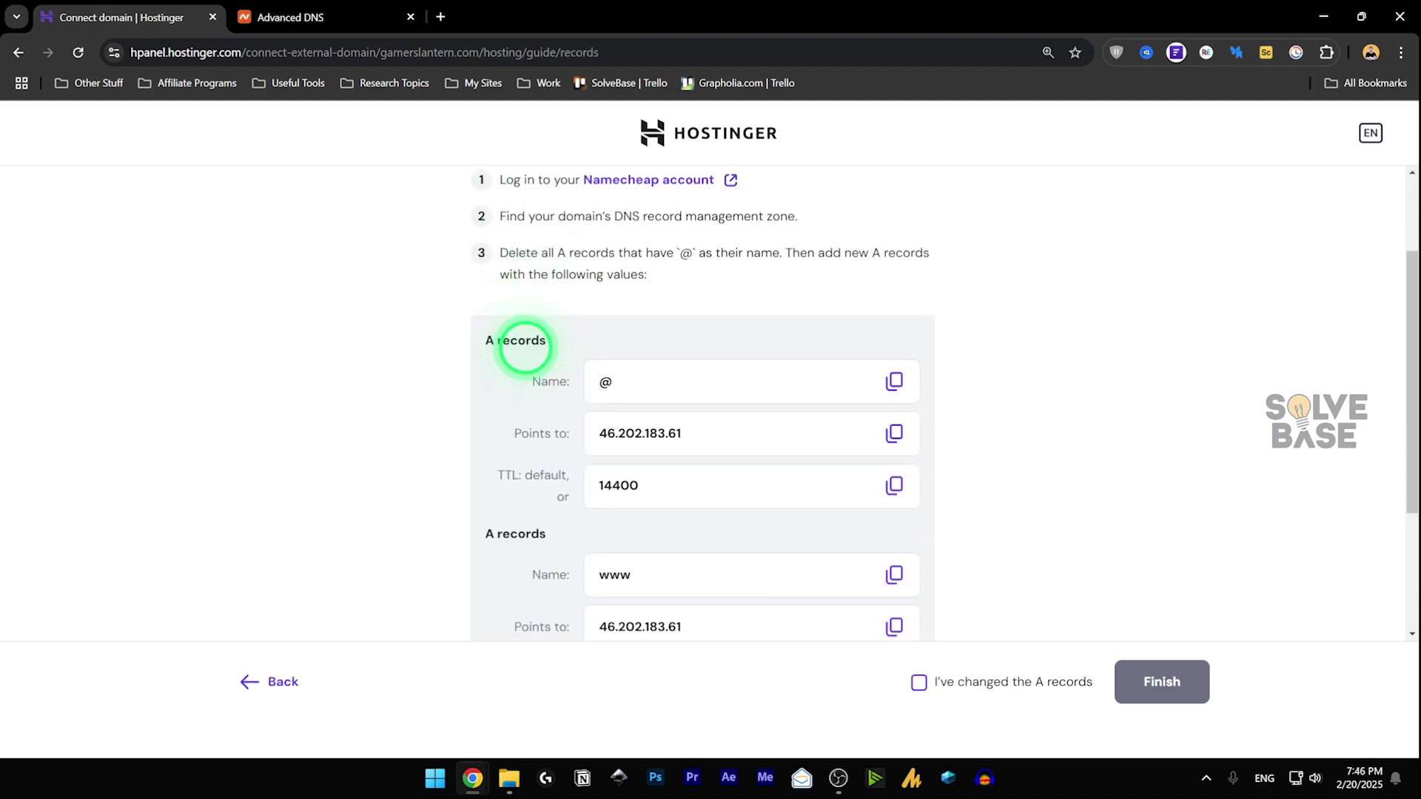
pyautogui.scroll(1, 509, 323)
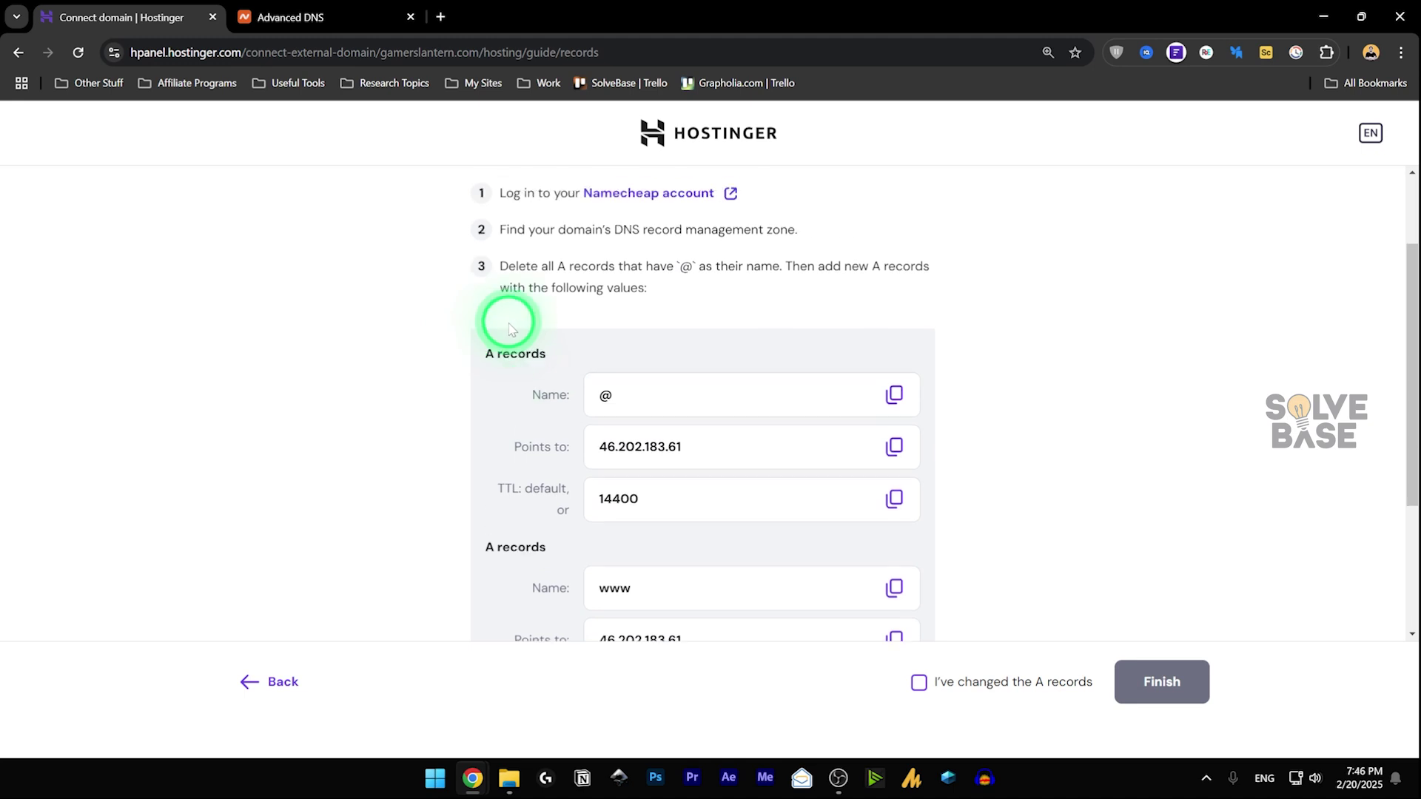
# - Go back to Namecheap's Domain page for gamerslantern.com, still on Custom DNS
pyautogui.click(291, 16)
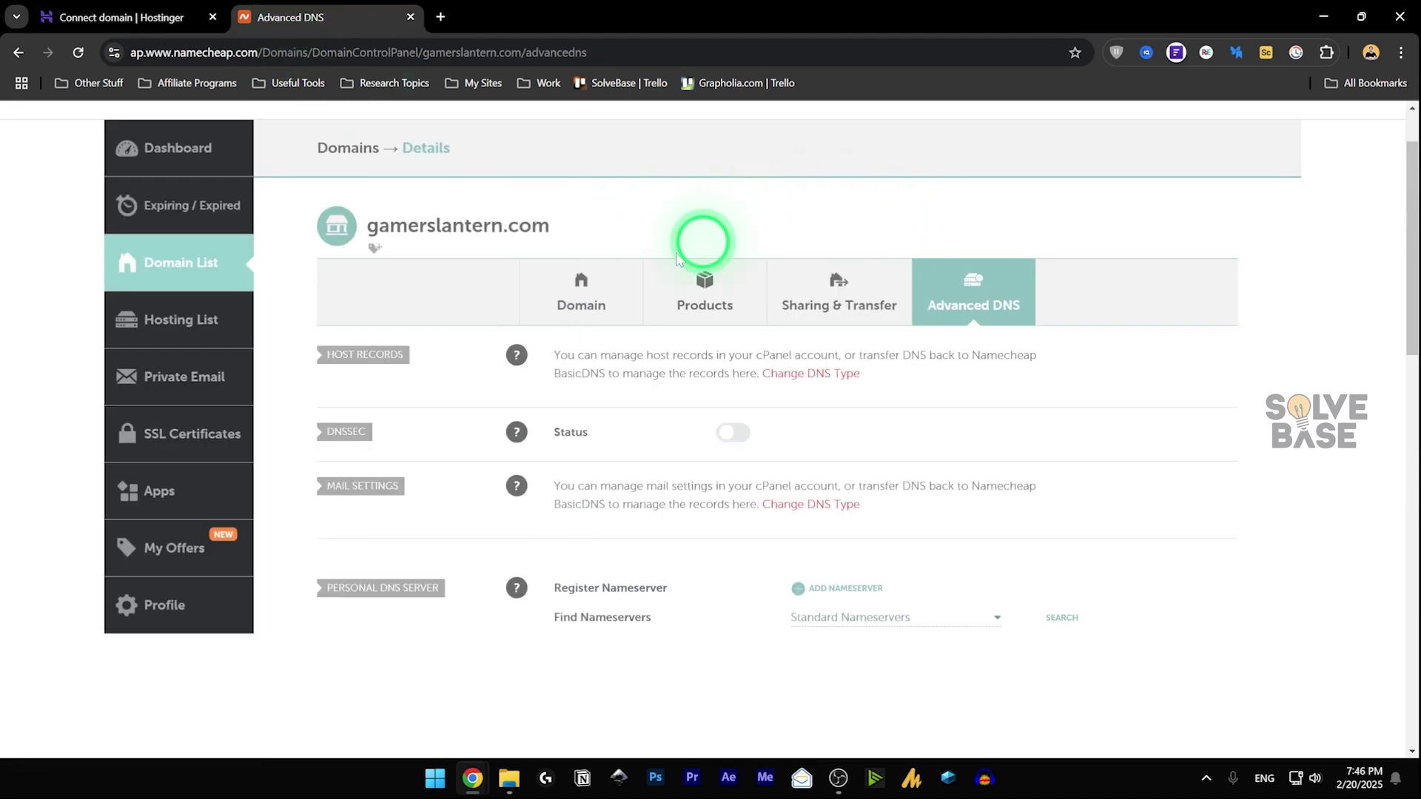
pyautogui.click(600, 310)
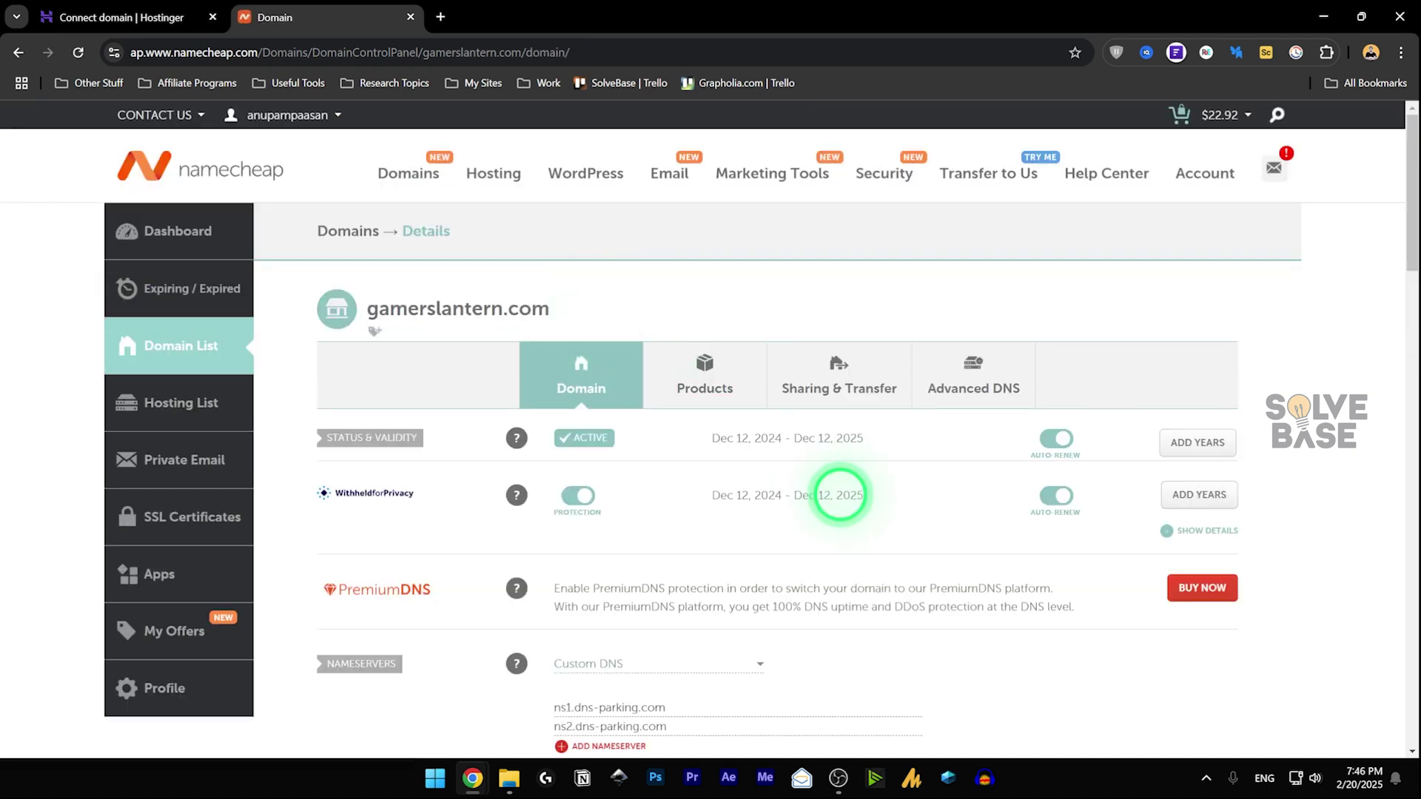
pyautogui.scroll(-2, 596, 569)
# - Switch gamerslantern.com to Namecheap BasicDNS, save, and view its host records
pyautogui.click(621, 499)
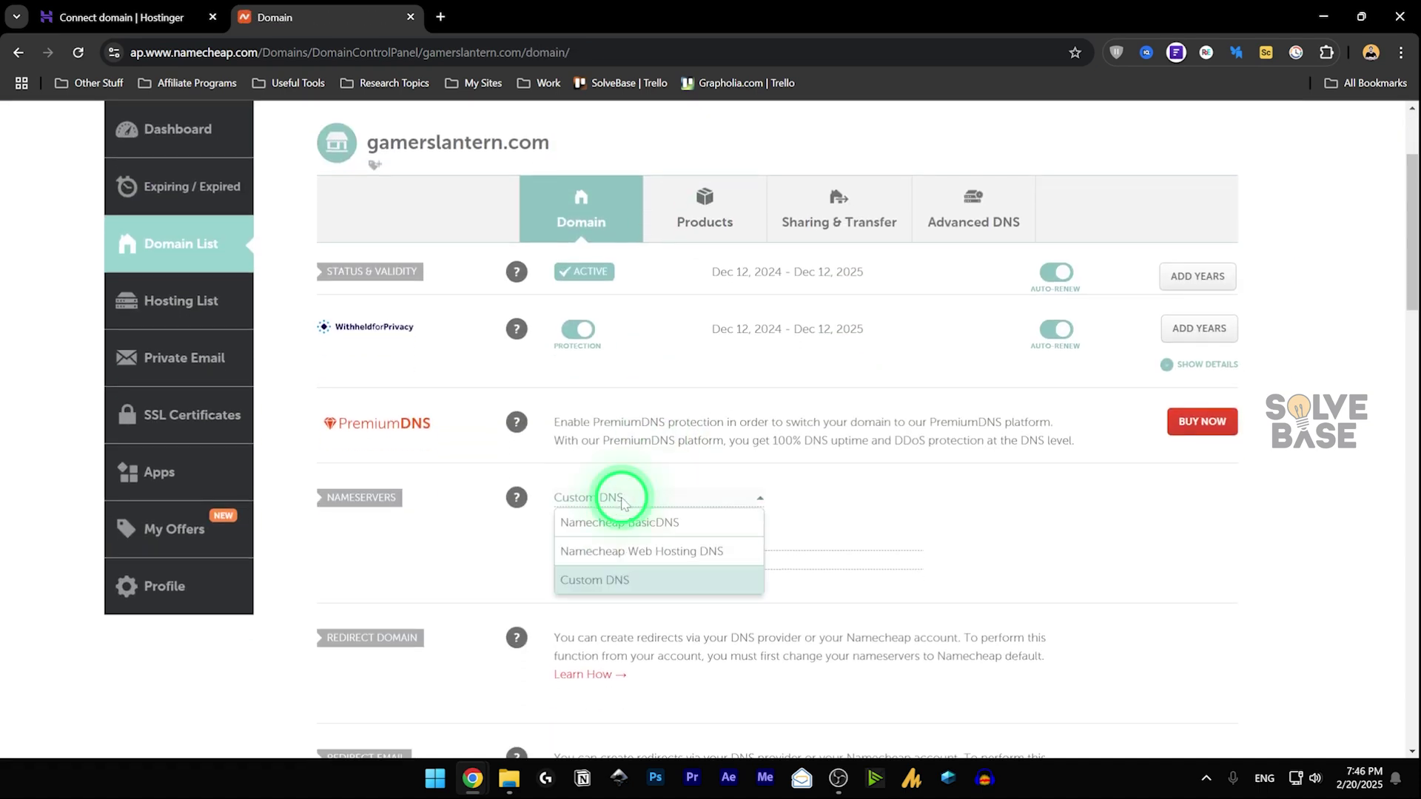
pyautogui.click(650, 527)
pyautogui.click(1033, 503)
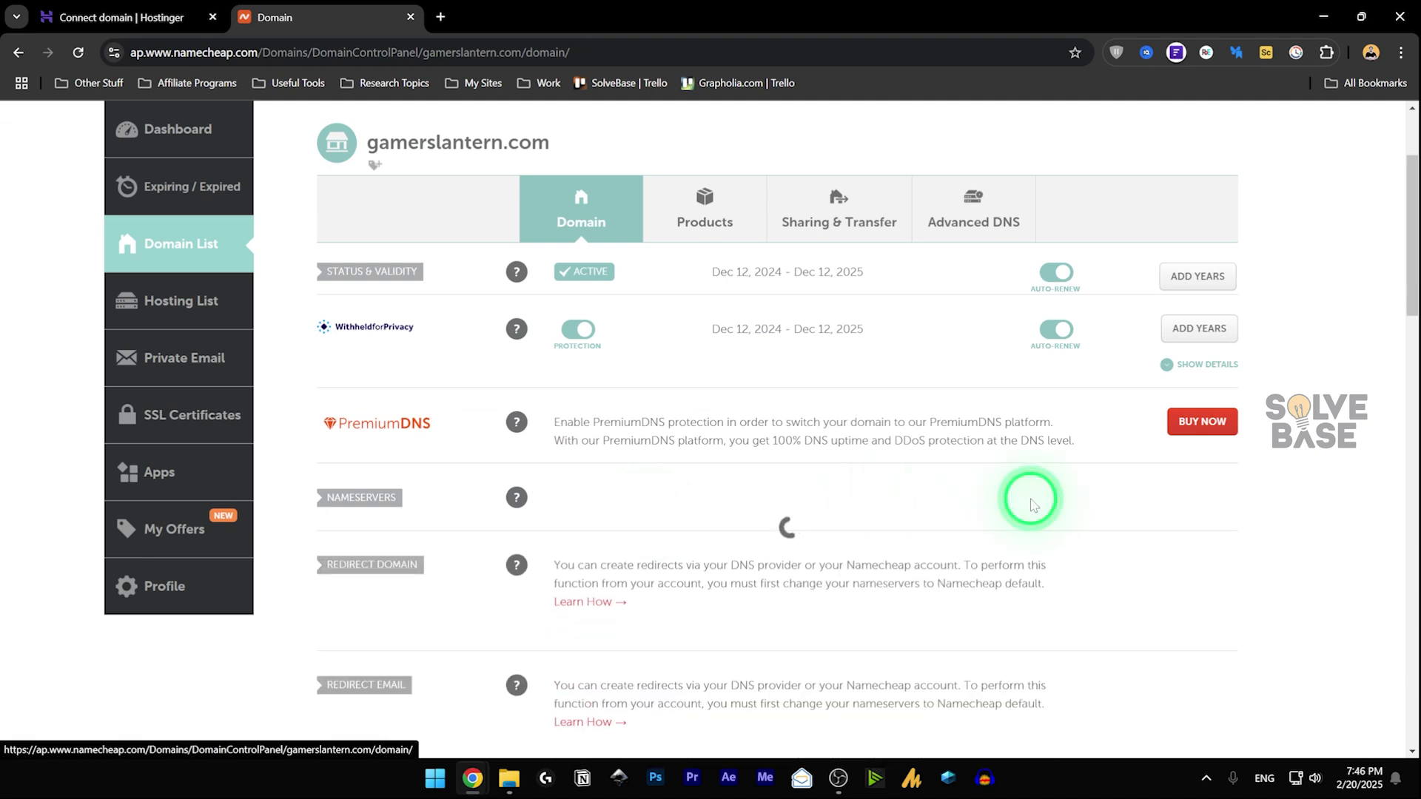
pyautogui.click(989, 226)
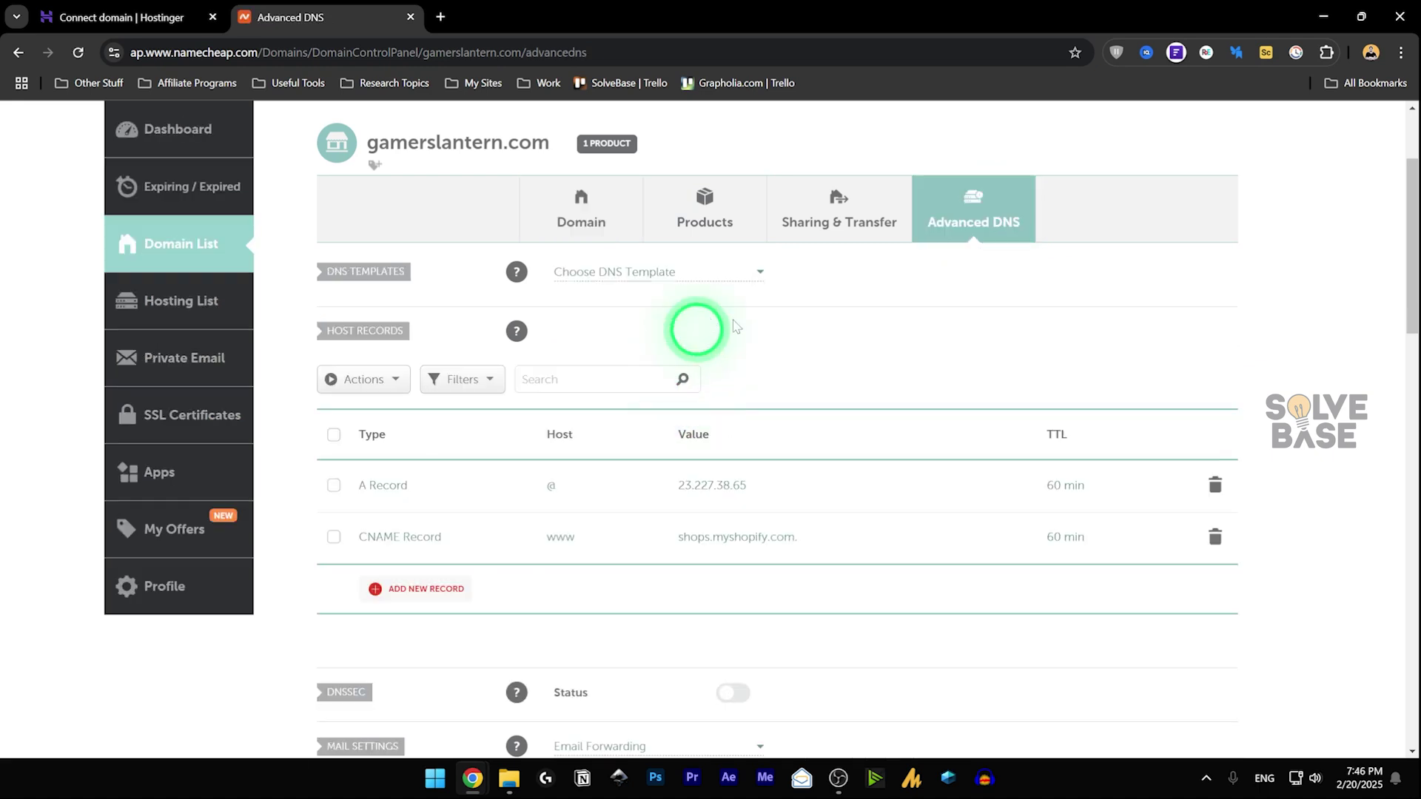
# - Replace the @ A record's 23.227.38.65 with Hostinger's IP 46.202.183.61
pyautogui.click(145, 16)
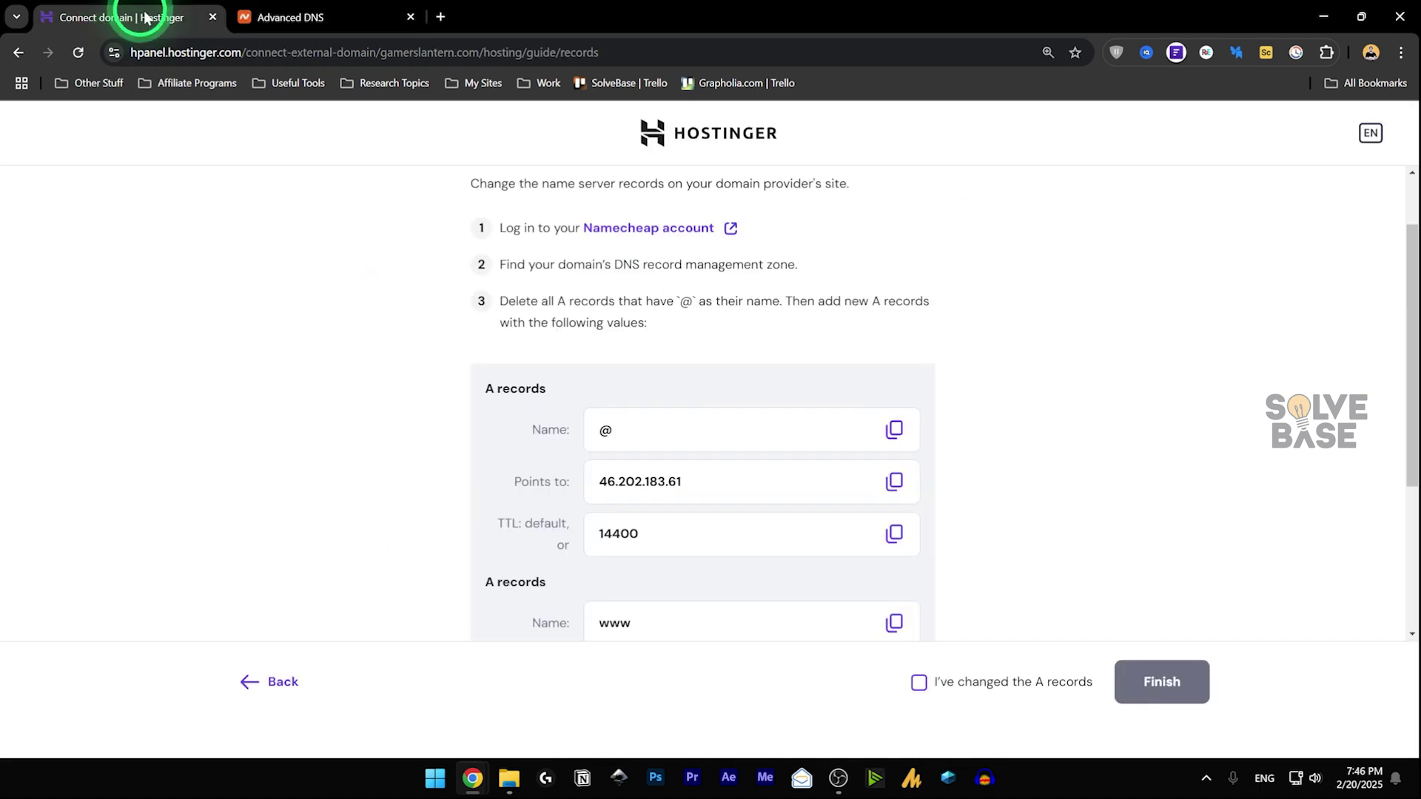
pyautogui.click(897, 485)
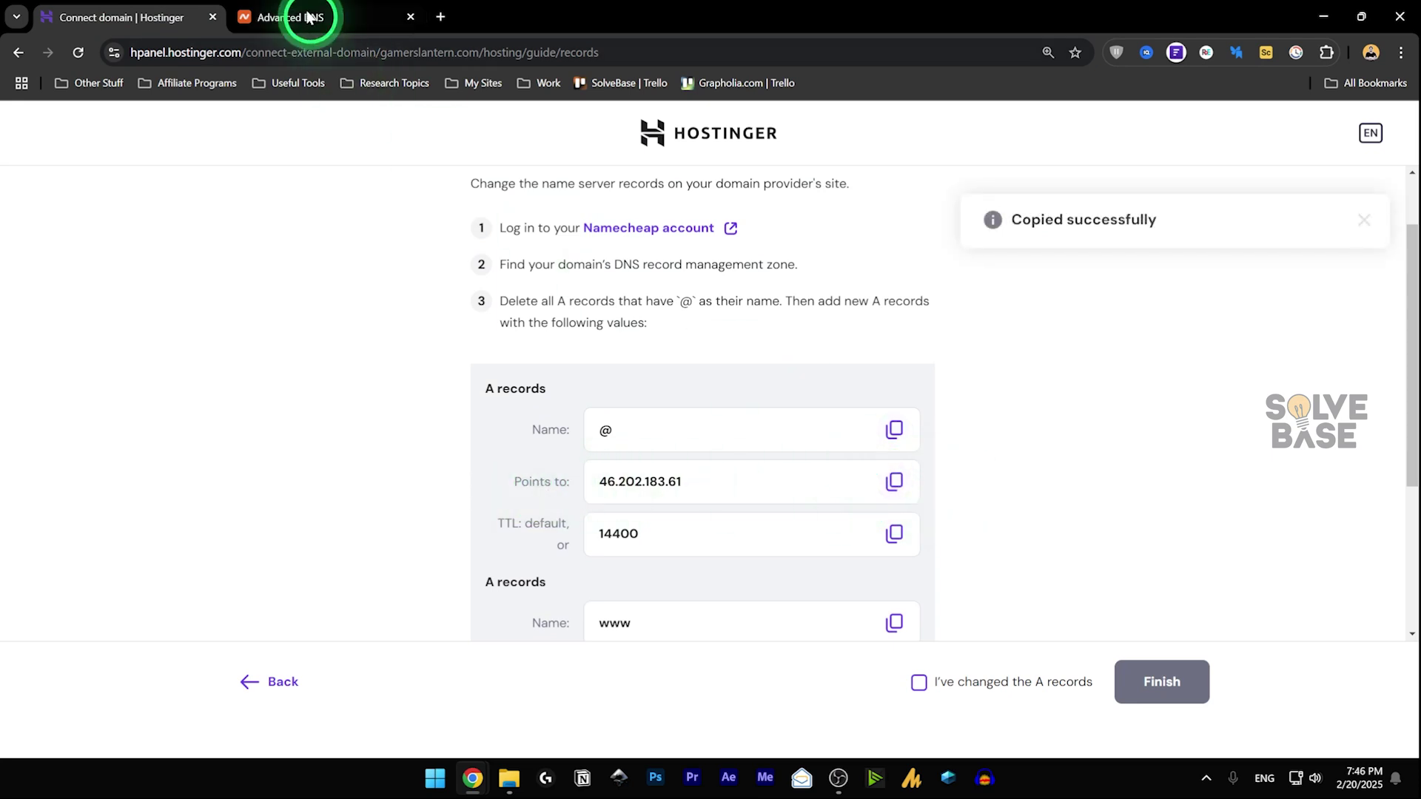
pyautogui.click(311, 16)
pyautogui.click(831, 476)
pyautogui.moveTo(739, 481); pyautogui.dragTo(576, 474)
pyautogui.hotkey('ctrl', 'v')
# - Change the www record from CNAME to A Record, removing the accidental extra row
pyautogui.hotkey('ctrl', 'Tab')
pyautogui.hotkey('ctrl', 'Tab')
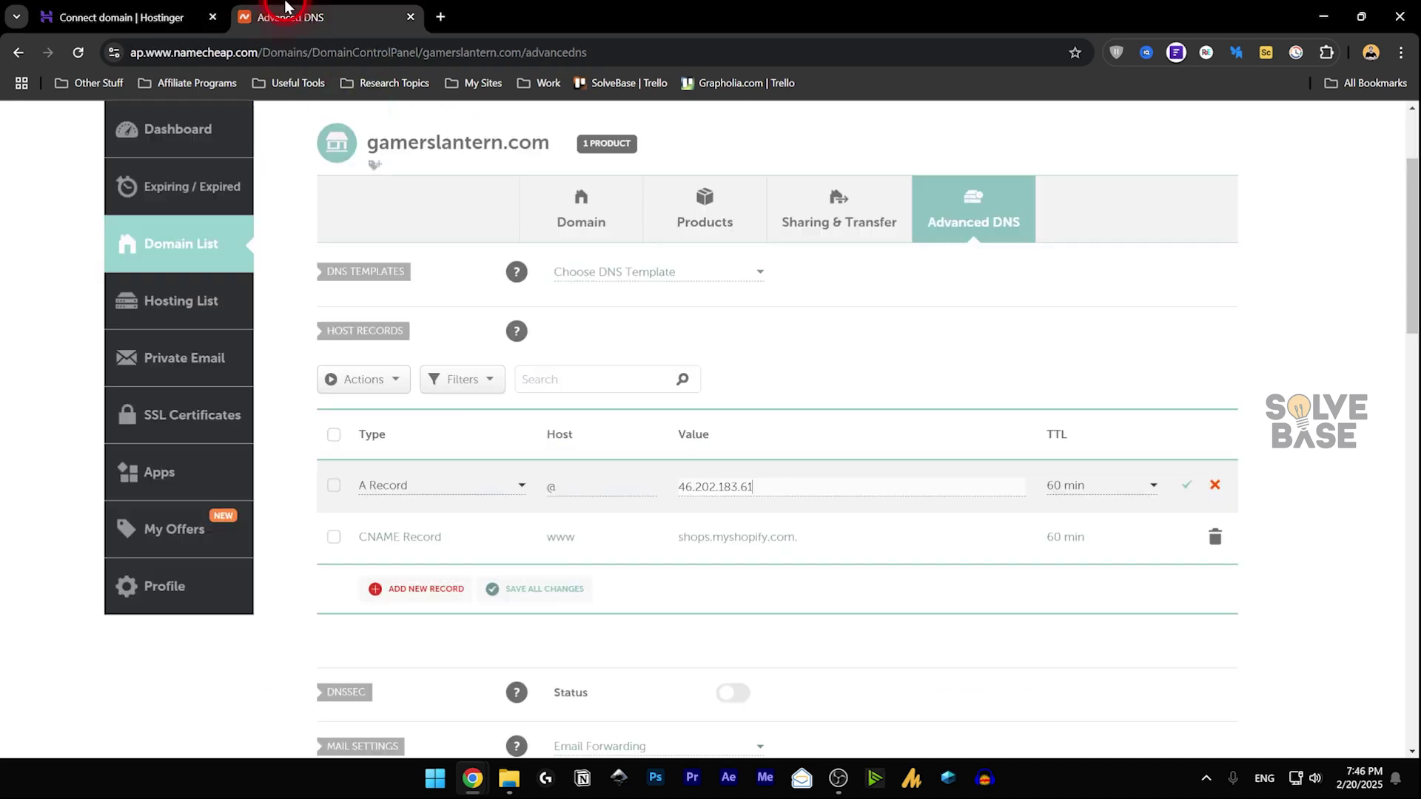
pyautogui.click(431, 539)
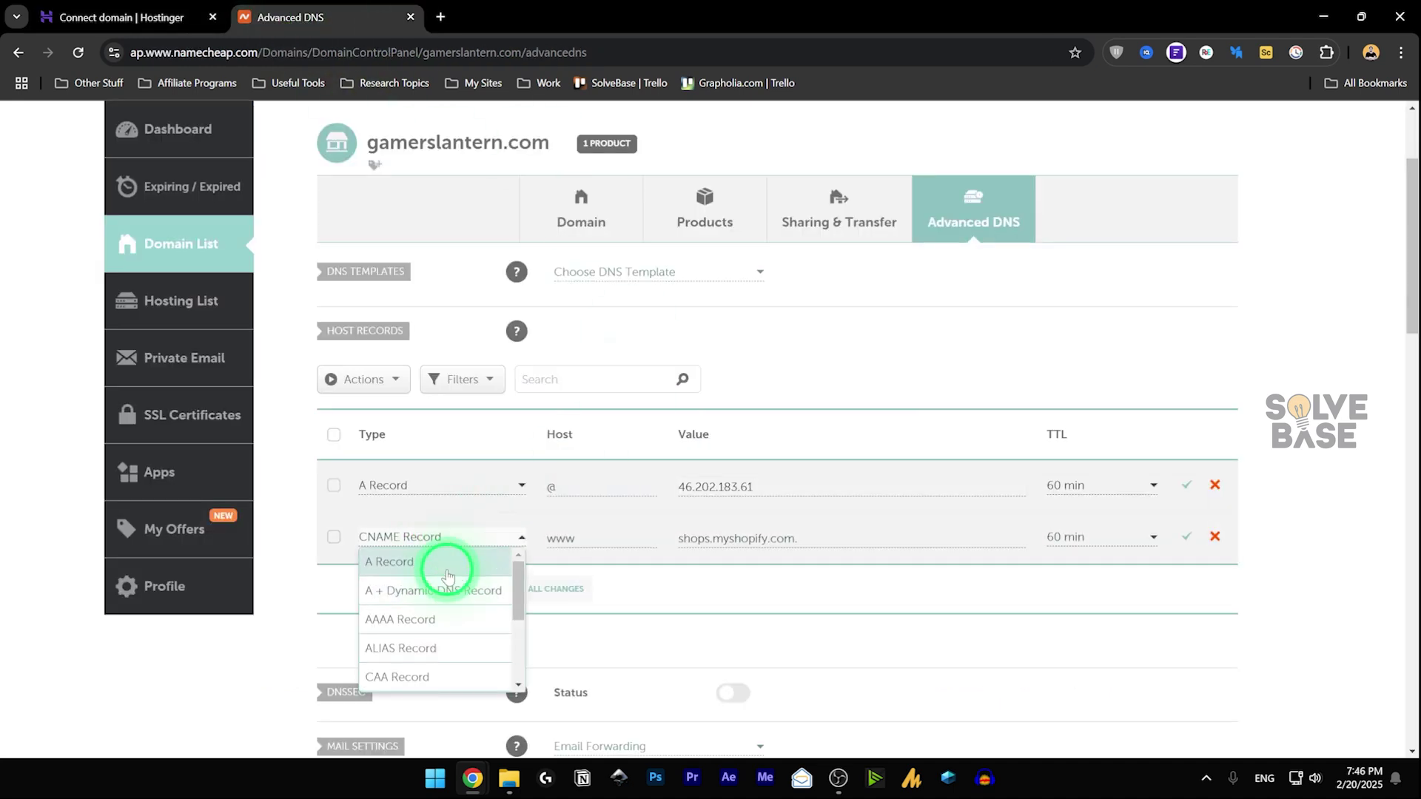
pyautogui.click(399, 538)
pyautogui.click(404, 538)
pyautogui.scroll(1, 437, 589)
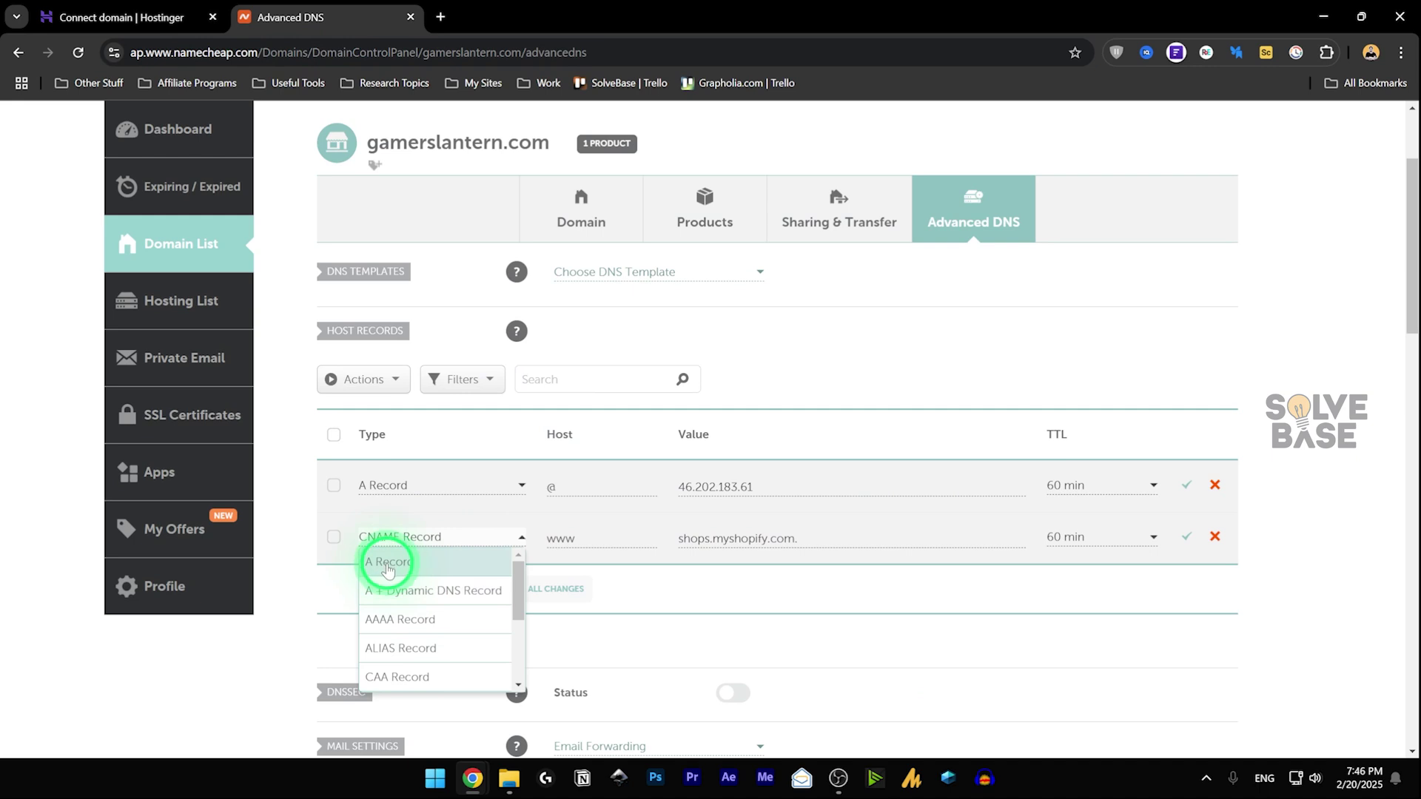
pyautogui.click(384, 565)
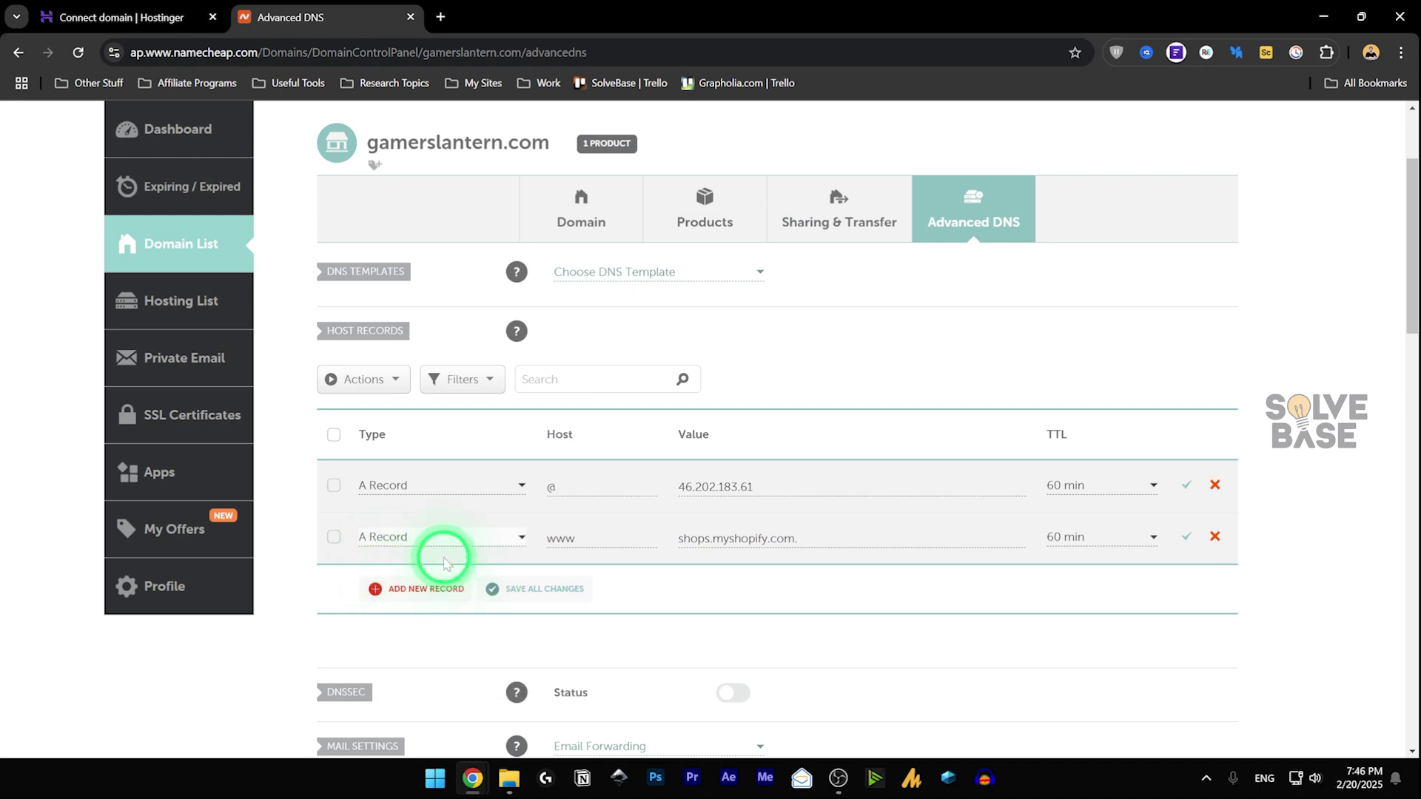
pyautogui.click(419, 597)
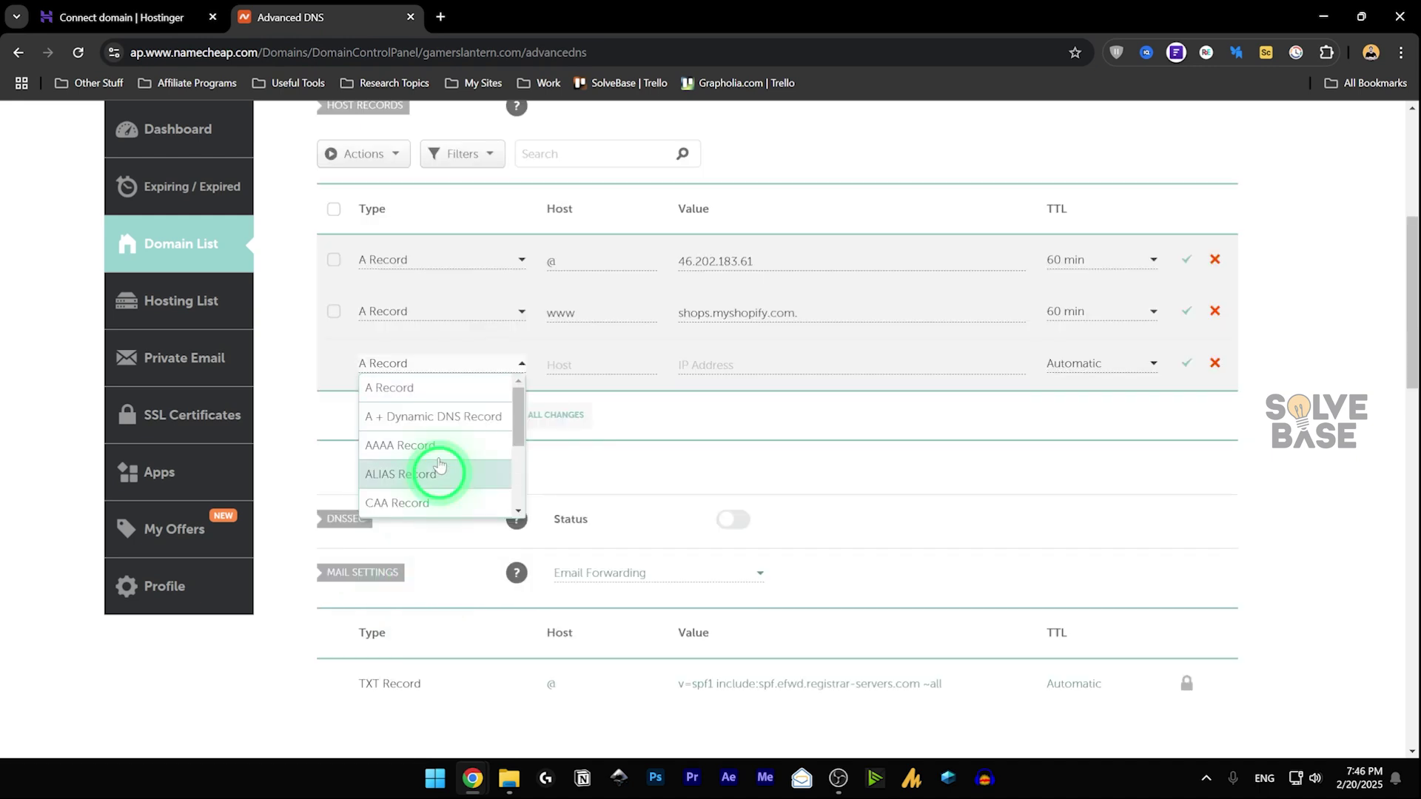
pyautogui.click(391, 388)
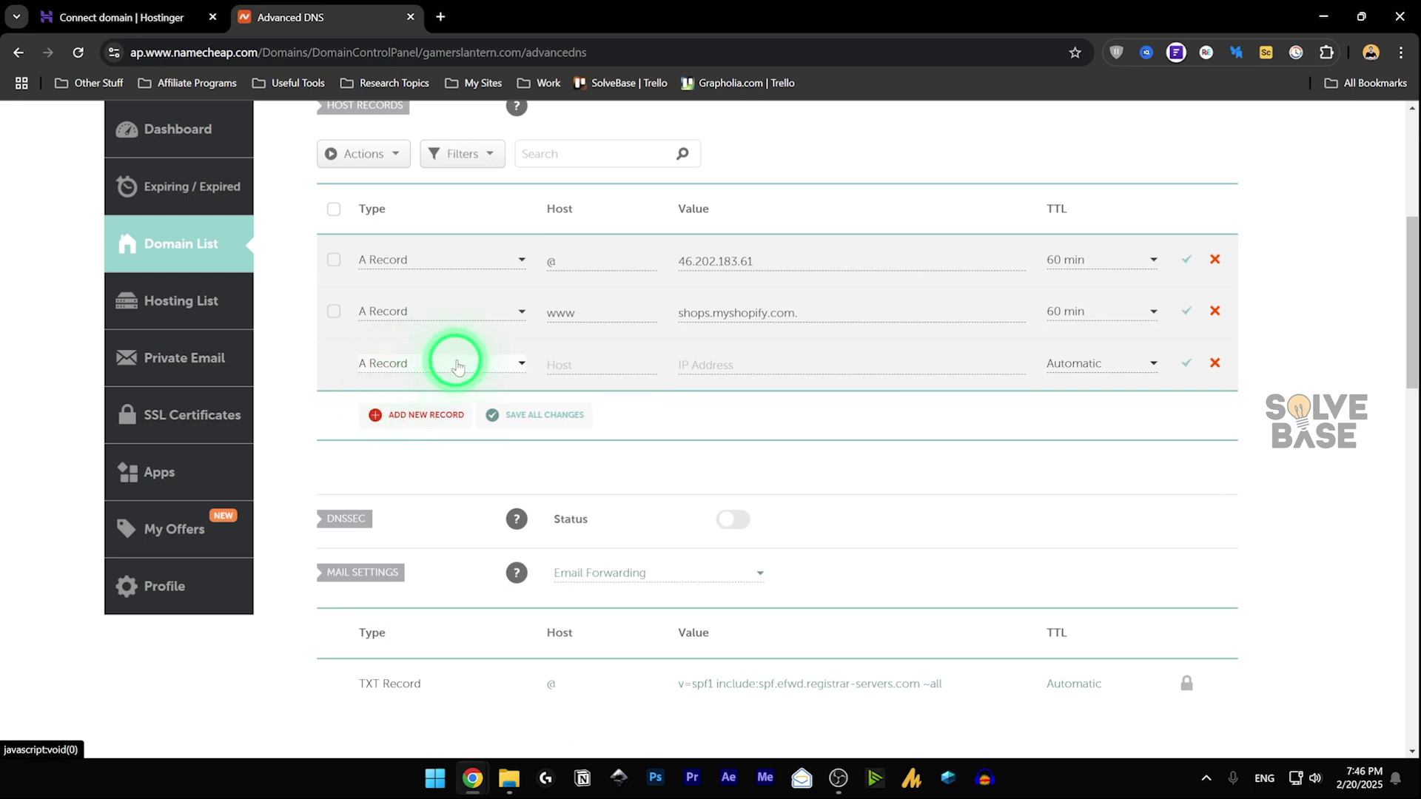
pyautogui.click(1215, 362)
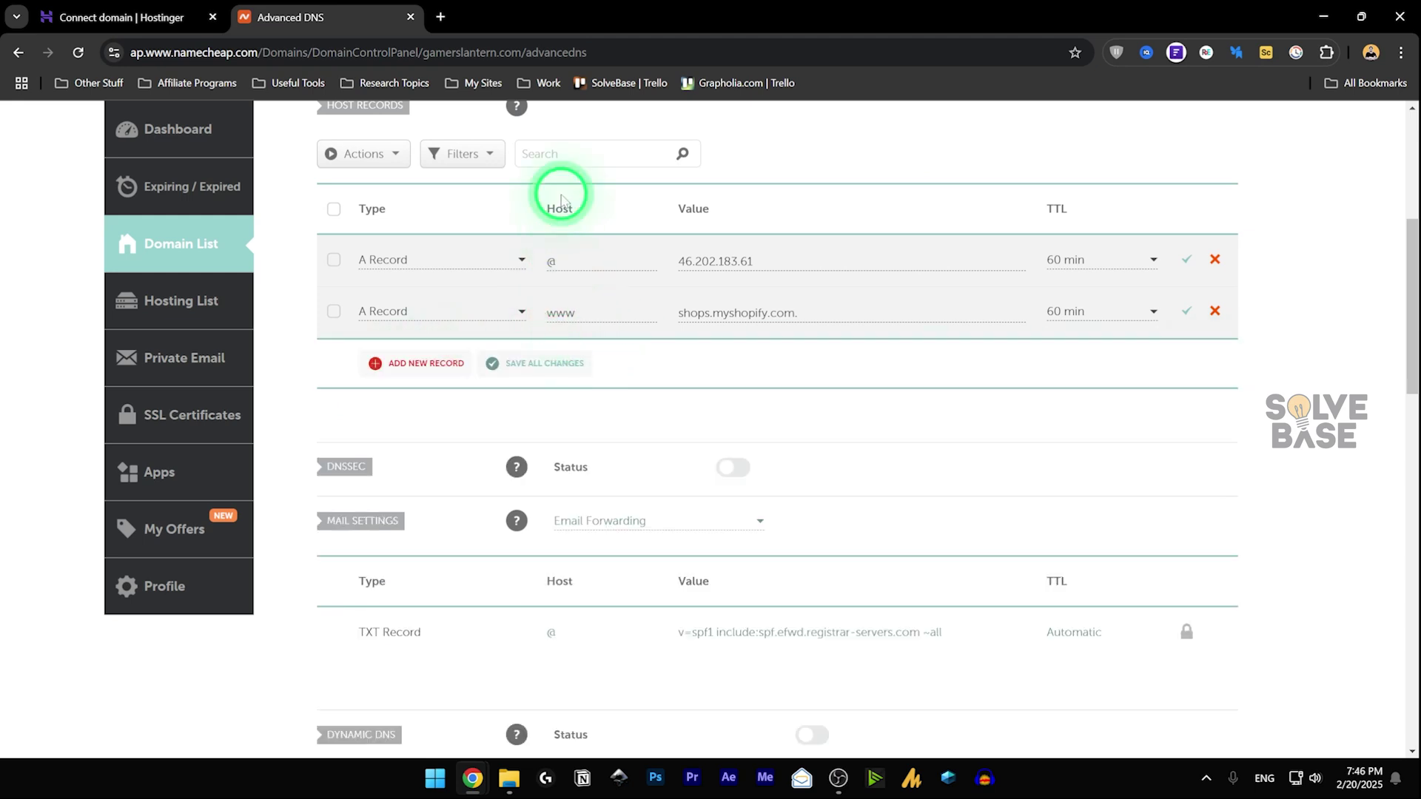
# - Replace the www value shops.myshopify.com. with 46.202.183.61
pyautogui.doubleClick(563, 309)
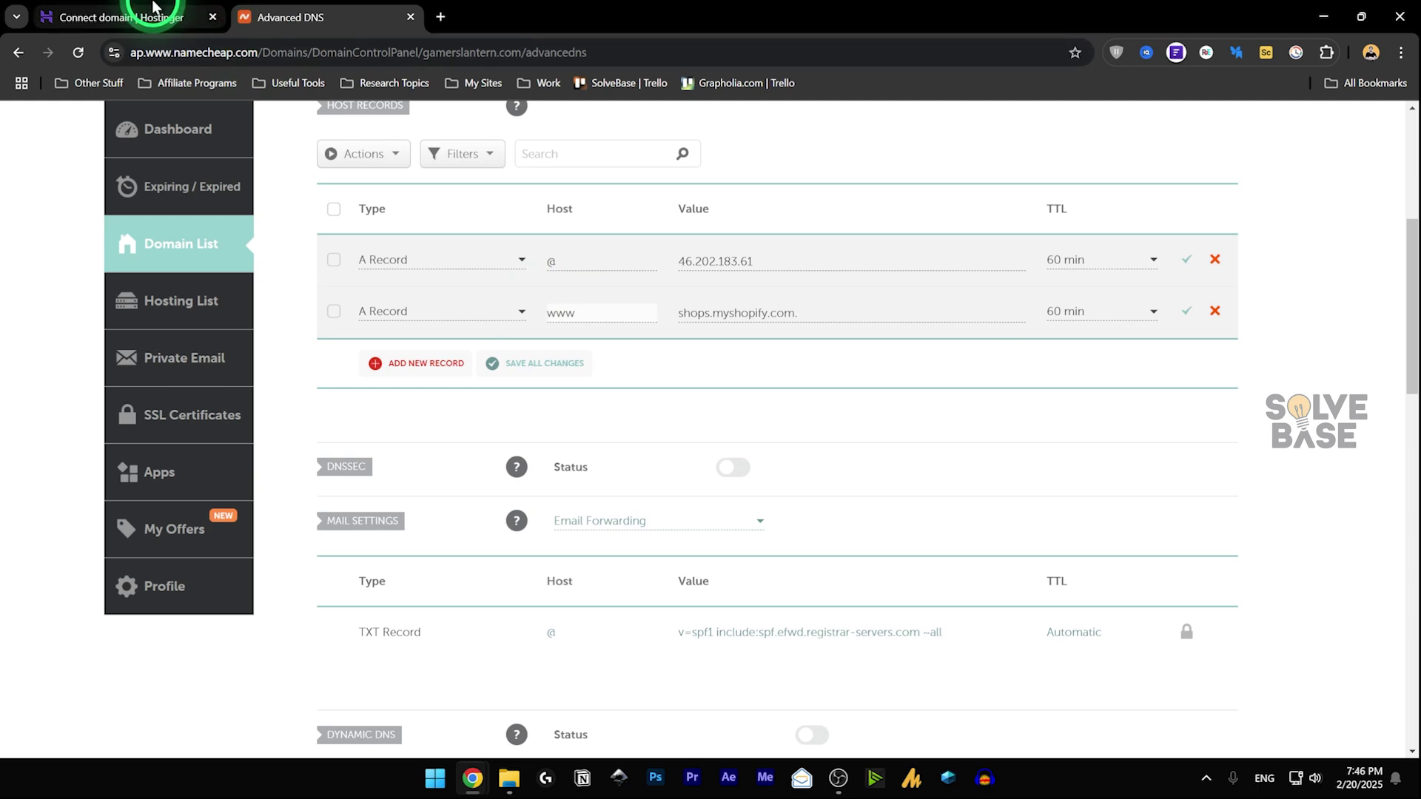
pyautogui.click(126, 16)
pyautogui.click(348, 17)
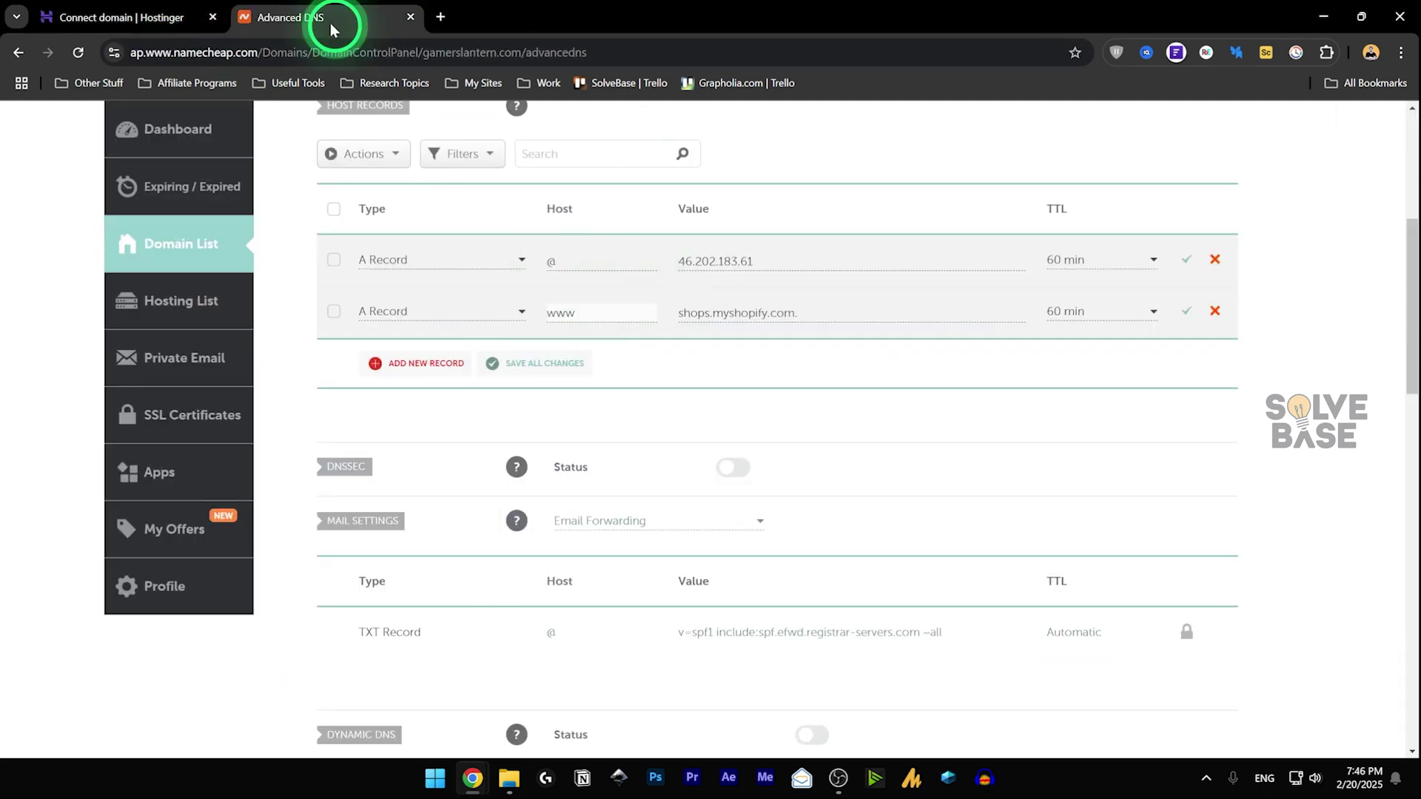
pyautogui.hotkey('ctrl', 'shift', 'Tab')
pyautogui.click(894, 426)
pyautogui.click(318, 17)
pyautogui.moveTo(794, 316); pyautogui.dragTo(631, 304)
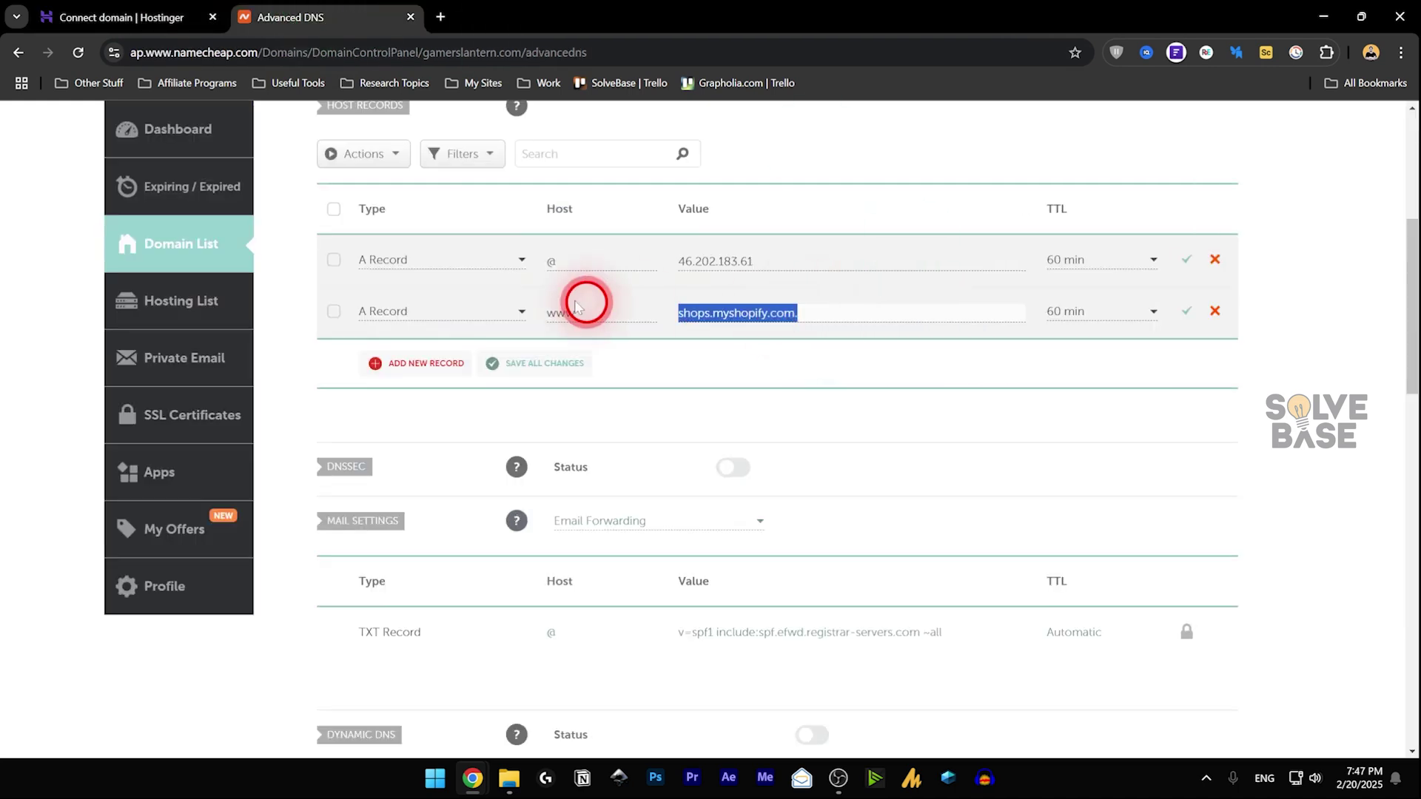
pyautogui.hotkey('ctrl', 'v')
# - Tick Hostinger's records-changed checkbox and save both @ and www A records
pyautogui.hotkey('ctrl', '1')
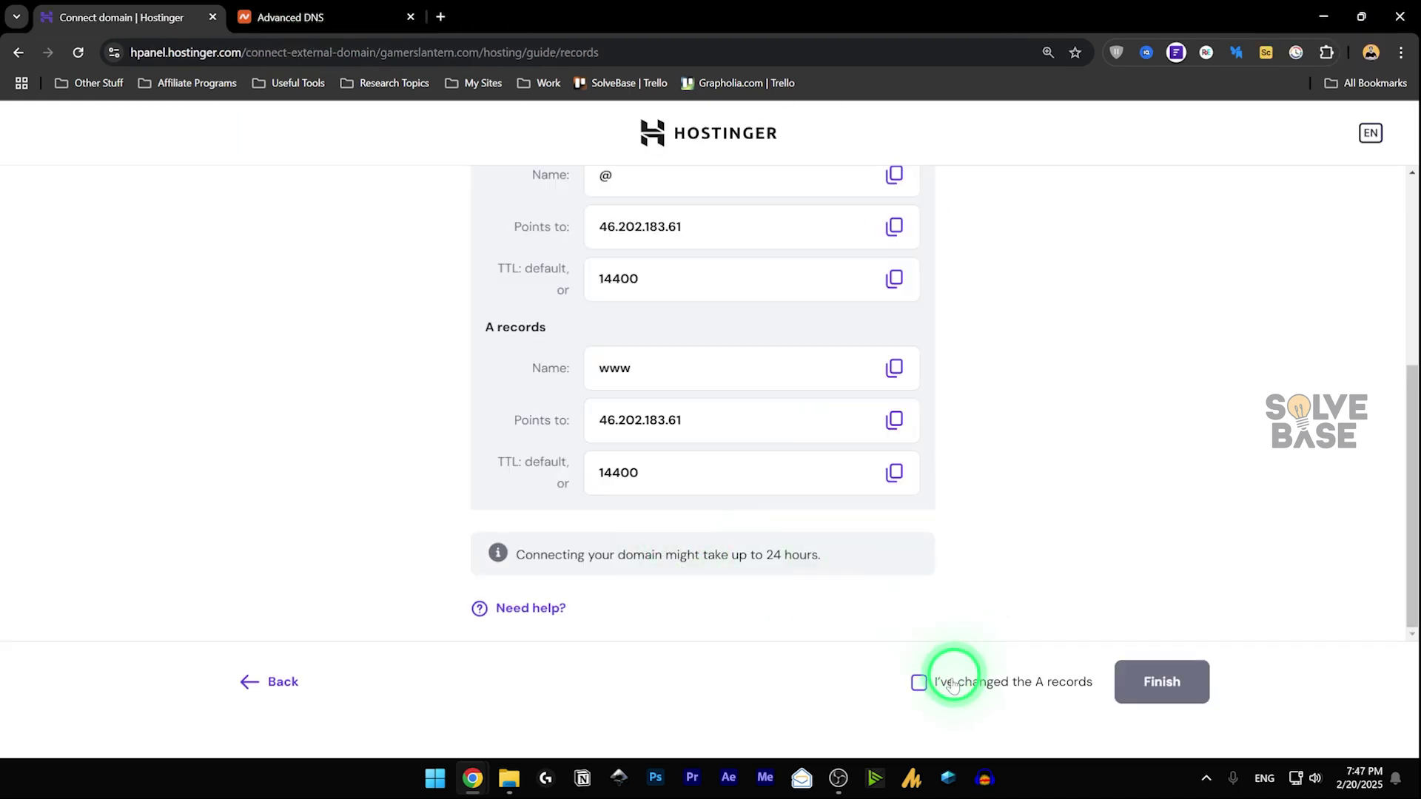
pyautogui.click(920, 684)
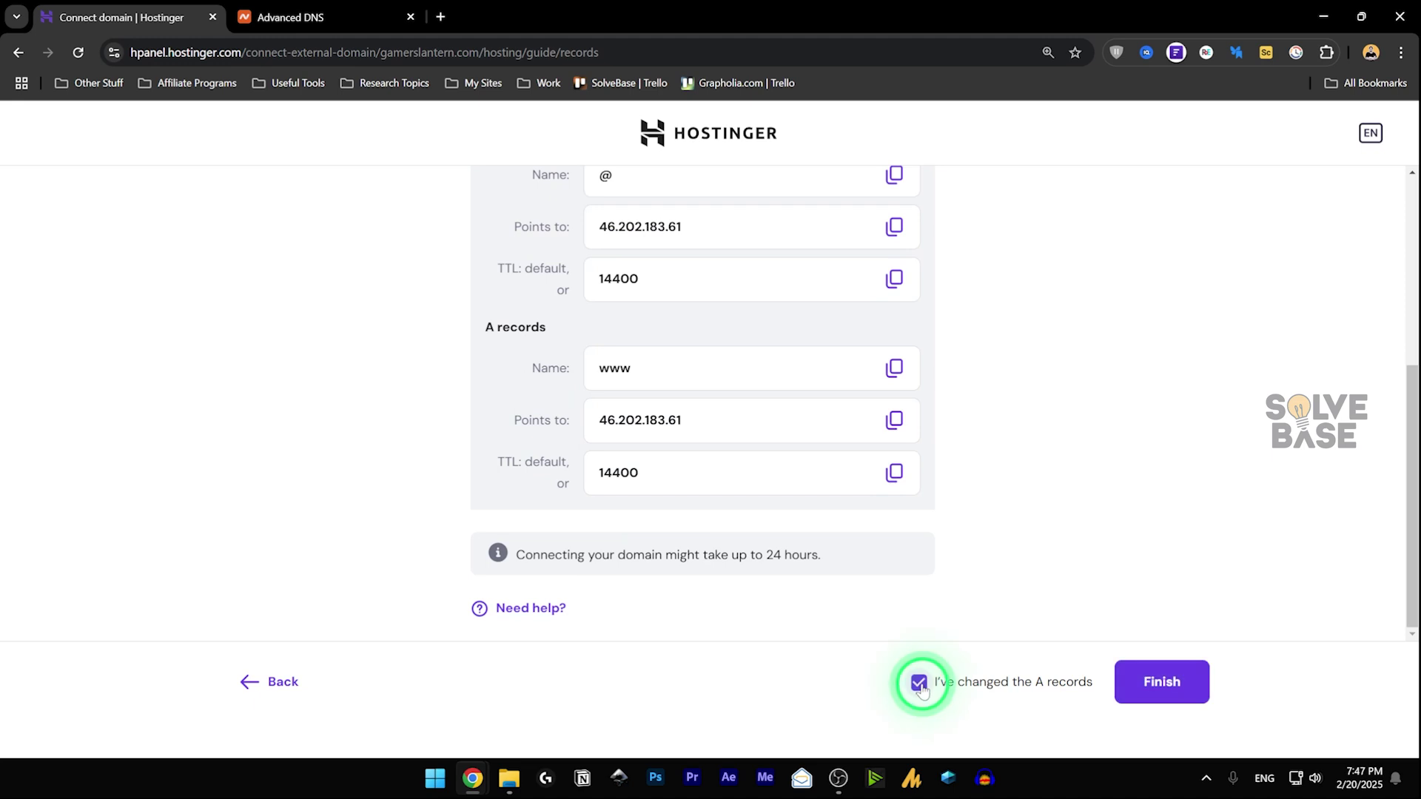
pyautogui.hotkey('ctrl', '2')
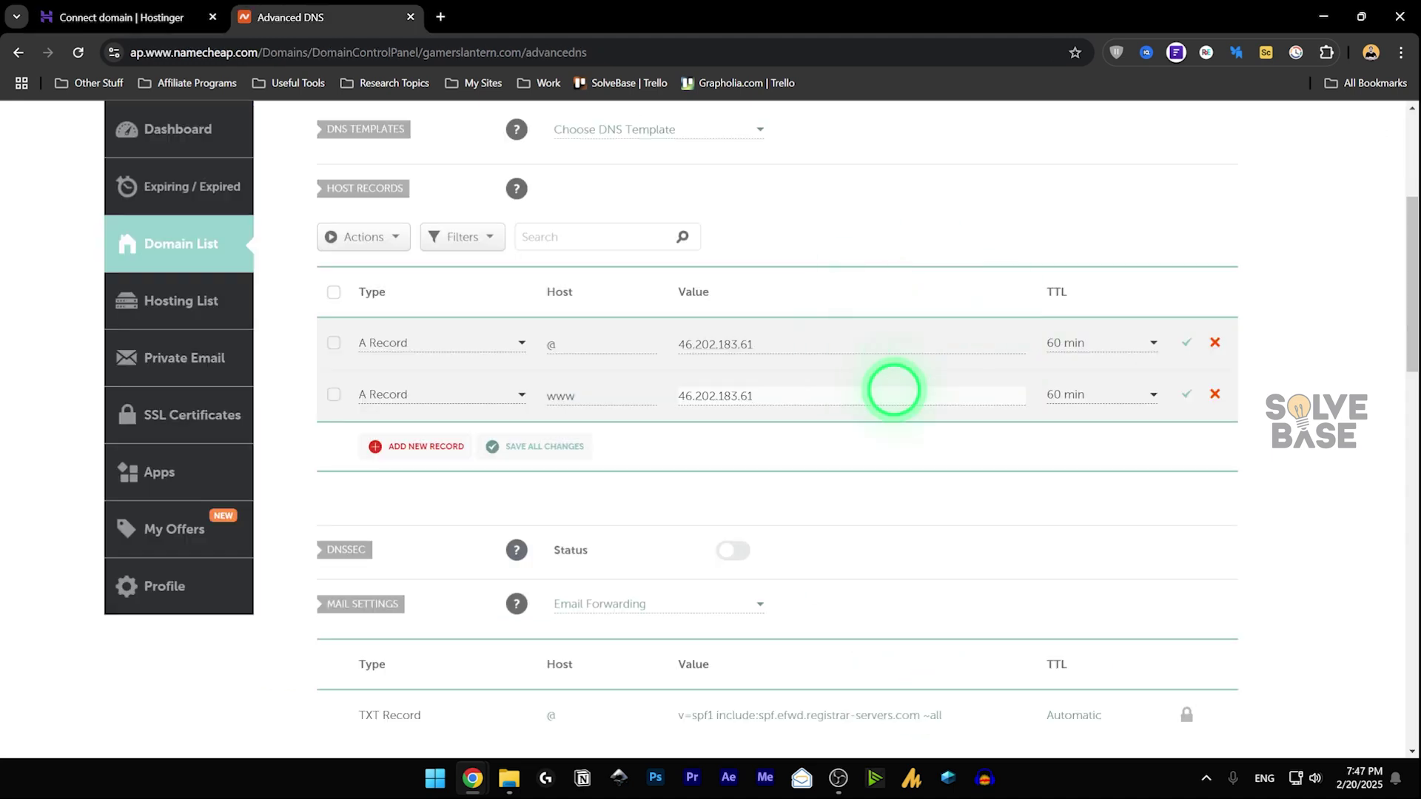
pyautogui.click(1187, 345)
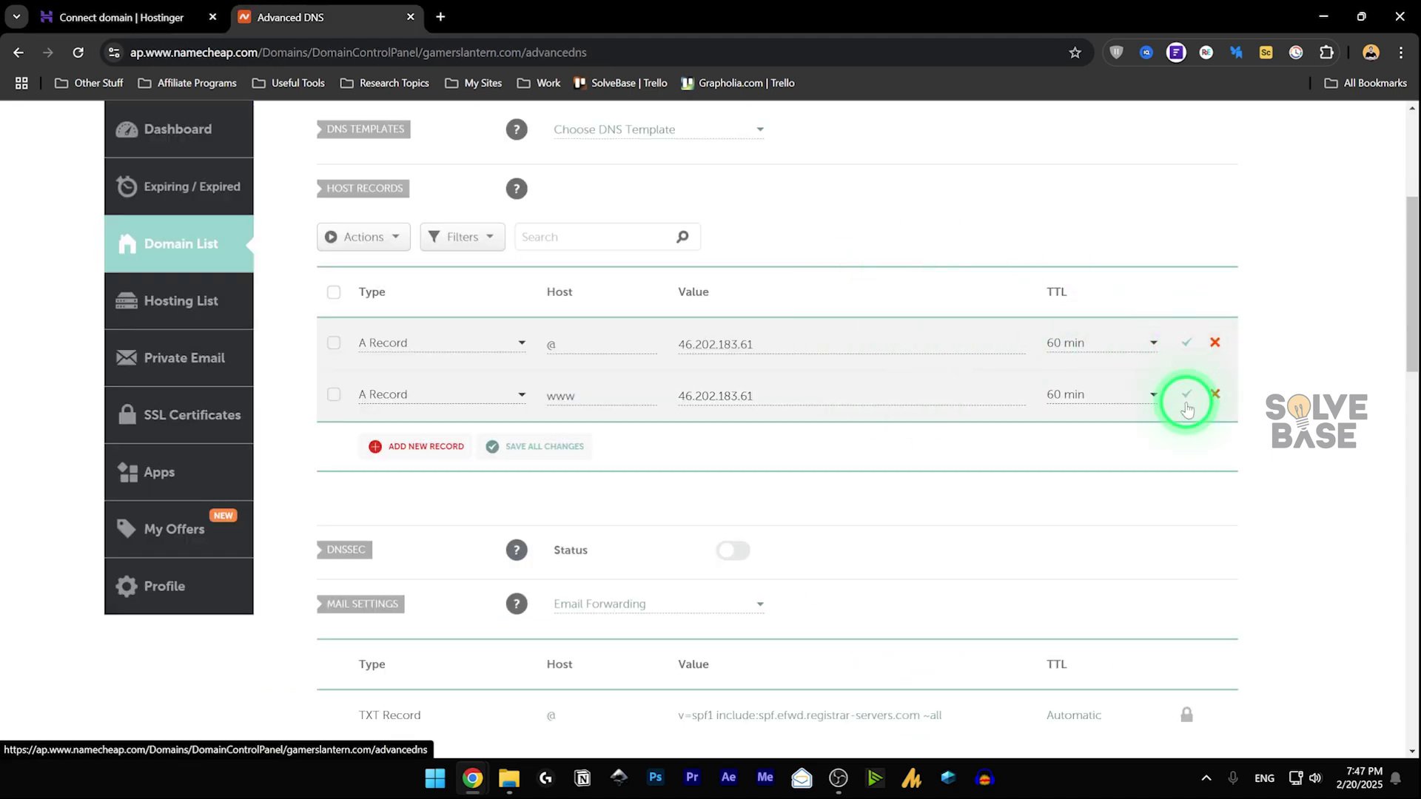
pyautogui.click(1186, 396)
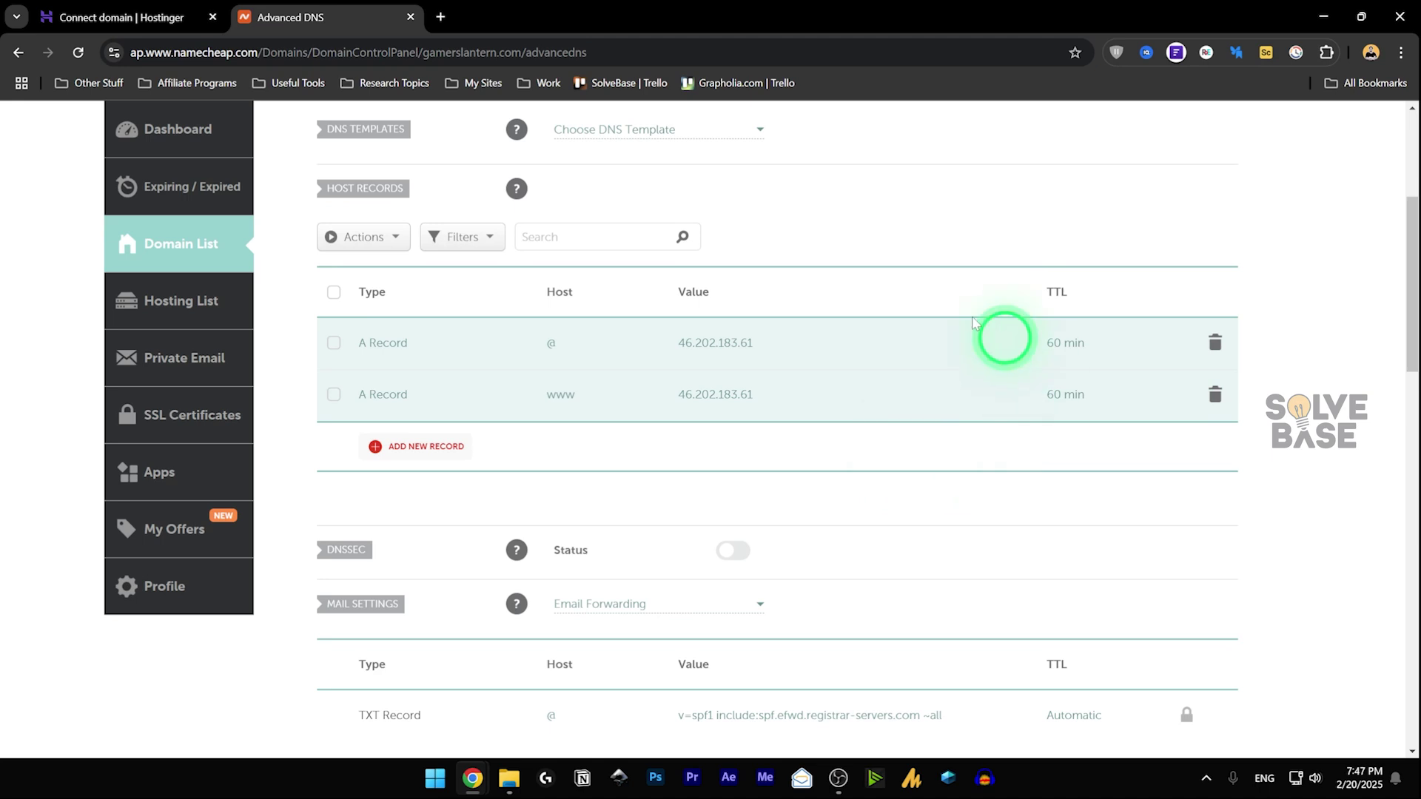
# - Confirm the A records changed in Hostinger's guide, finish it, and close the notice
pyautogui.click(146, 10)
pyautogui.click(918, 684)
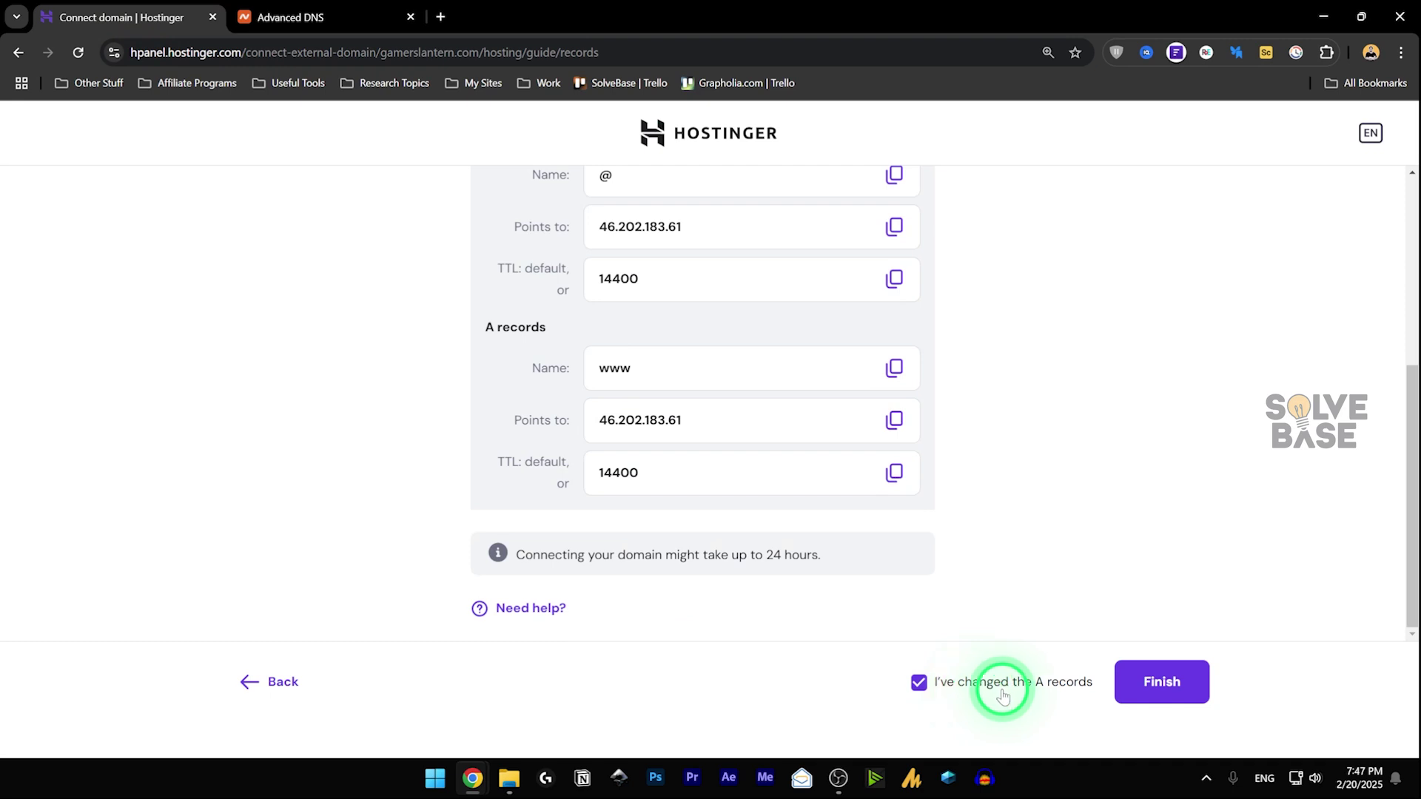
pyautogui.click(1170, 693)
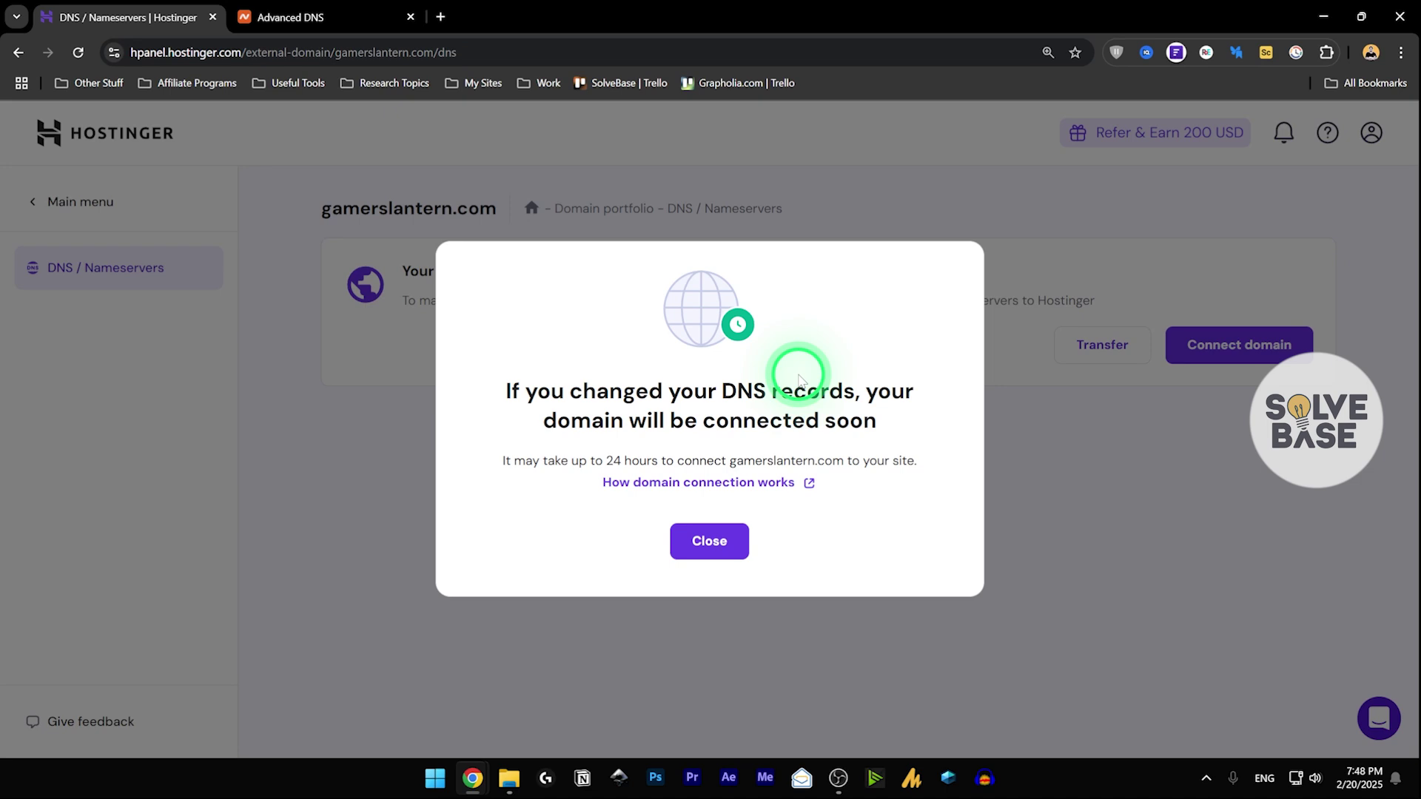
pyautogui.click(709, 541)
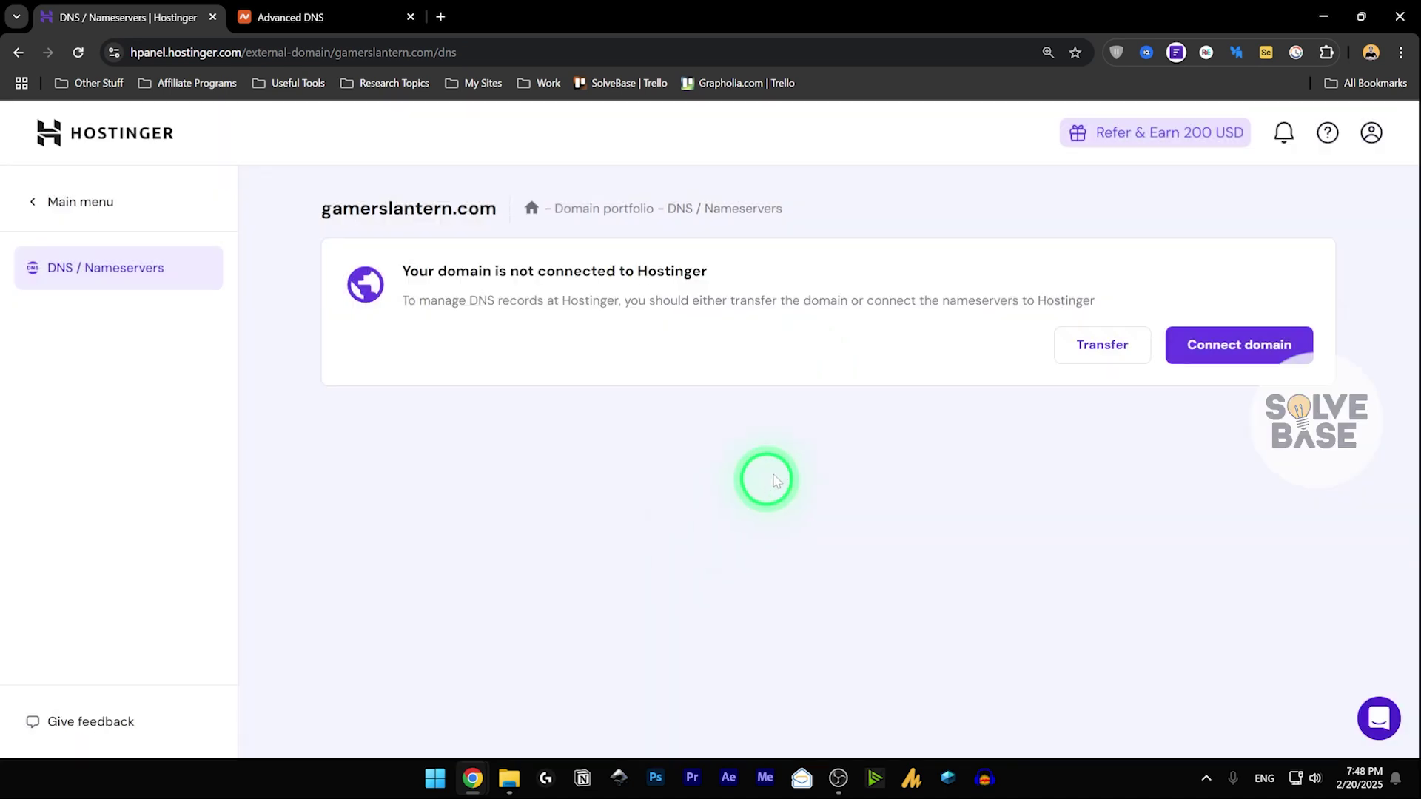
# - Launch gamerslantern.com from the hPanel Websites list, then recheck Namecheap's 46.202.183.61 records
pyautogui.click(111, 202)
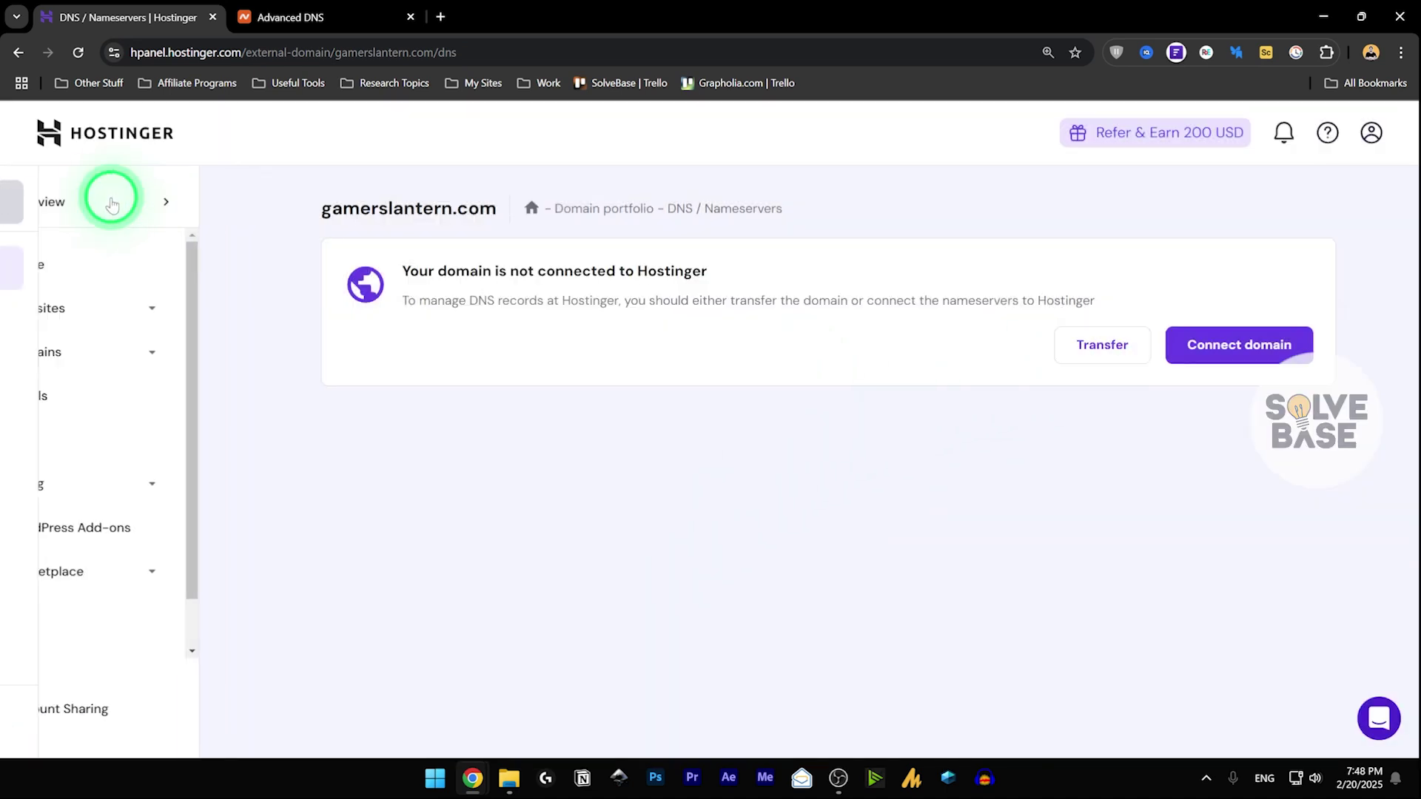
pyautogui.click(89, 304)
pyautogui.click(104, 349)
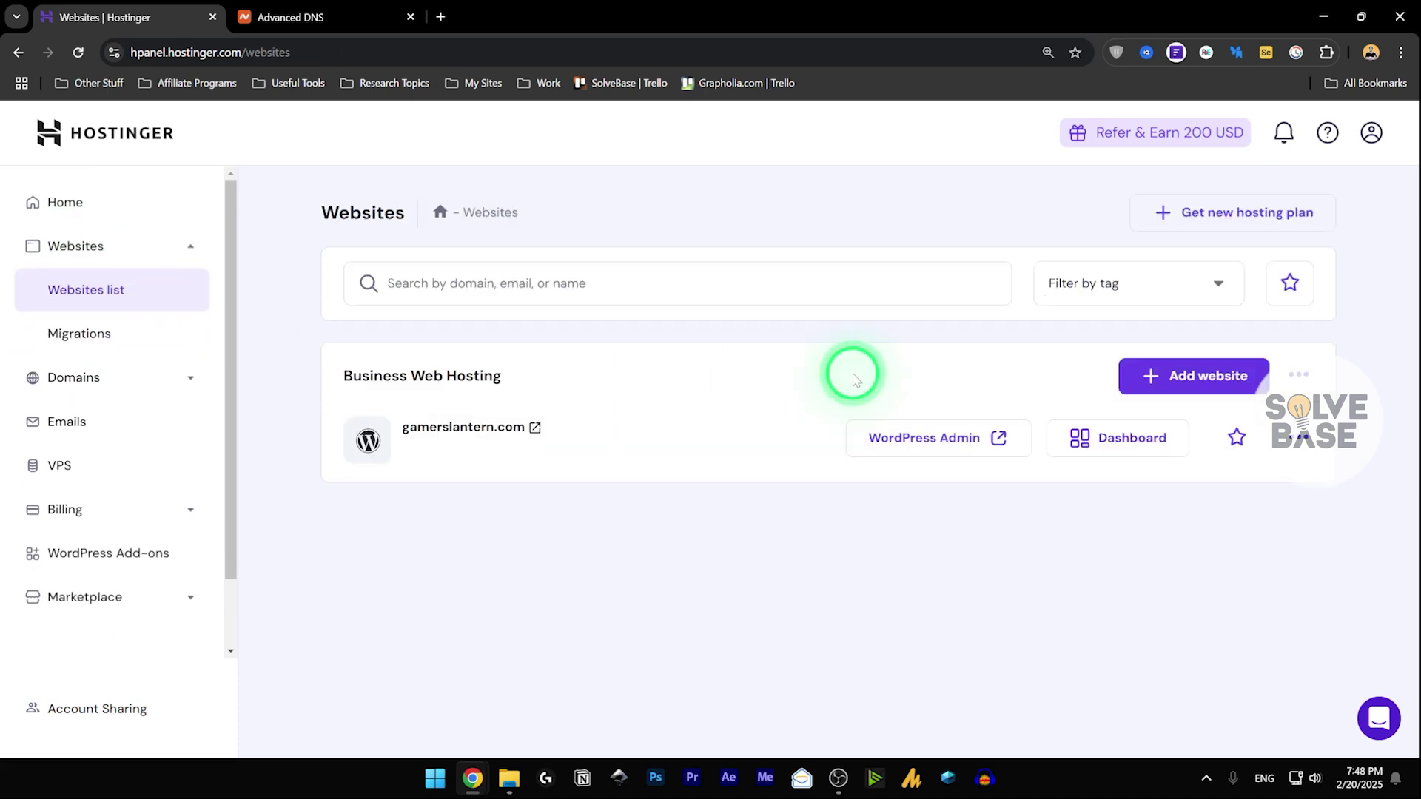
pyautogui.click(956, 444)
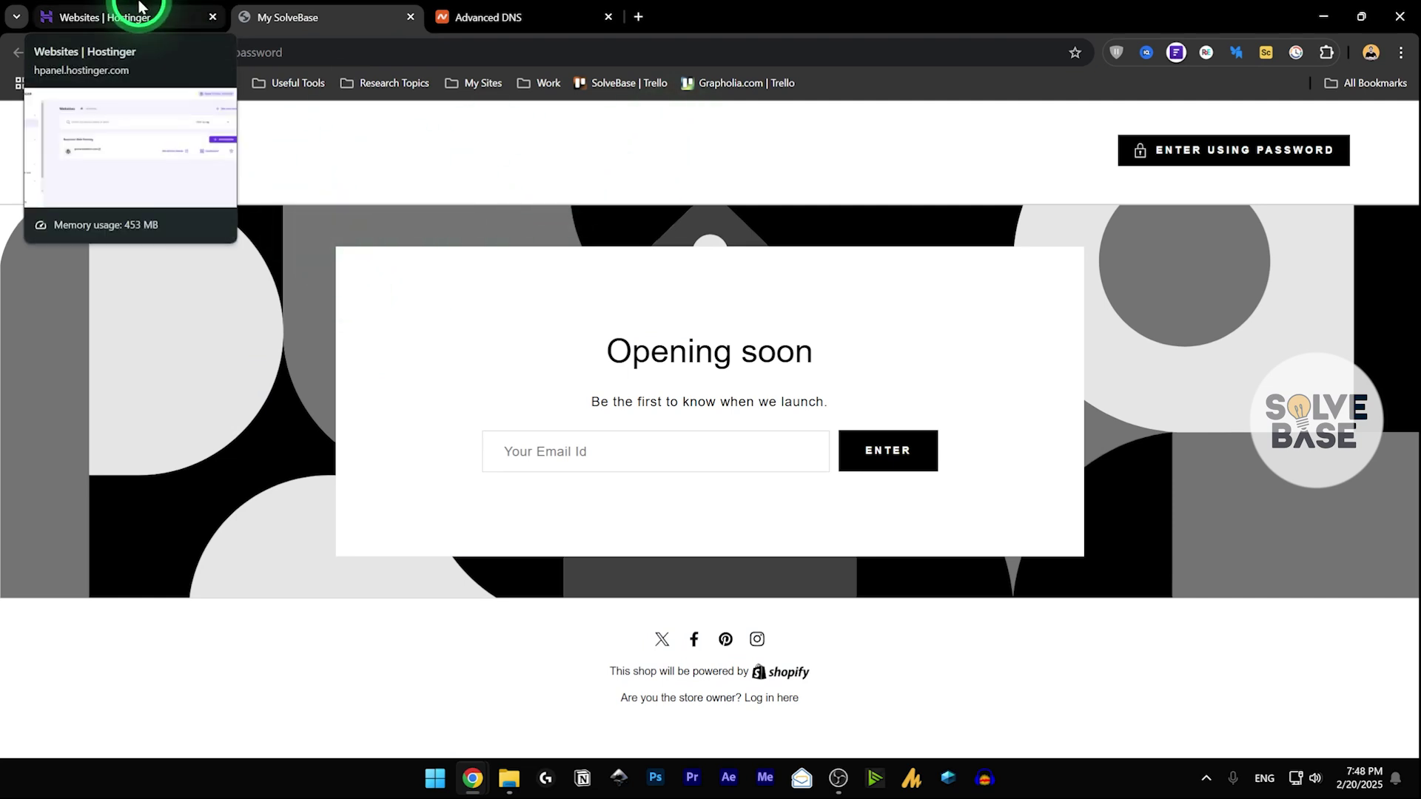
pyautogui.click(563, 17)
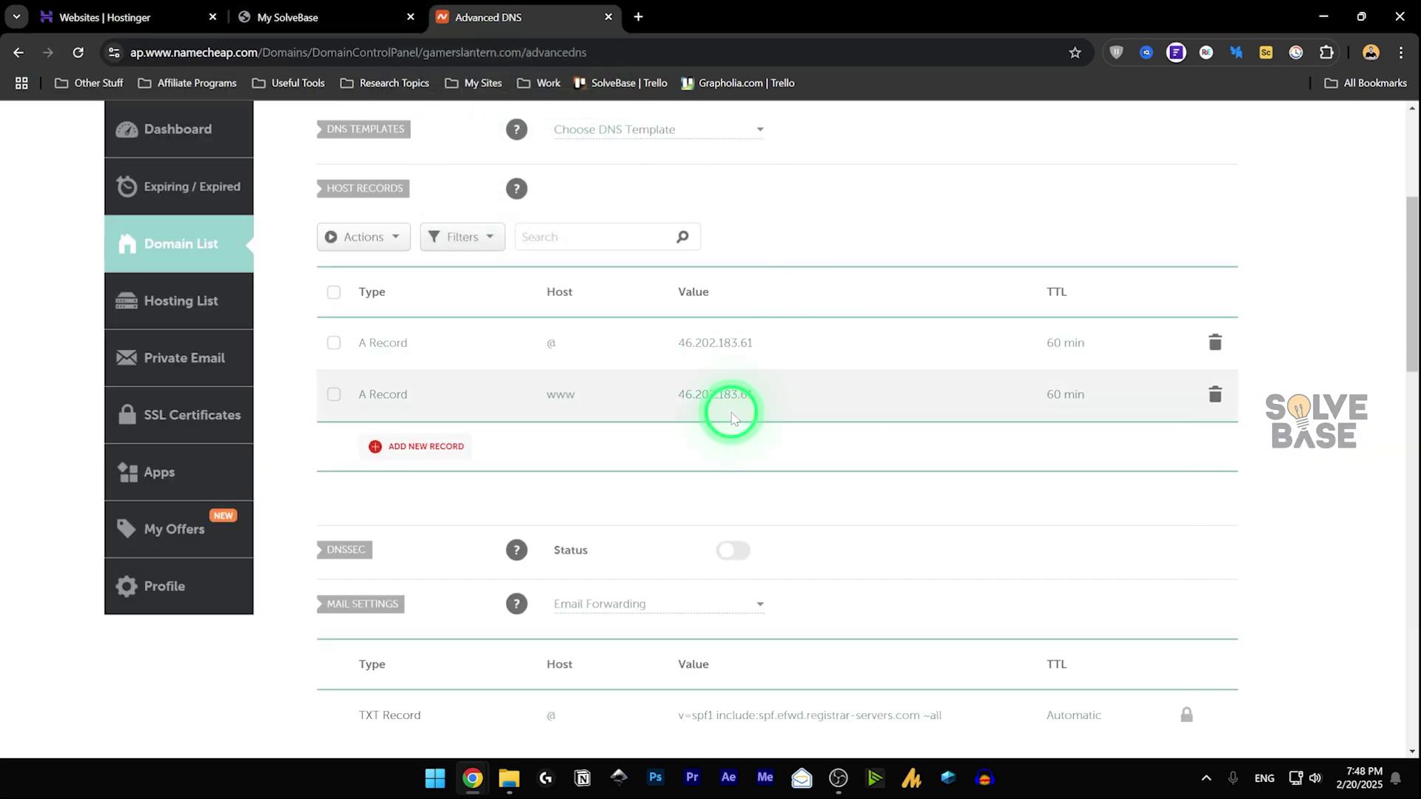
# - Compare the incognito gamerslantern.com window, showing the Digital Agency site, with the old tab
pyautogui.click(126, 21)
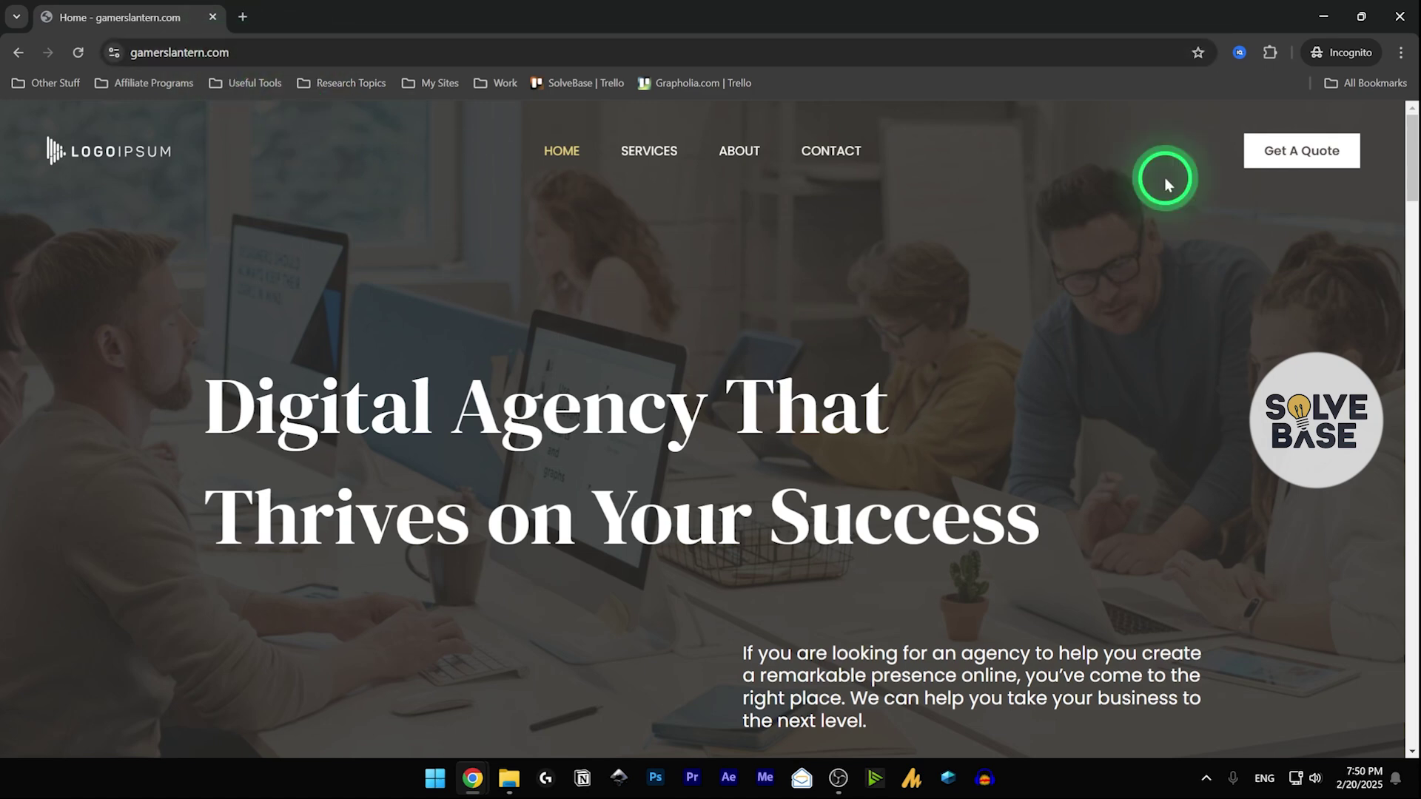
pyautogui.click(1324, 18)
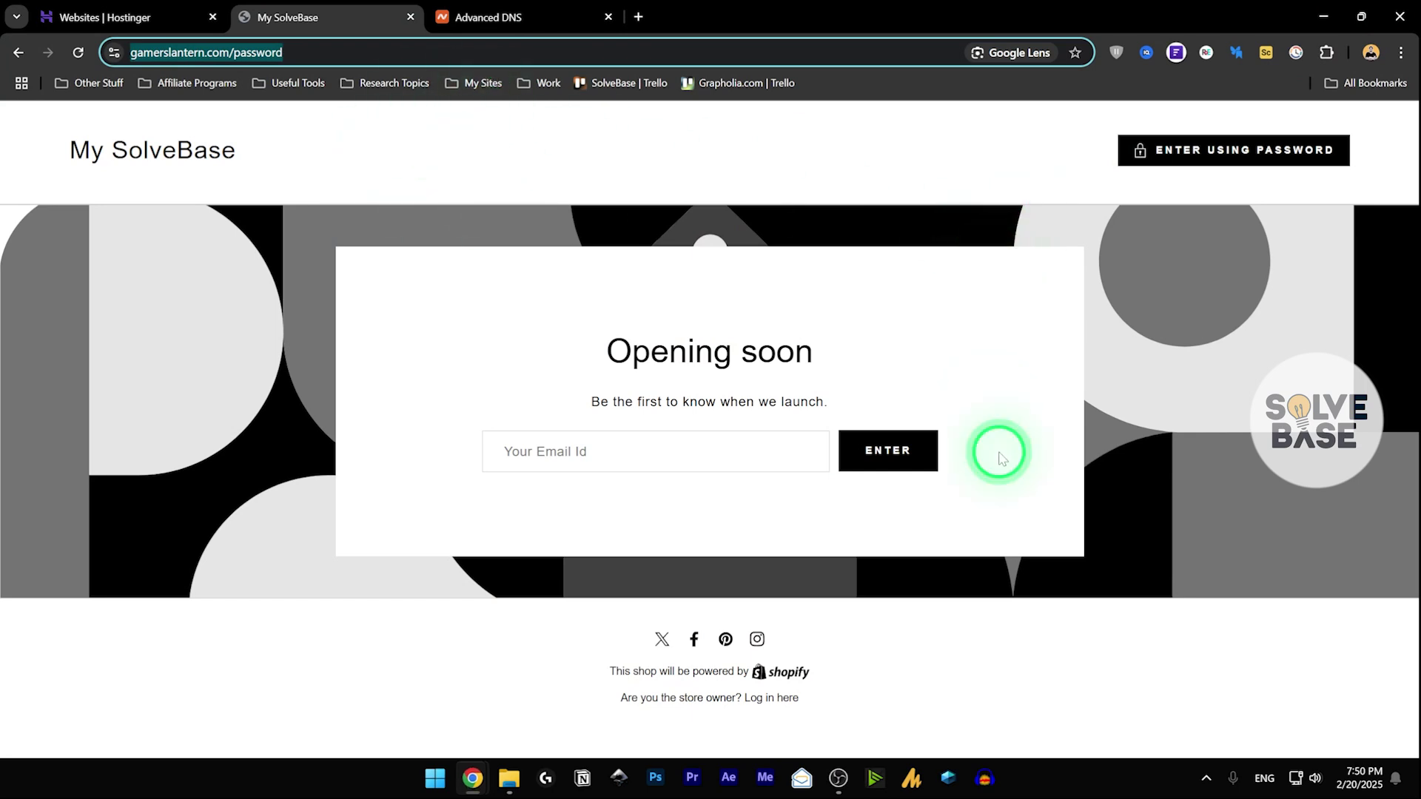
pyautogui.moveTo(474, 772)
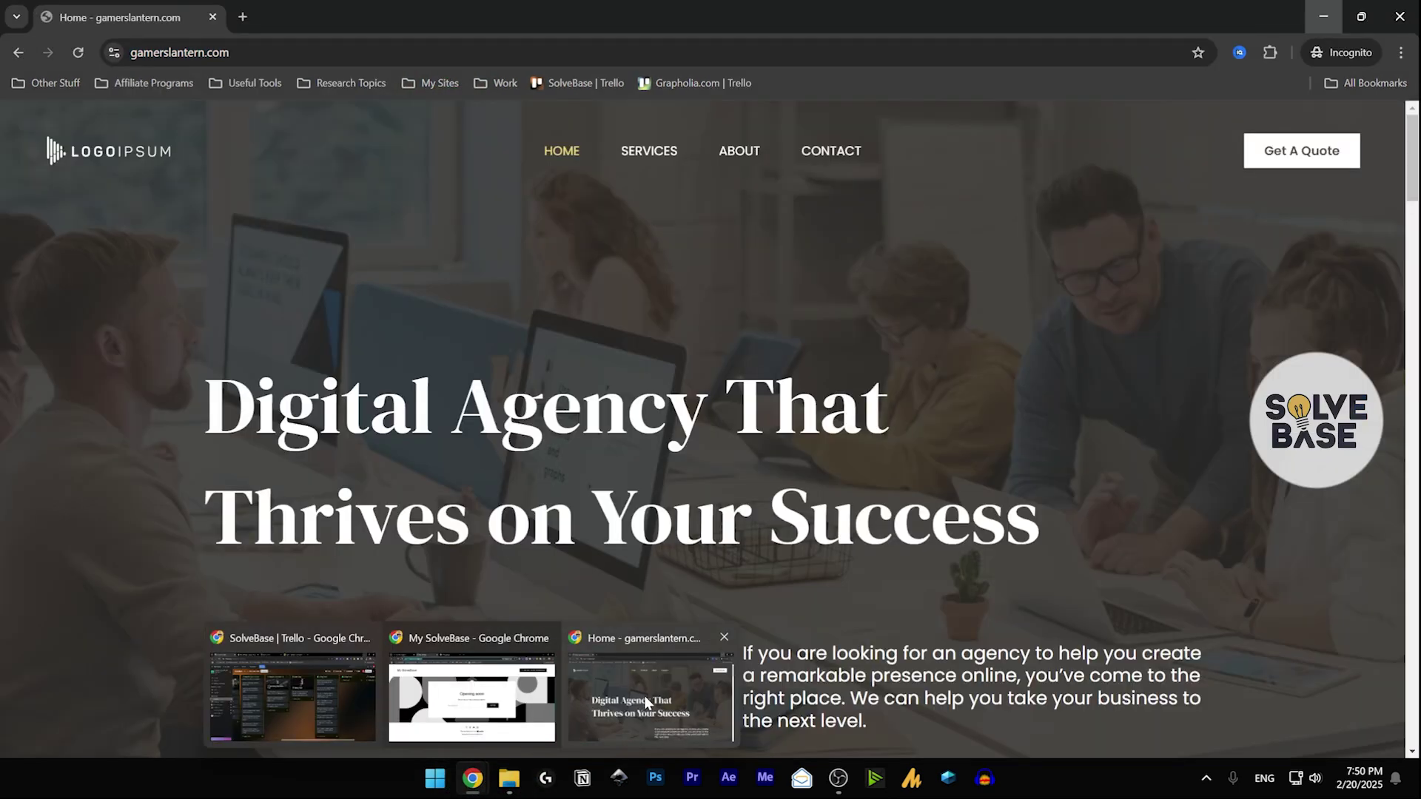
pyautogui.click(644, 695)
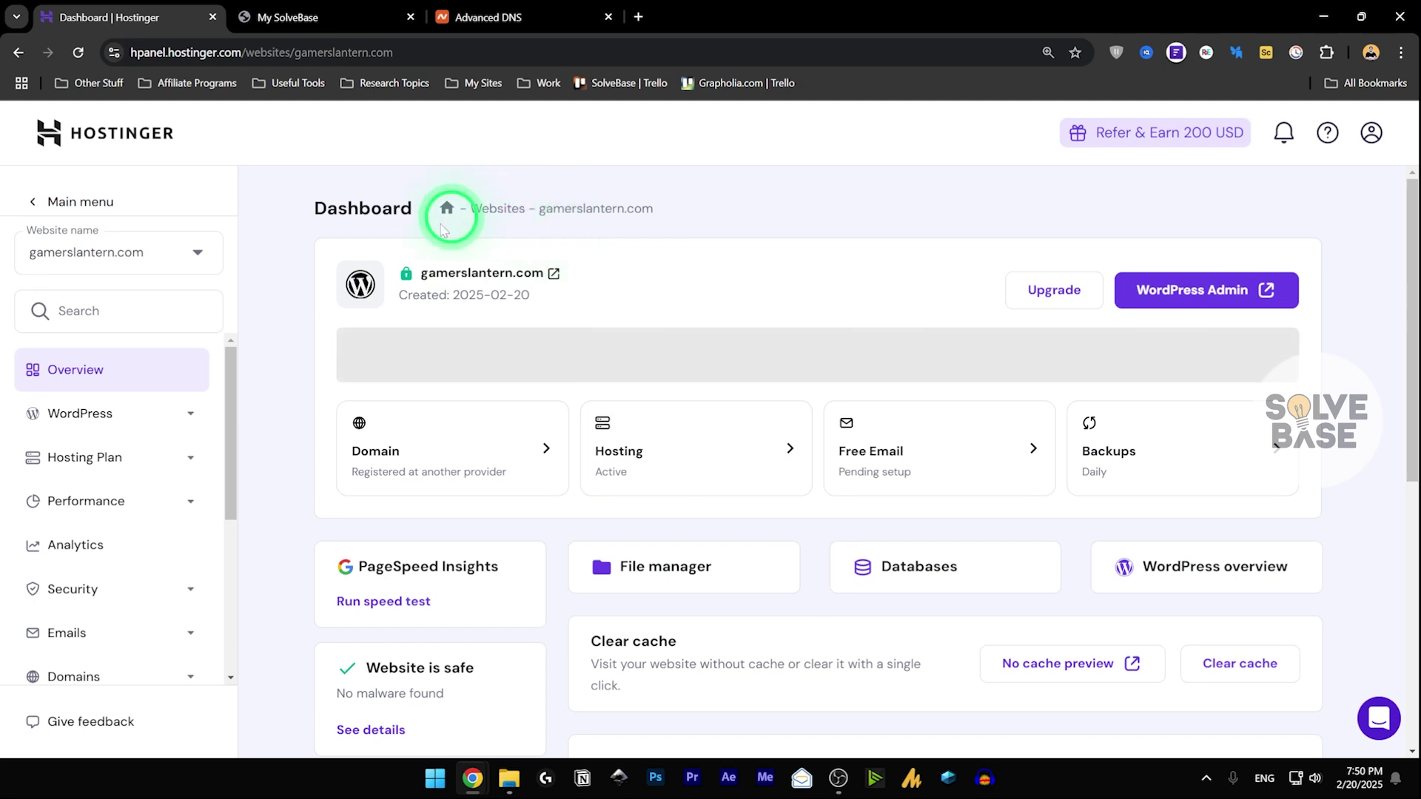
# - Confirm via the green lock on the gamerslantern.com dashboard that SSL is installed
pyautogui.moveTo(406, 277)
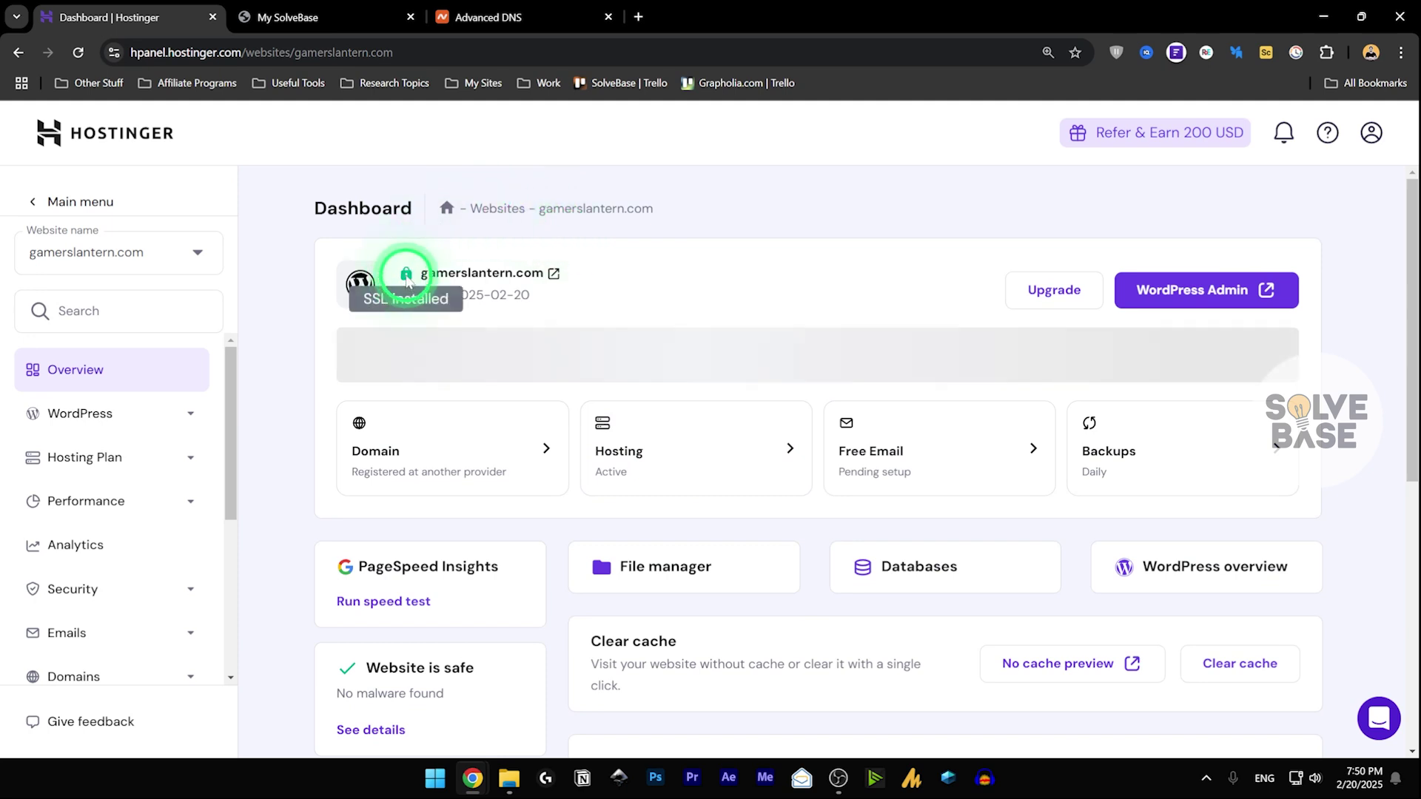